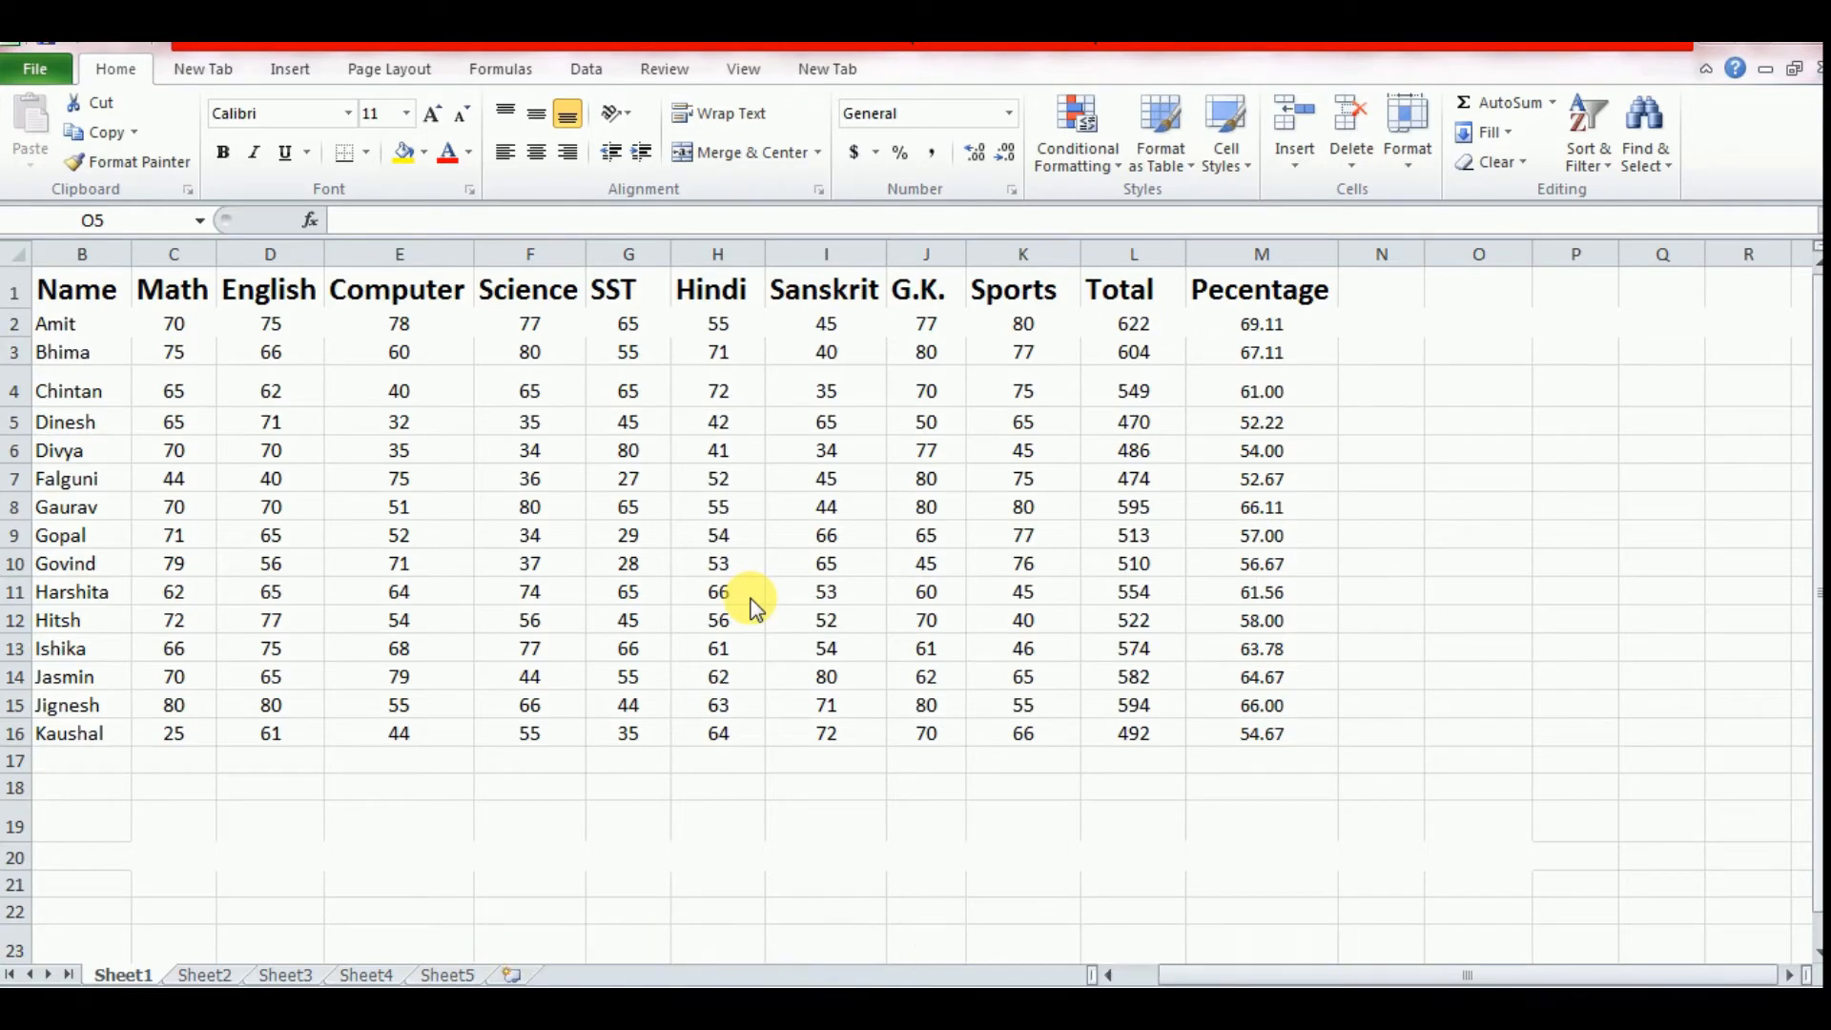
Step: Copy the Math header into cell O3 and enter 80 below it in O4 as the filter criterion
left_click(195, 303)
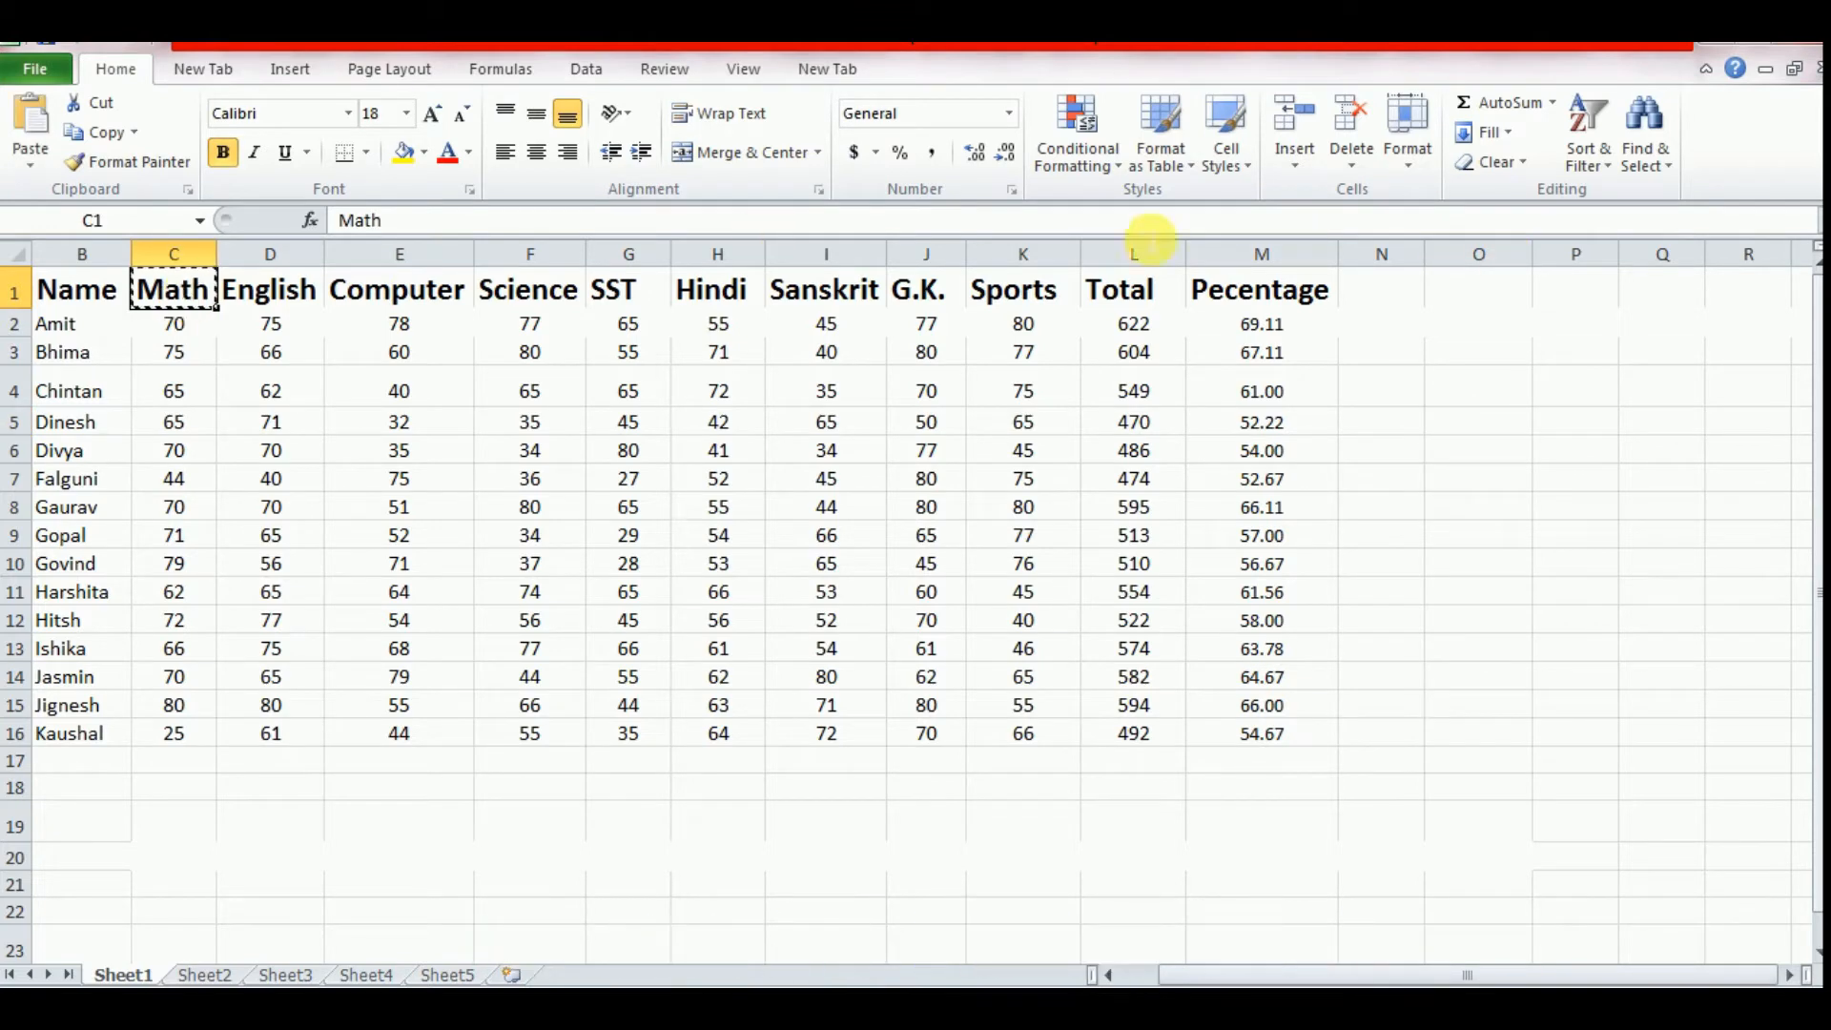
left_click(1501, 353)
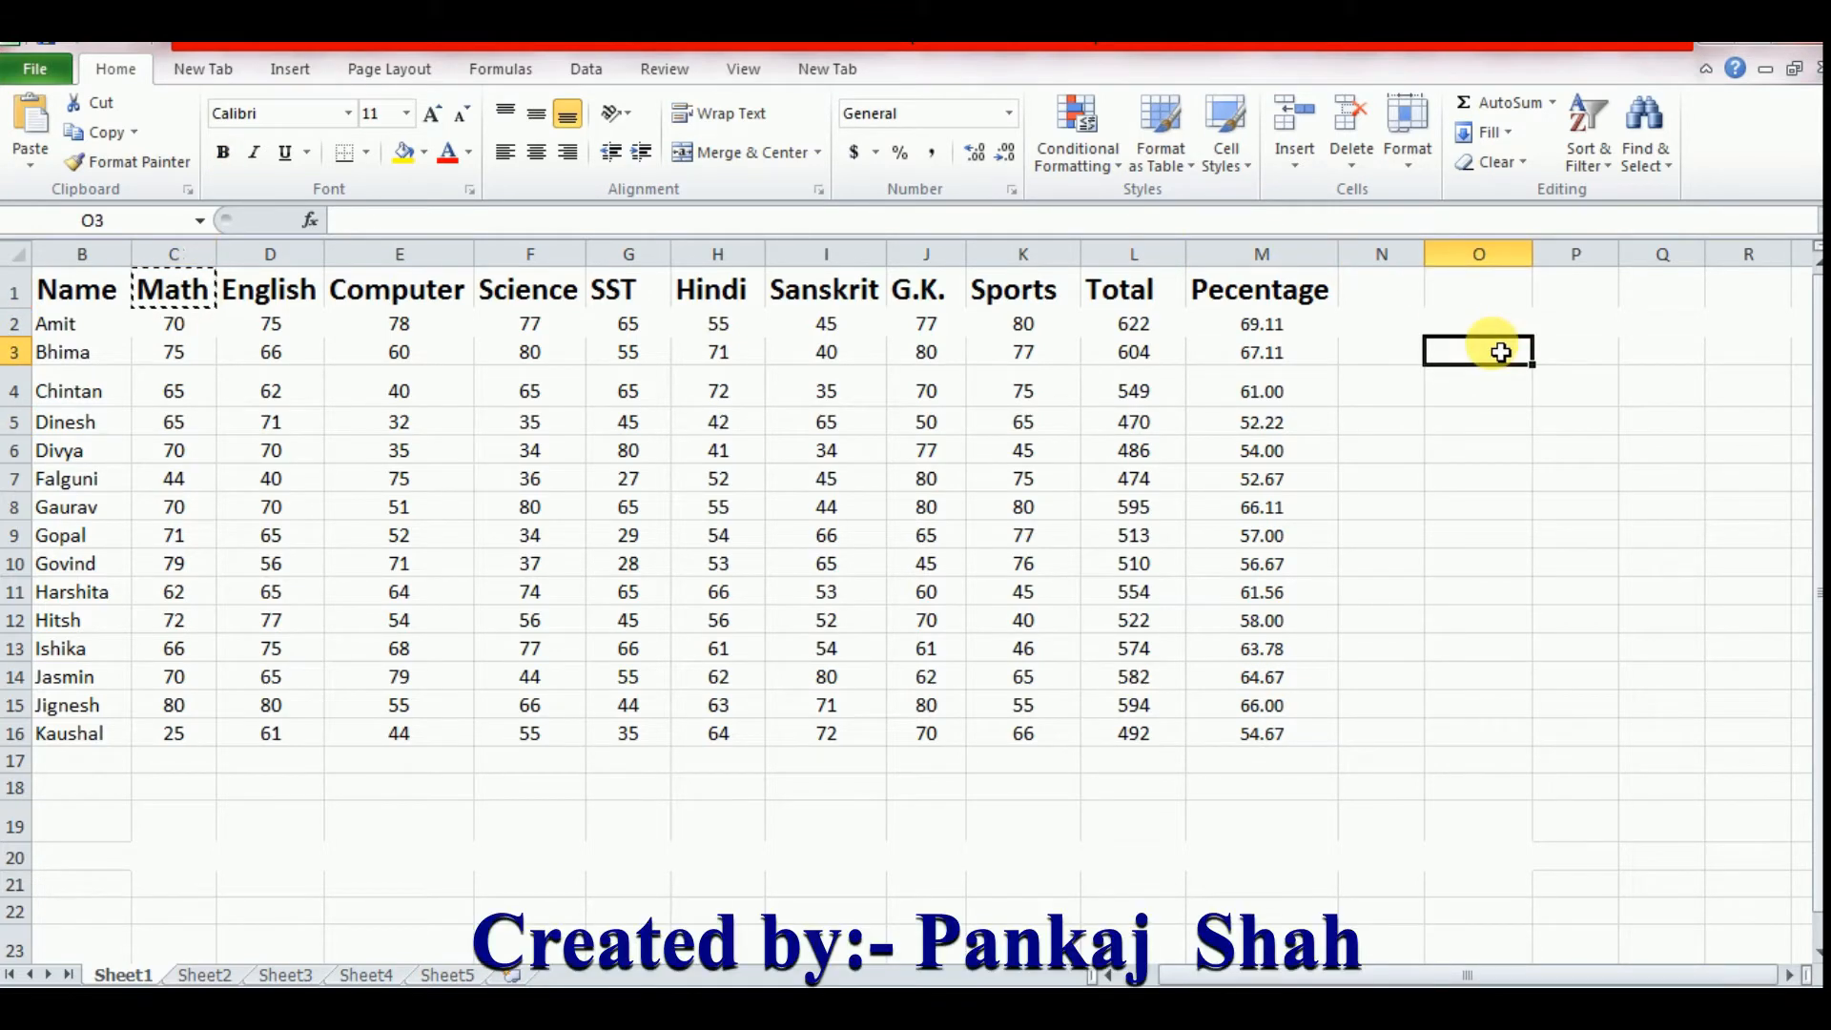
type("Math")
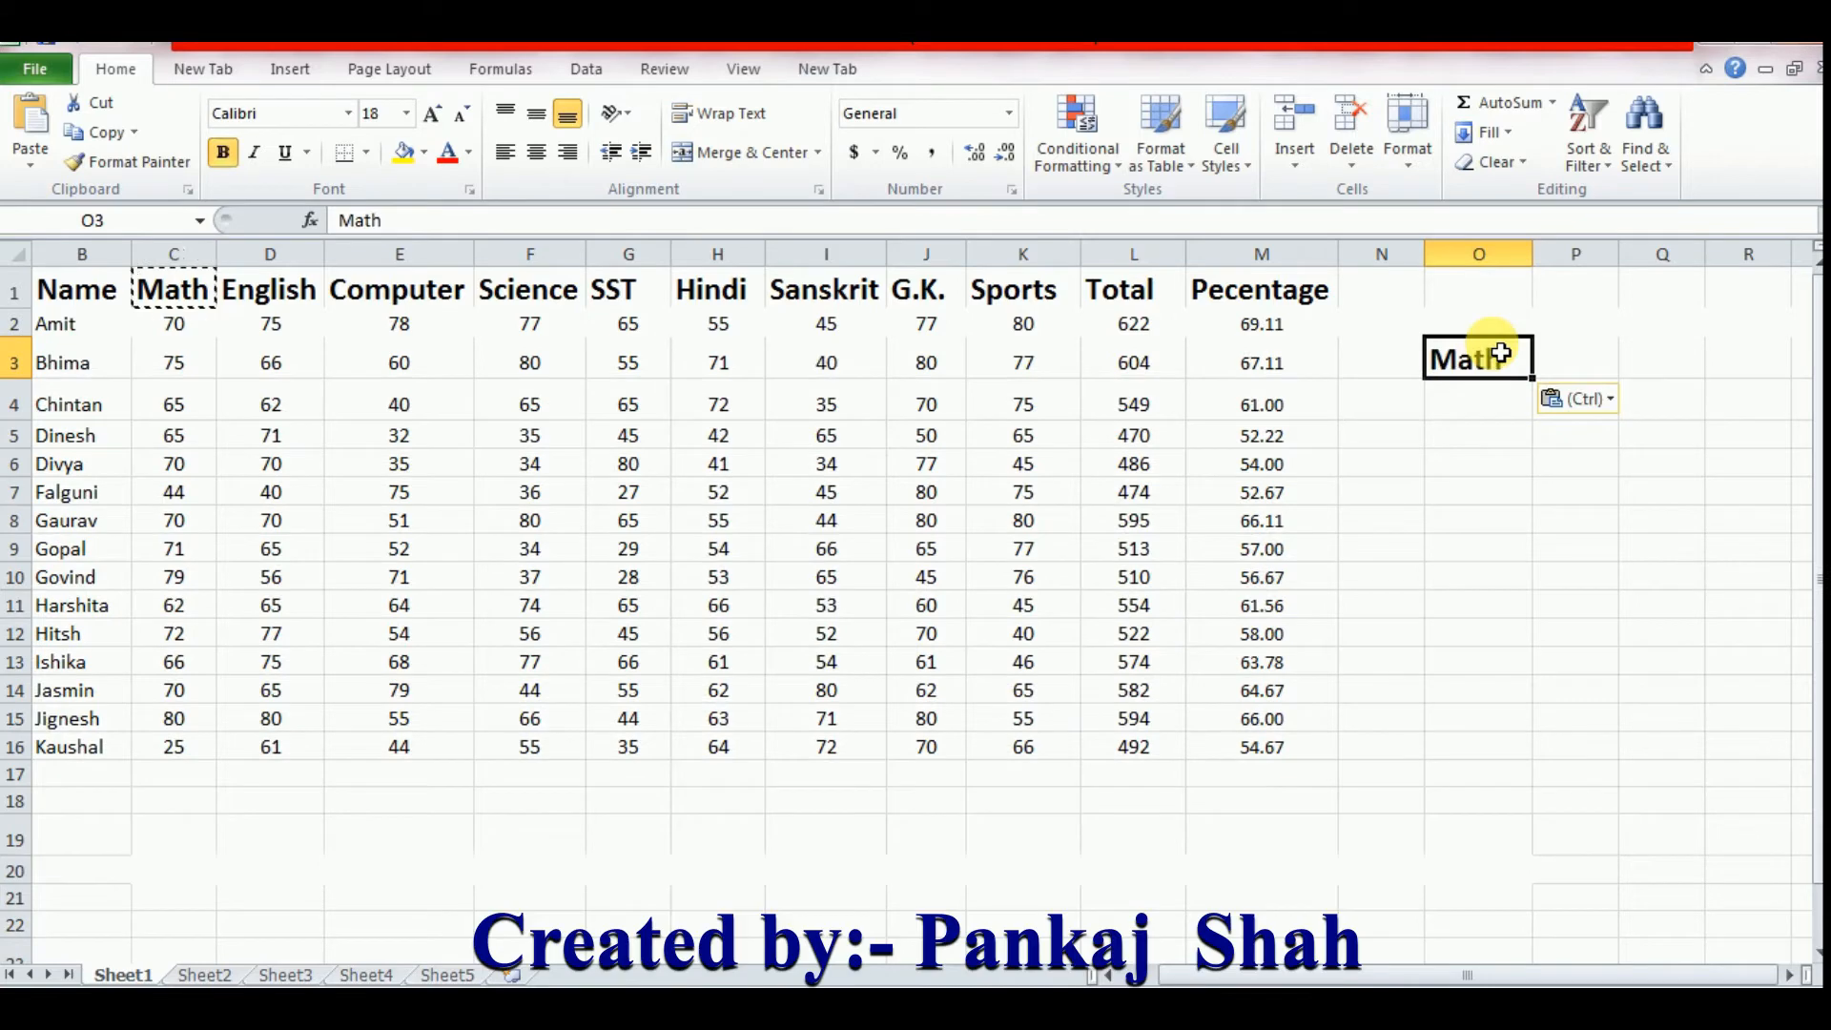
left_click(1500, 423)
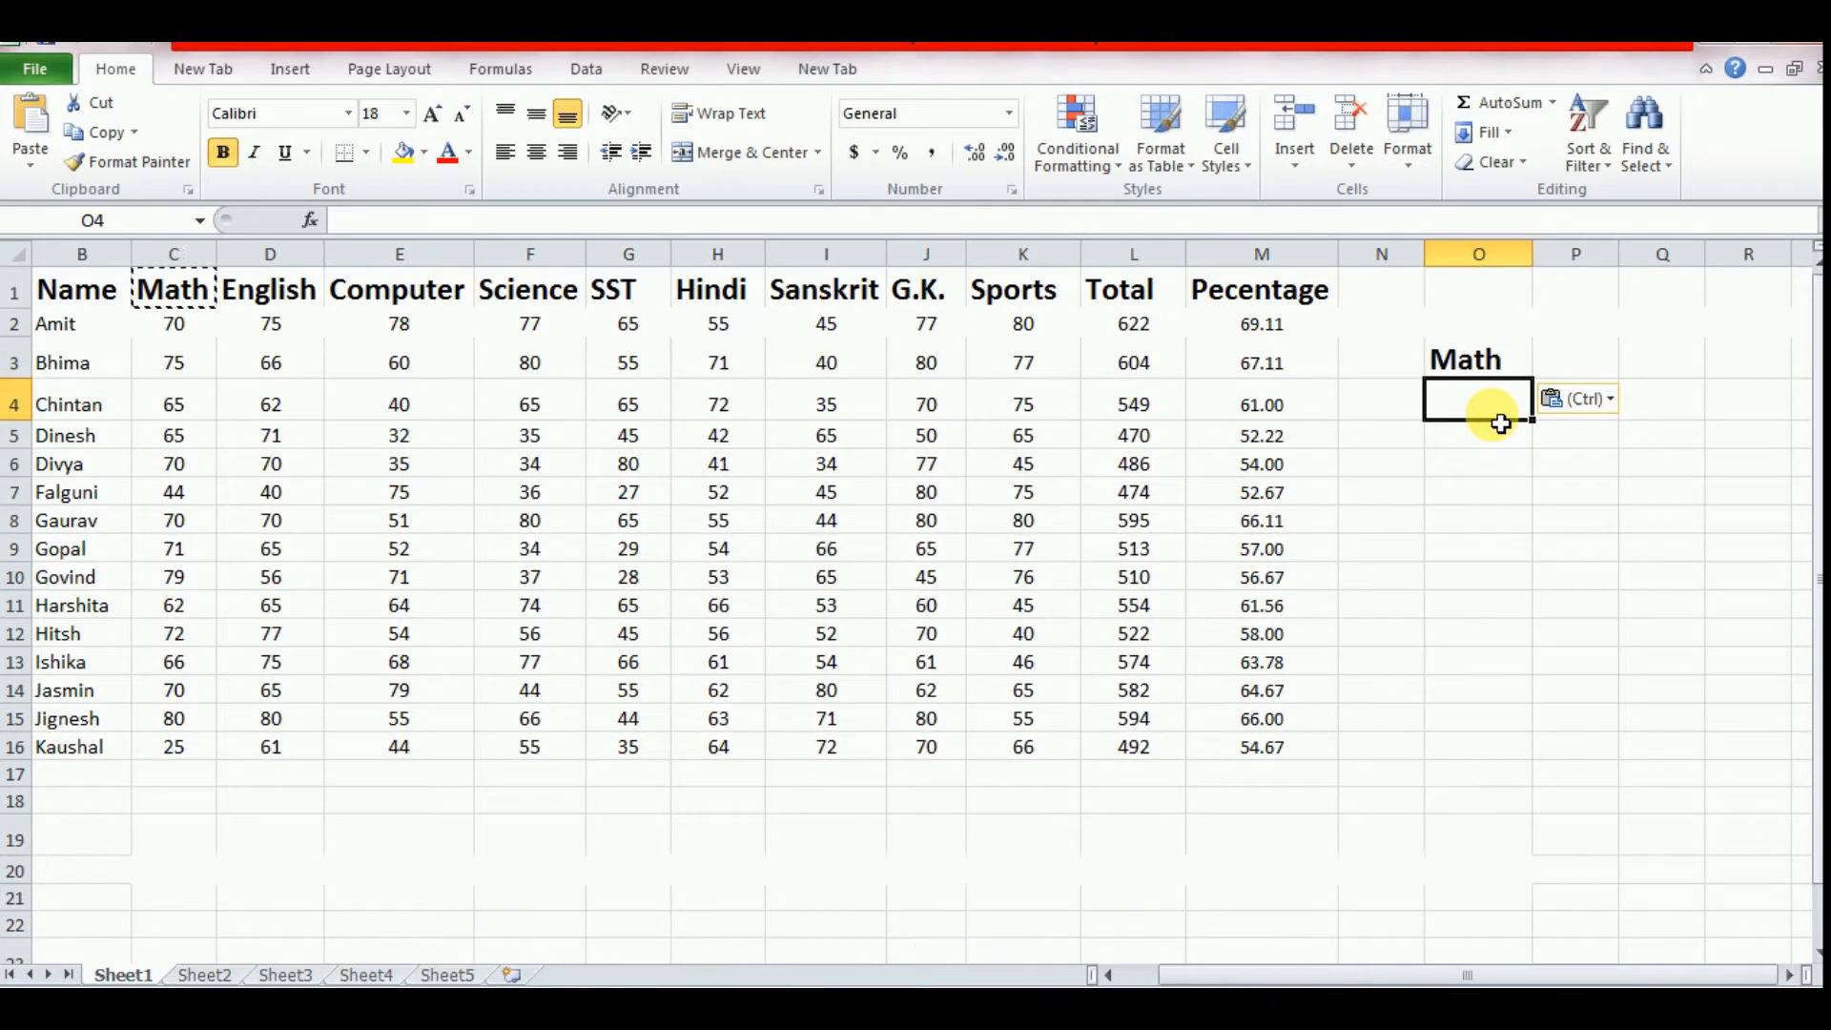
type("80")
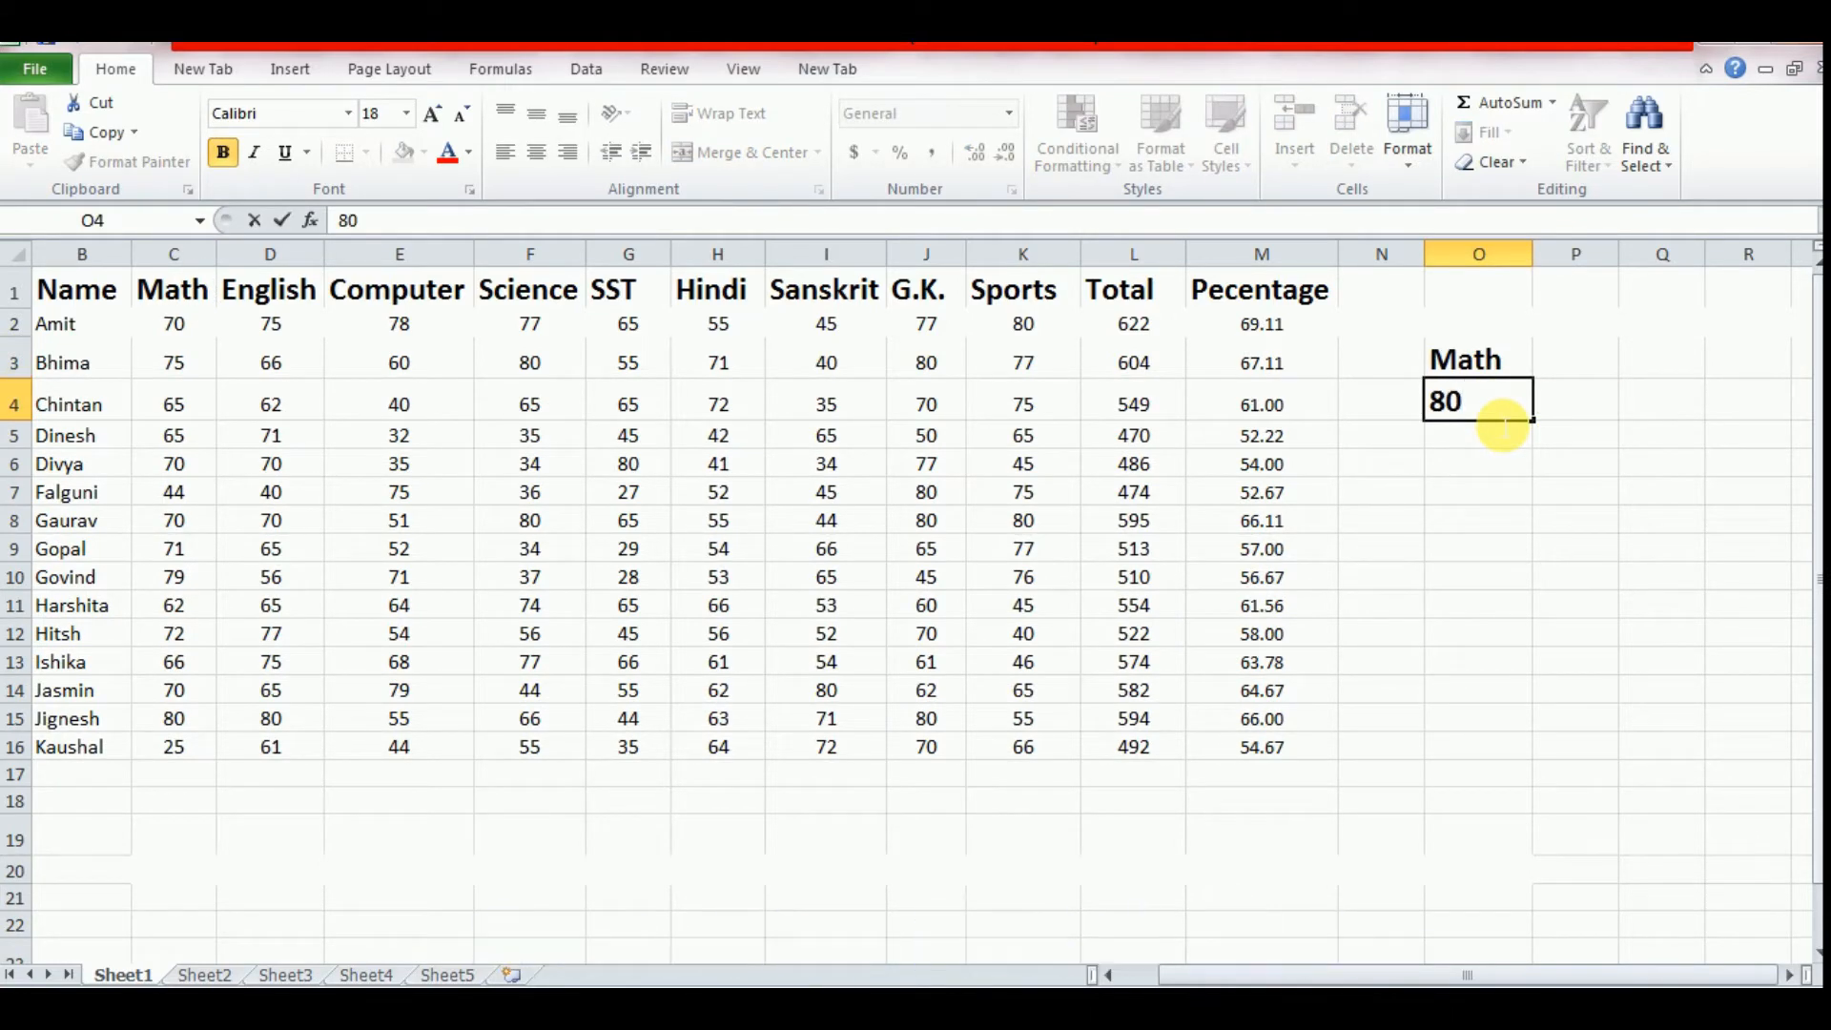
key("Return")
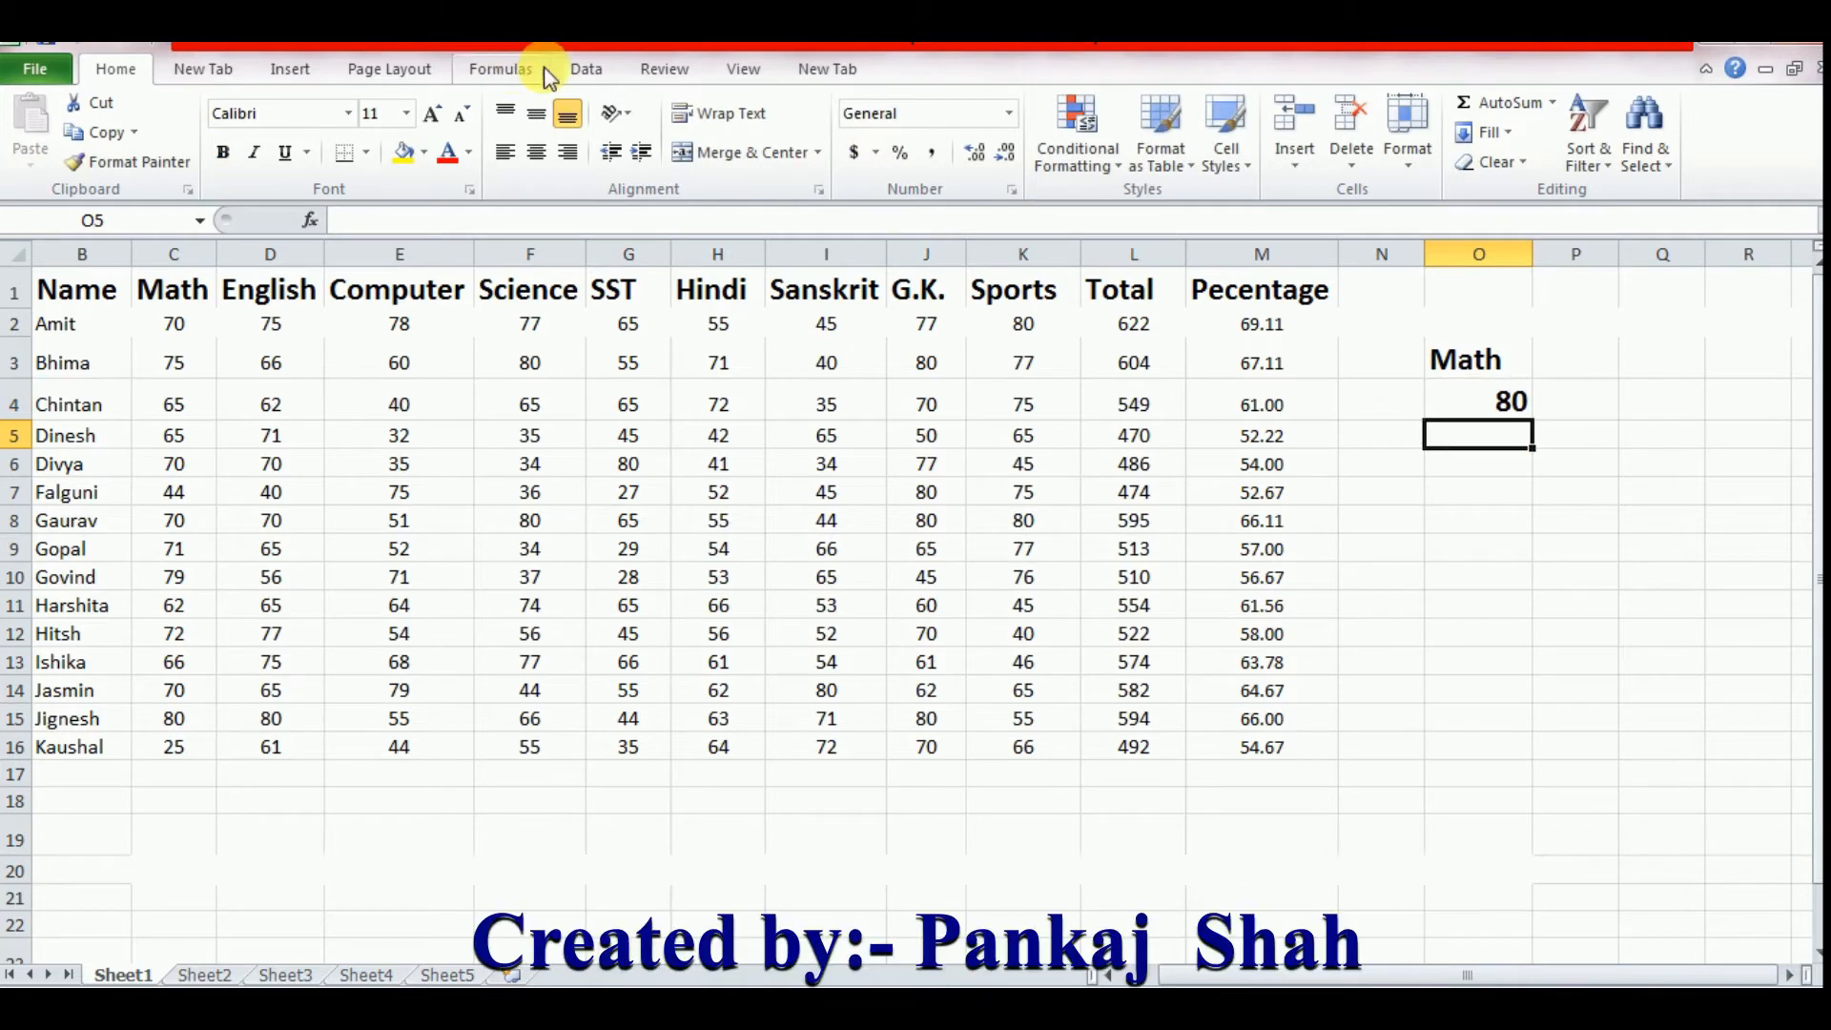
Step: Start an advanced filter on the marks table and set its criteria range to O3:O4
left_click(583, 69)
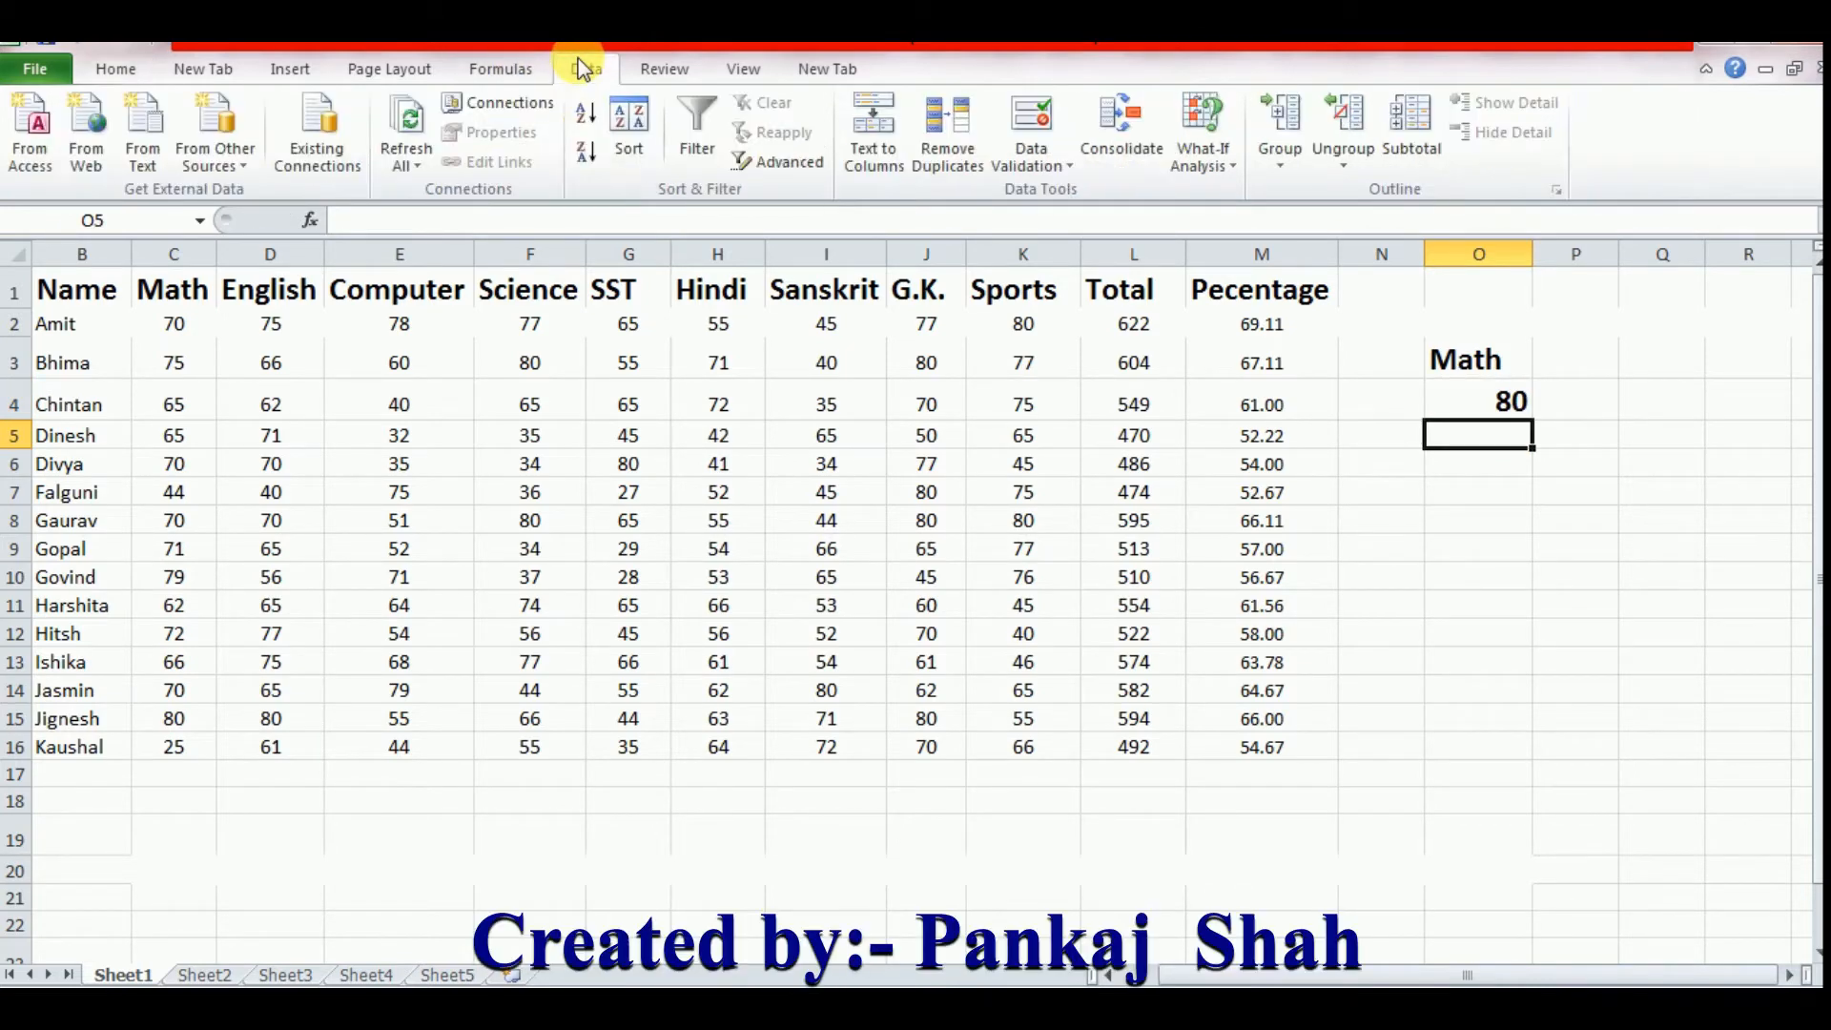
left_click(776, 164)
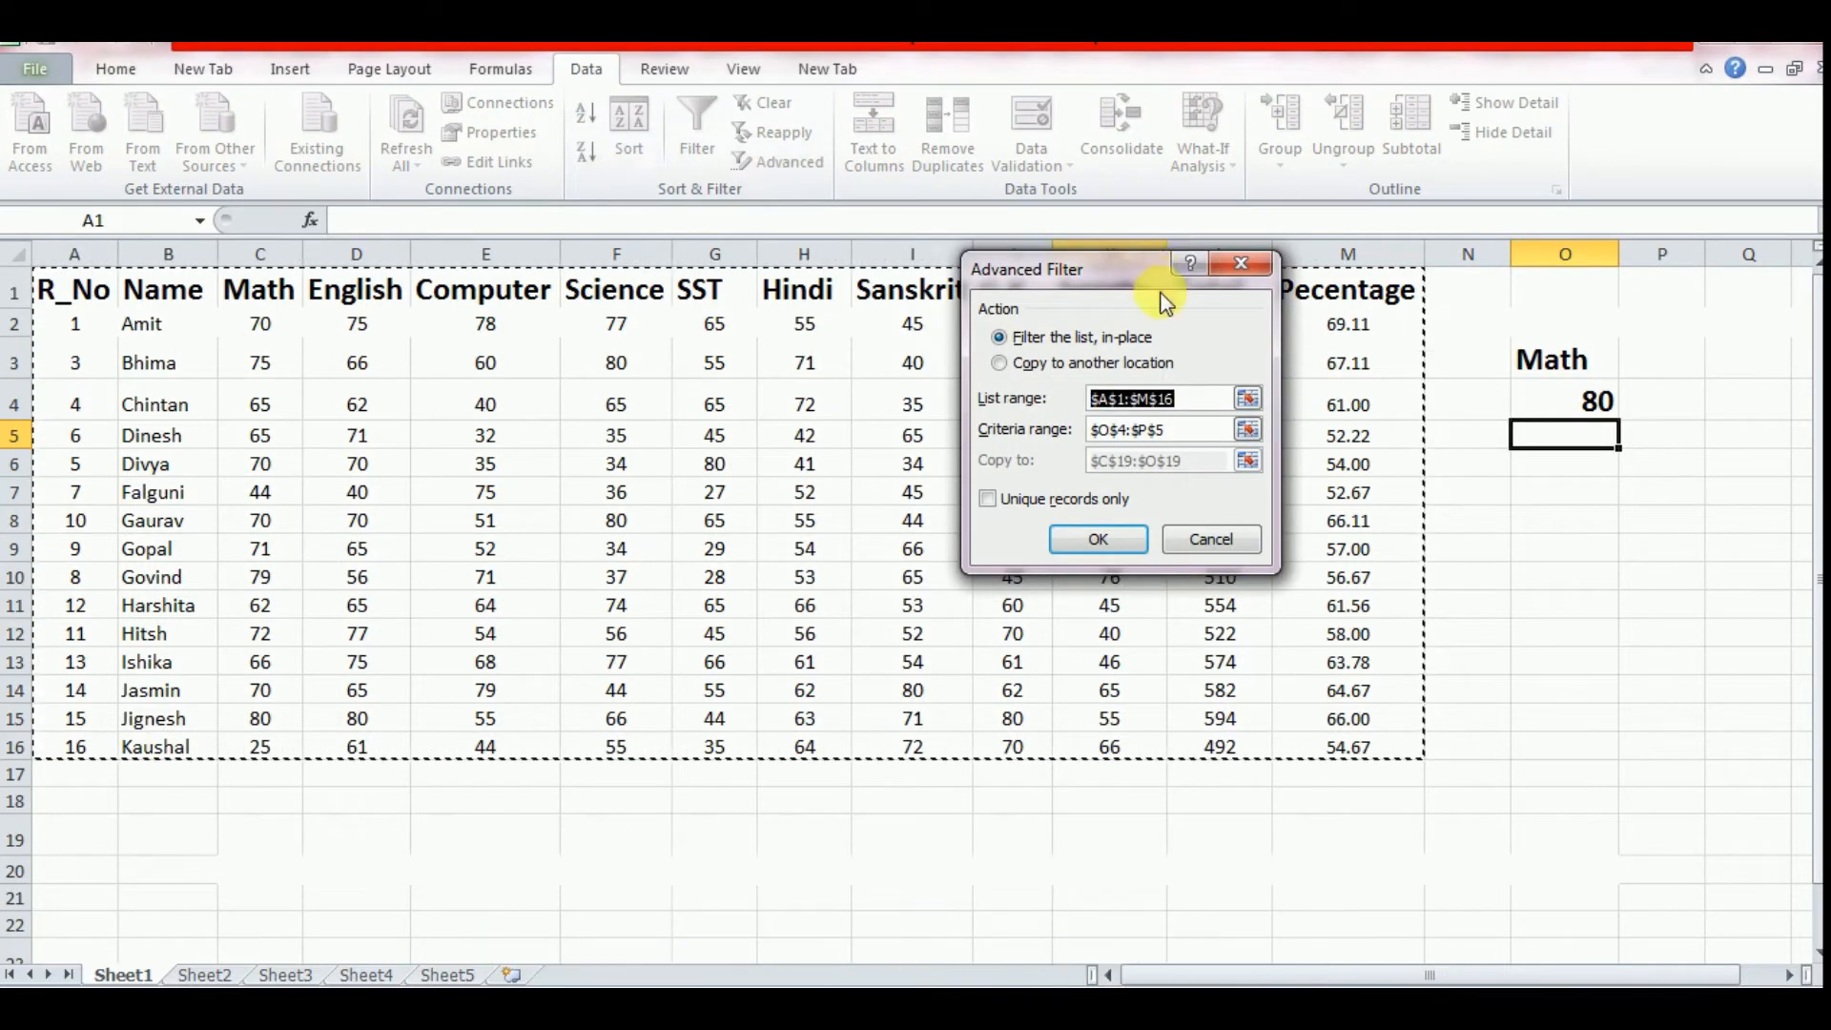
left_click_drag(1171, 271, 1570, 494)
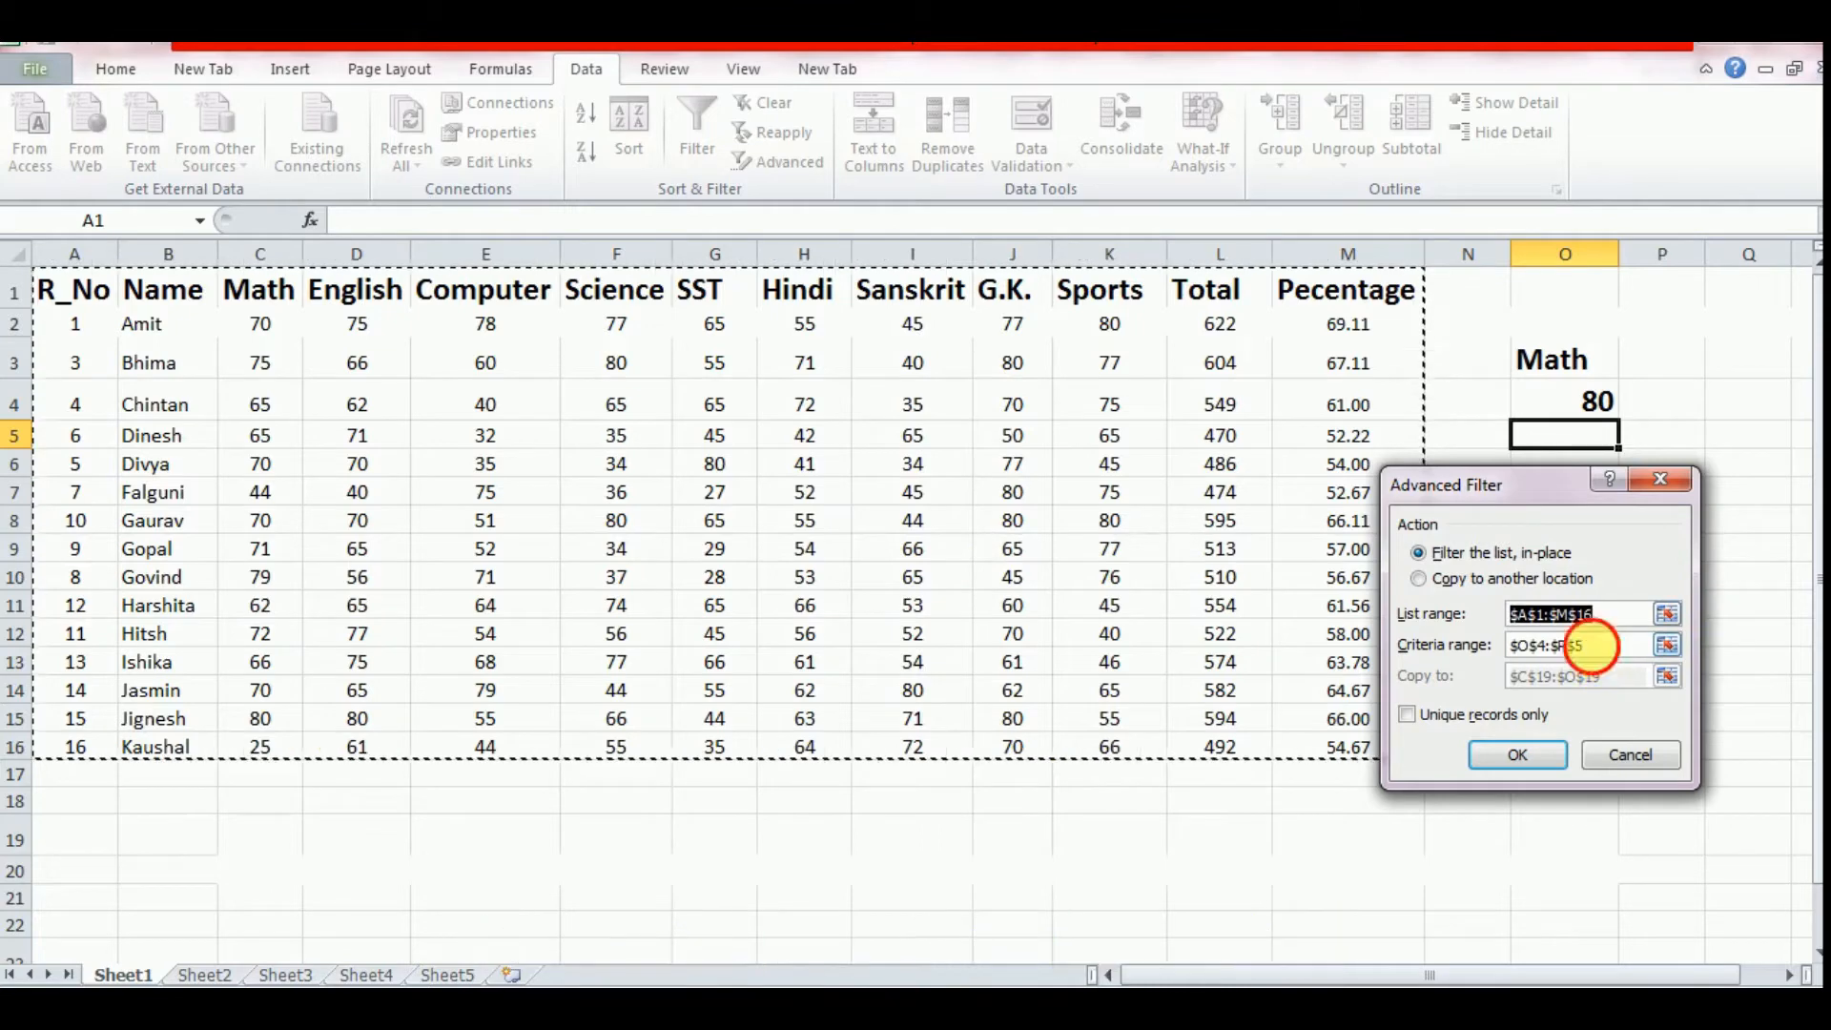
left_click(1605, 646)
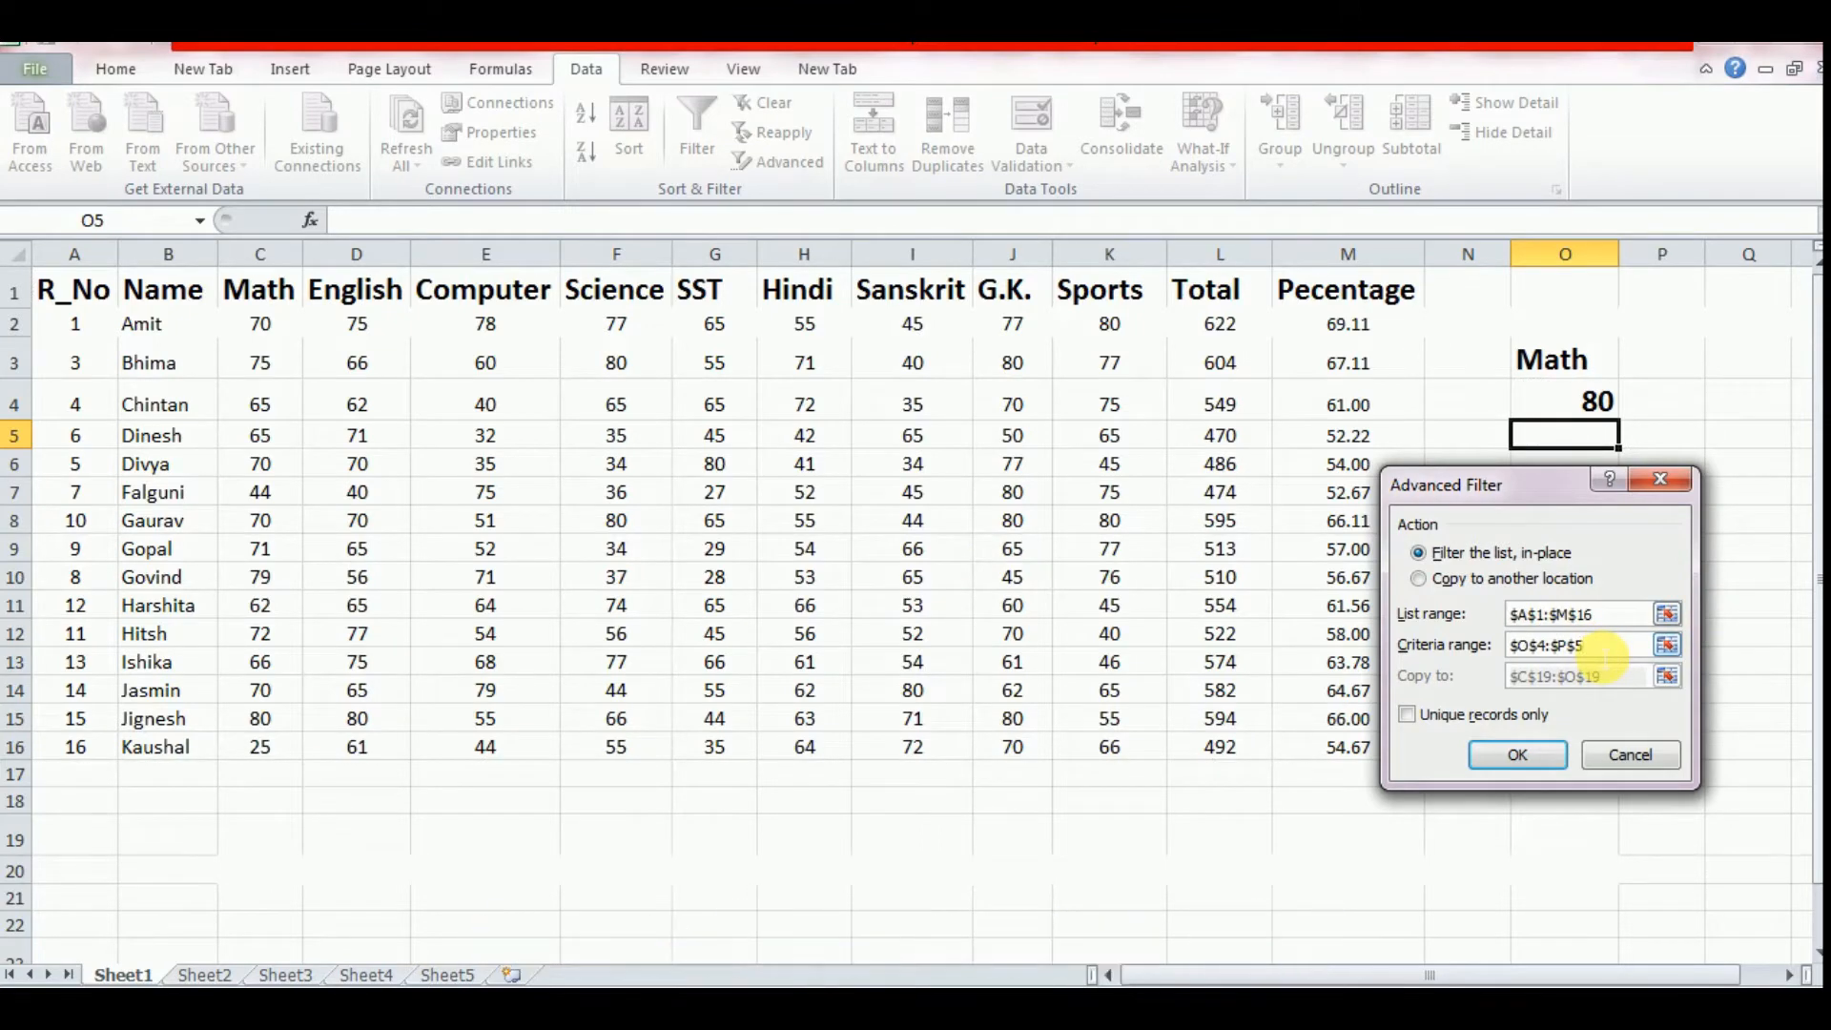
key("BackSpace")
key("BackSpace")
key("BackSpace")
key("BackSpace")
key("BackSpace")
key("BackSpace")
key("BackSpace")
key("BackSpace")
key("BackSpace")
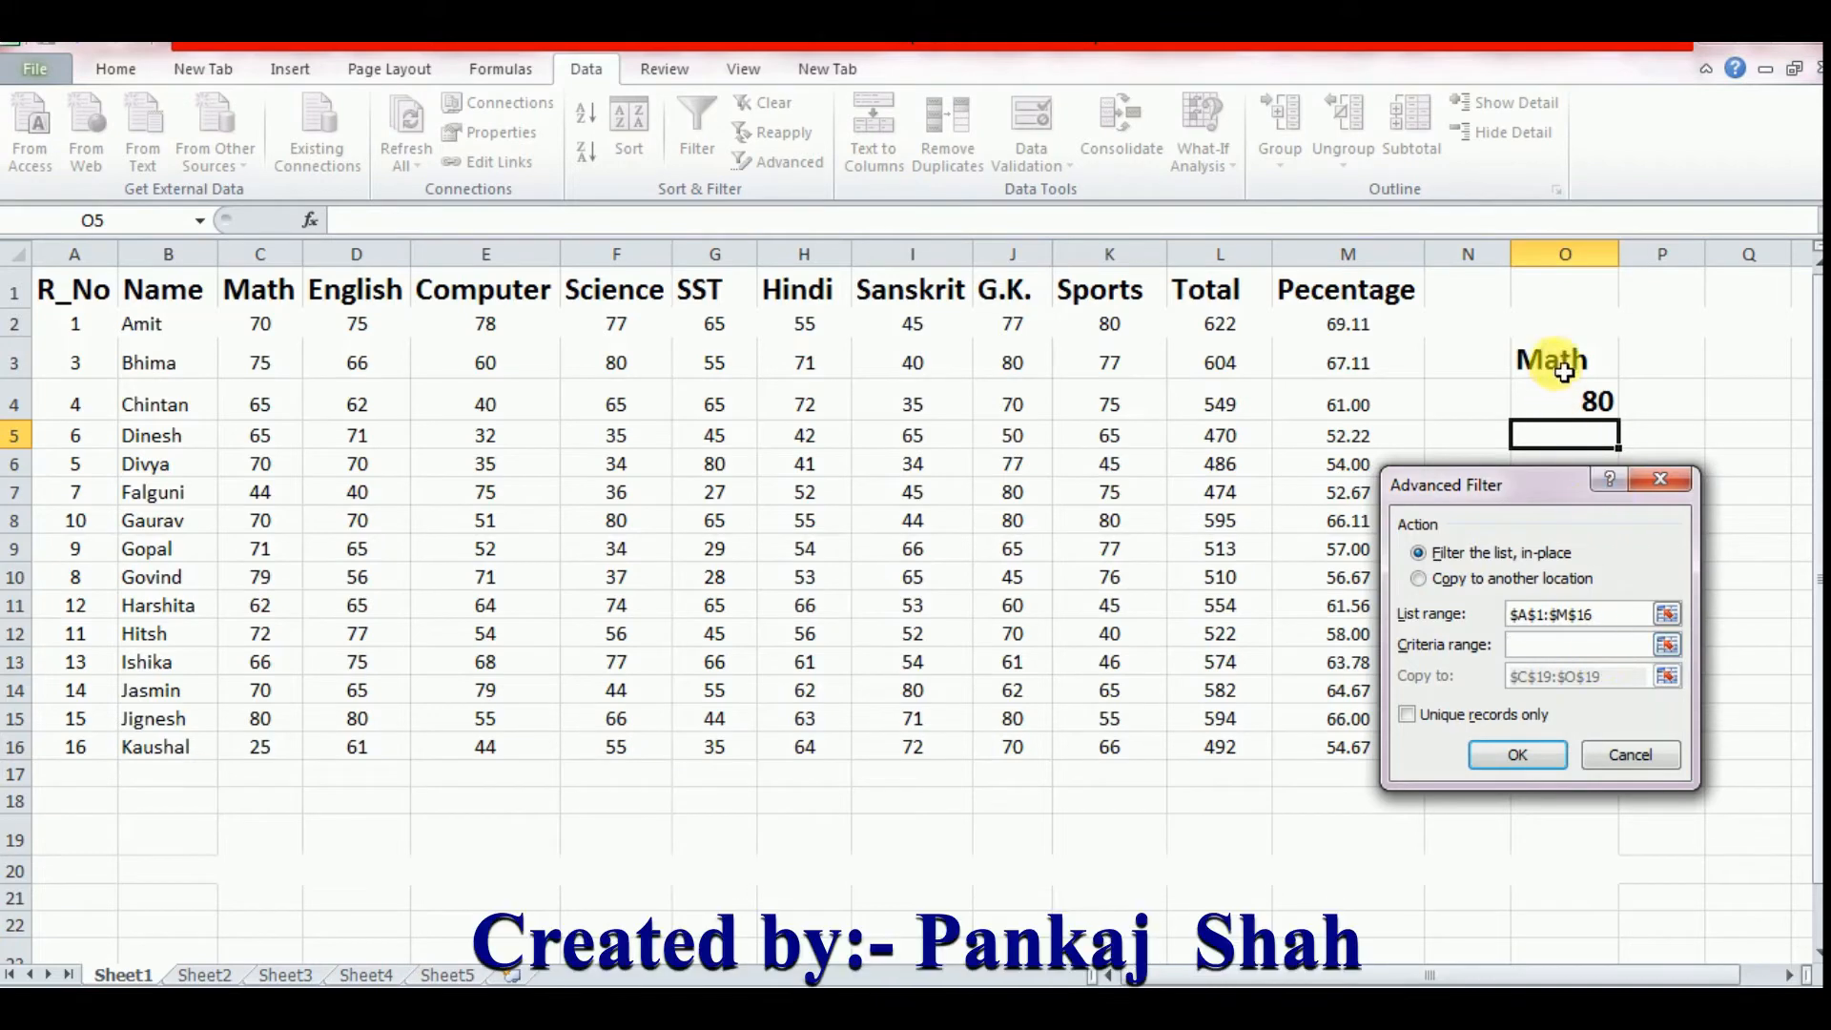
left_click(1563, 364)
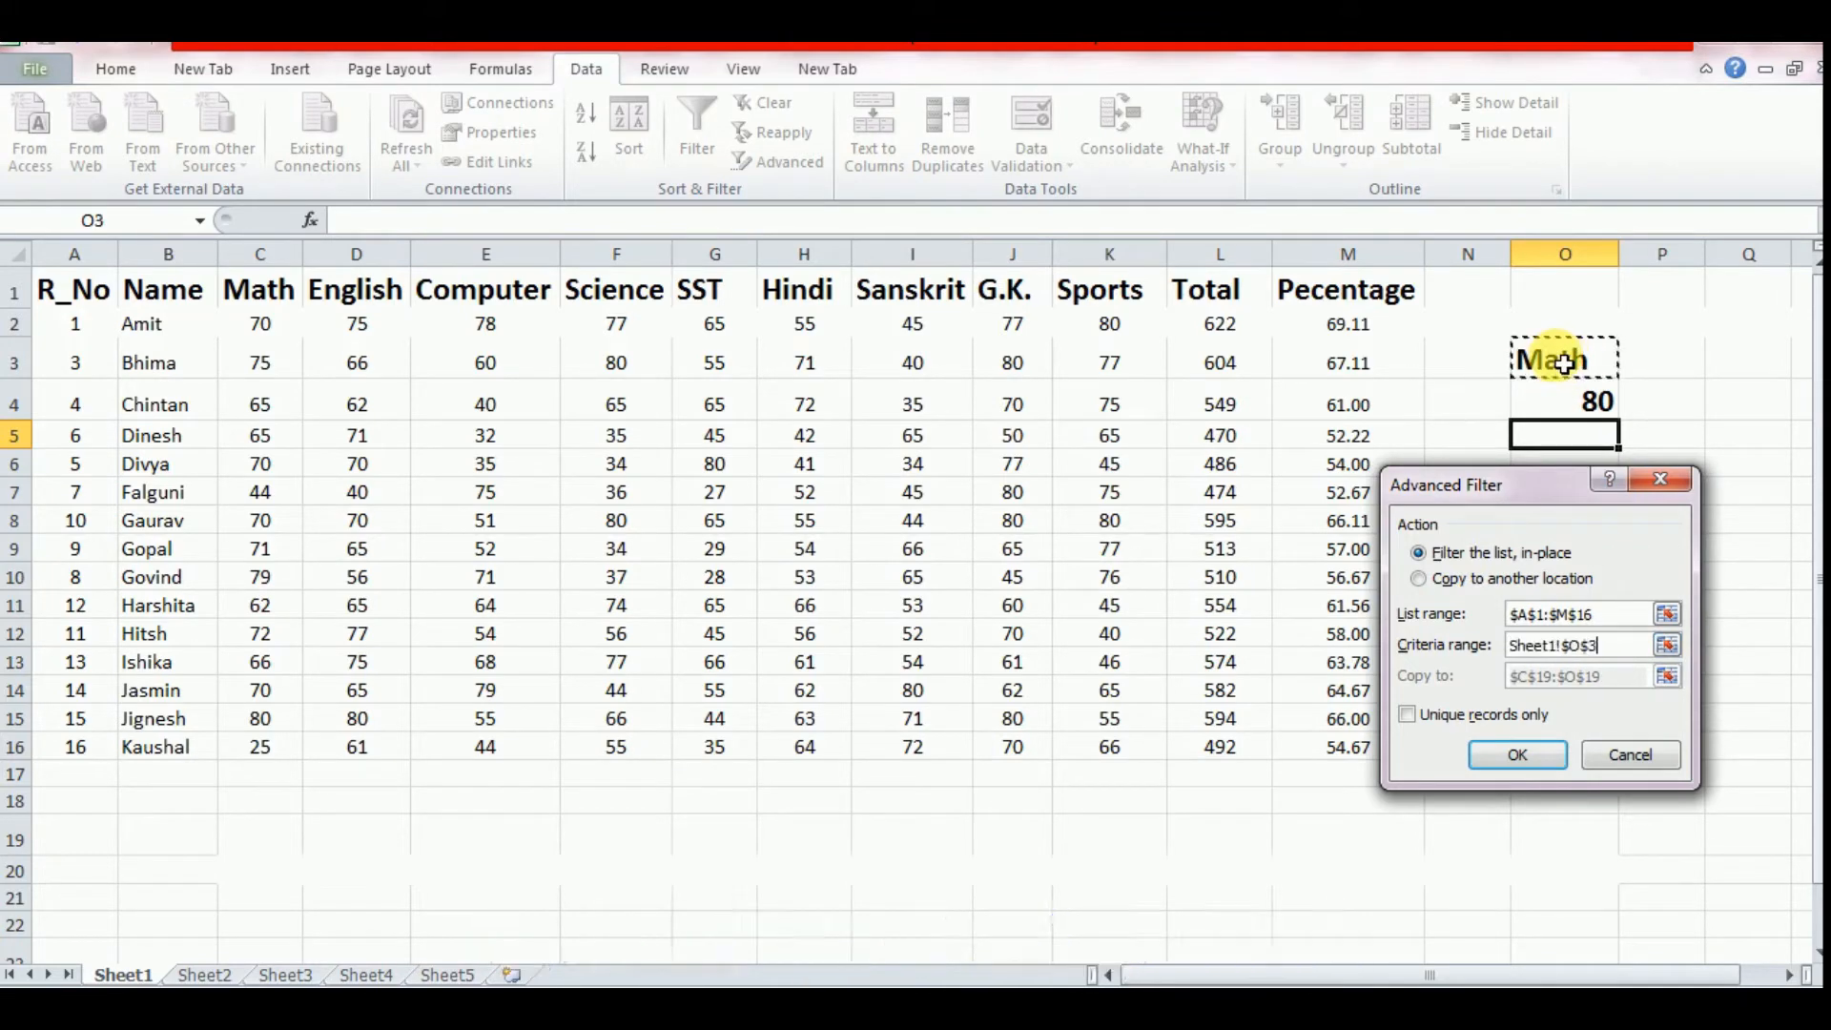
left_click_drag(1564, 367, 1590, 402)
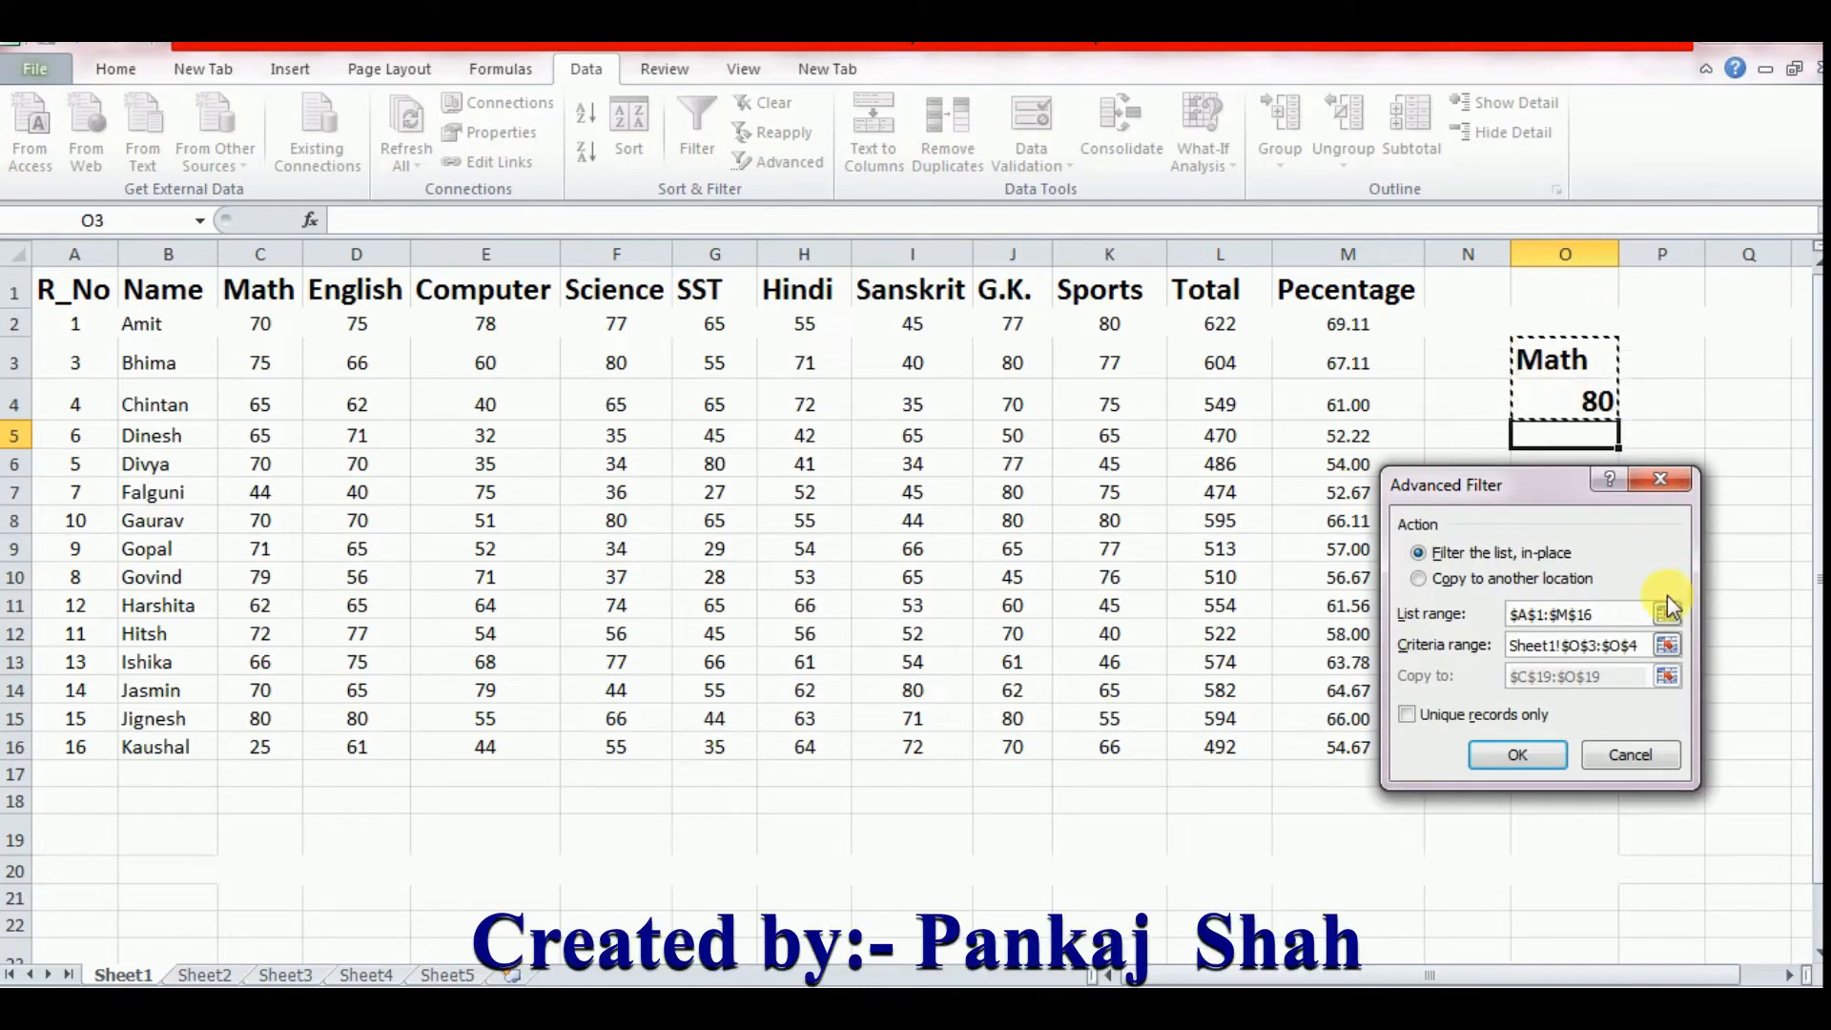
Step: Set the advanced filter to copy its results to another location starting at cell B19, and run it
left_click(1457, 583)
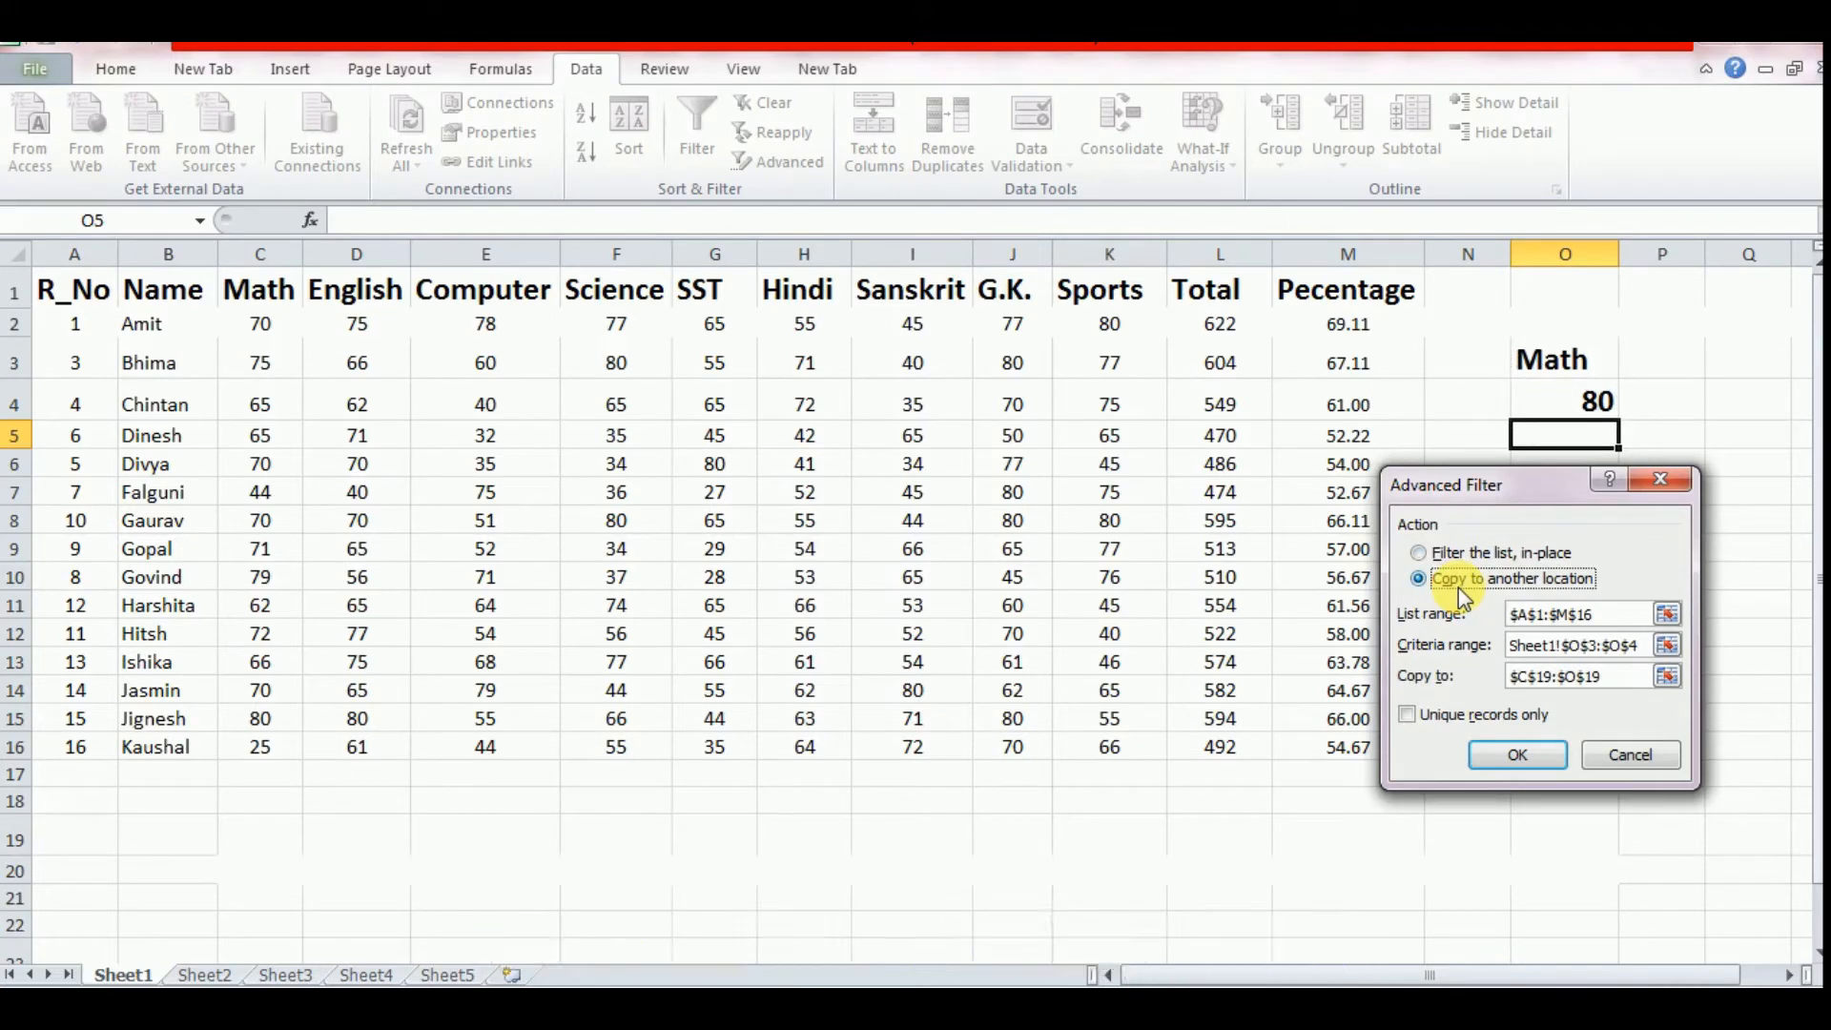
left_click(1632, 683)
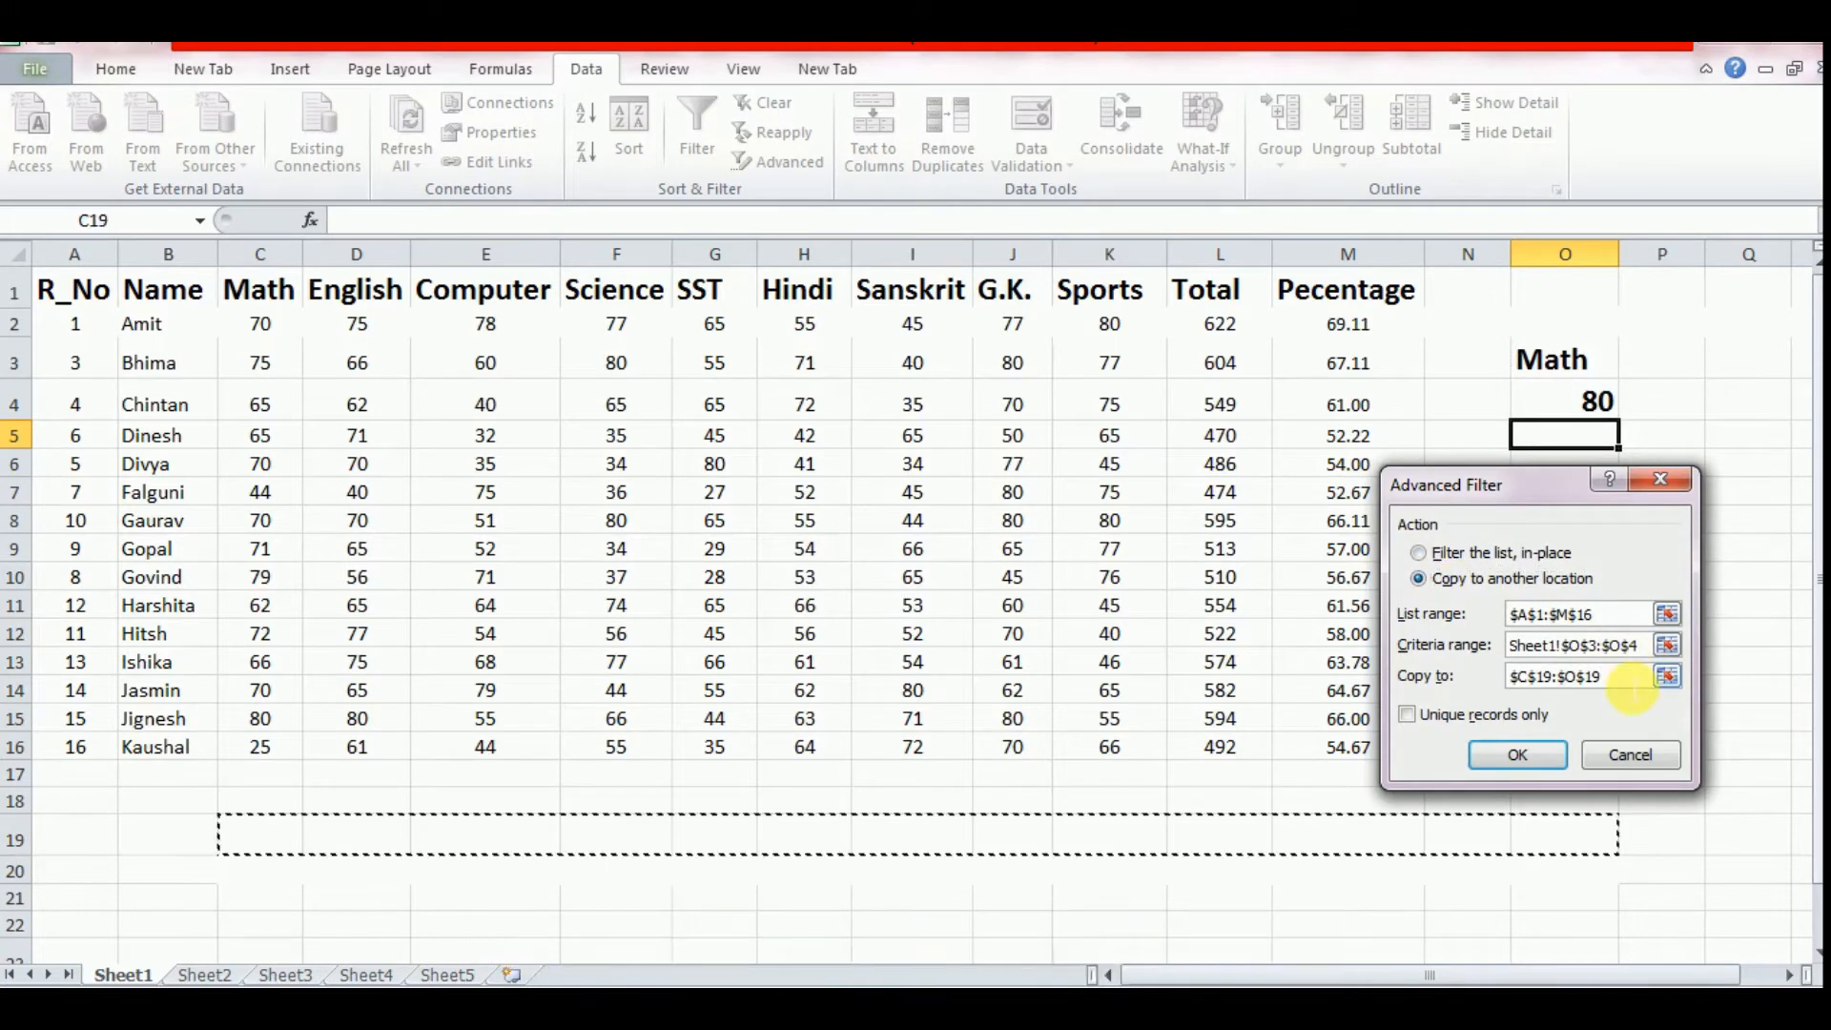
left_click_drag(1632, 683, 1480, 678)
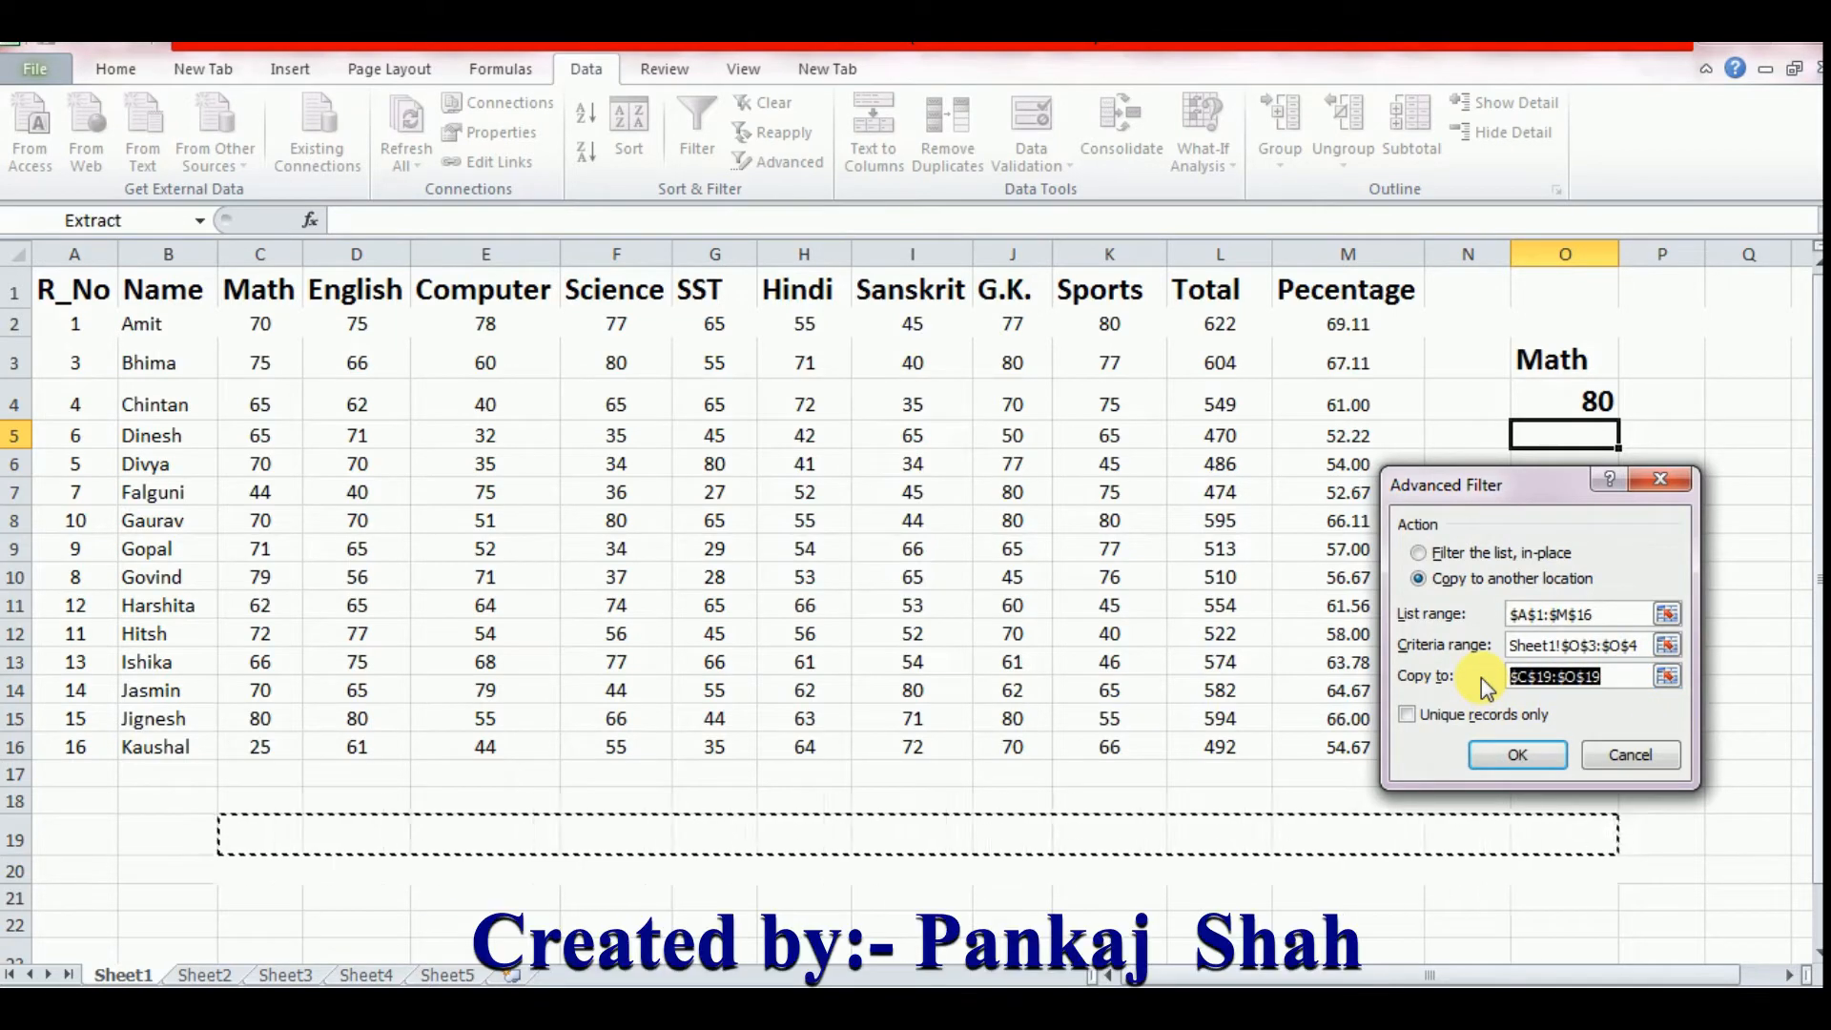
key("BackSpace")
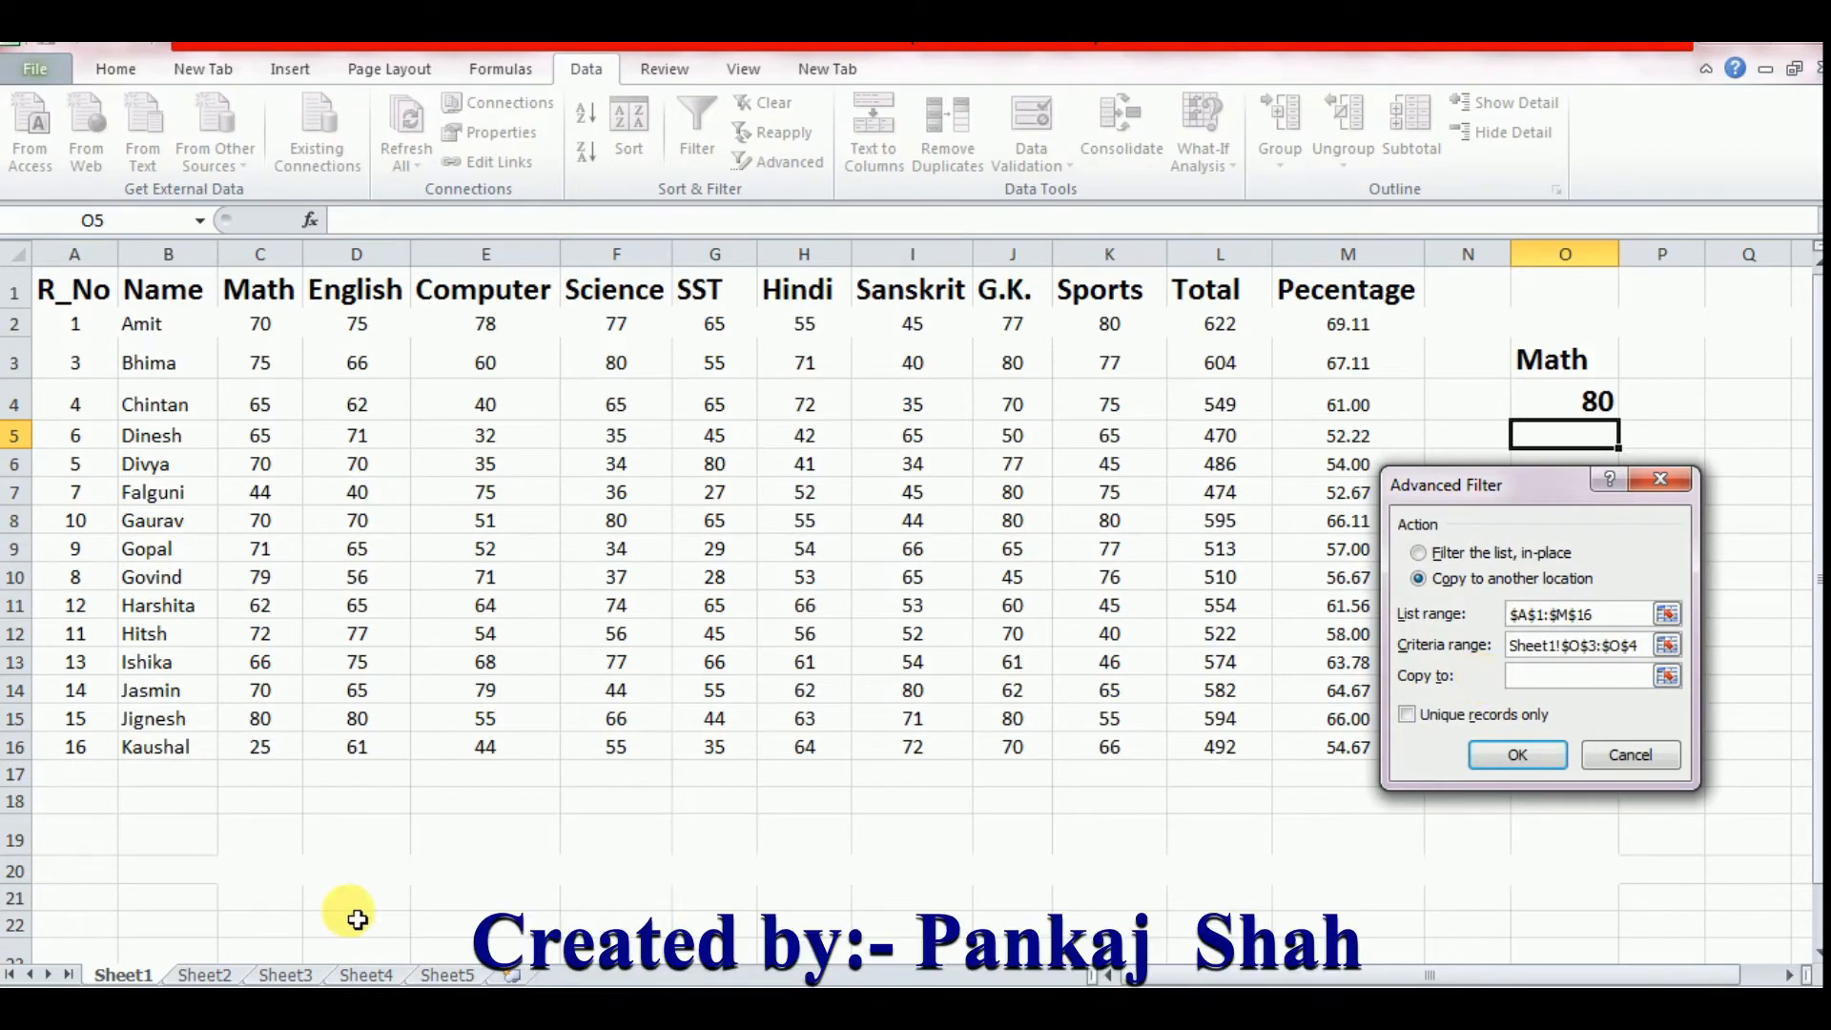
left_click(182, 830)
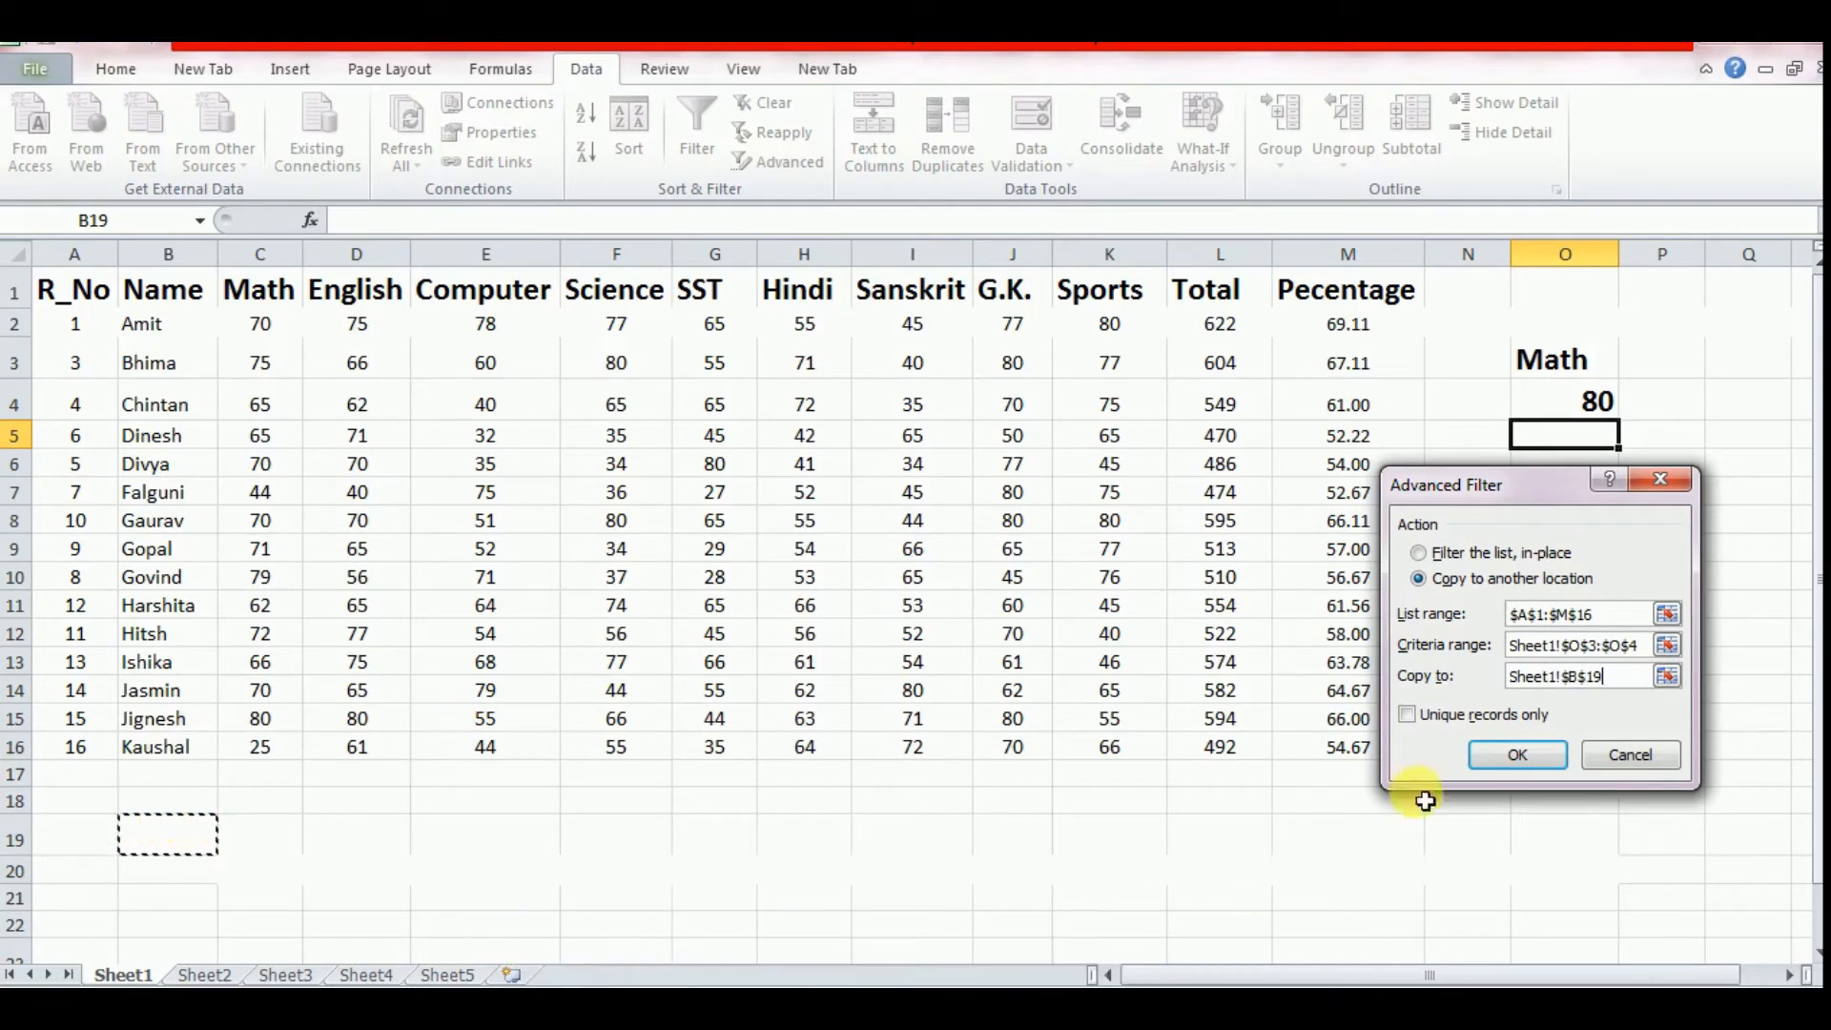
left_click(1514, 756)
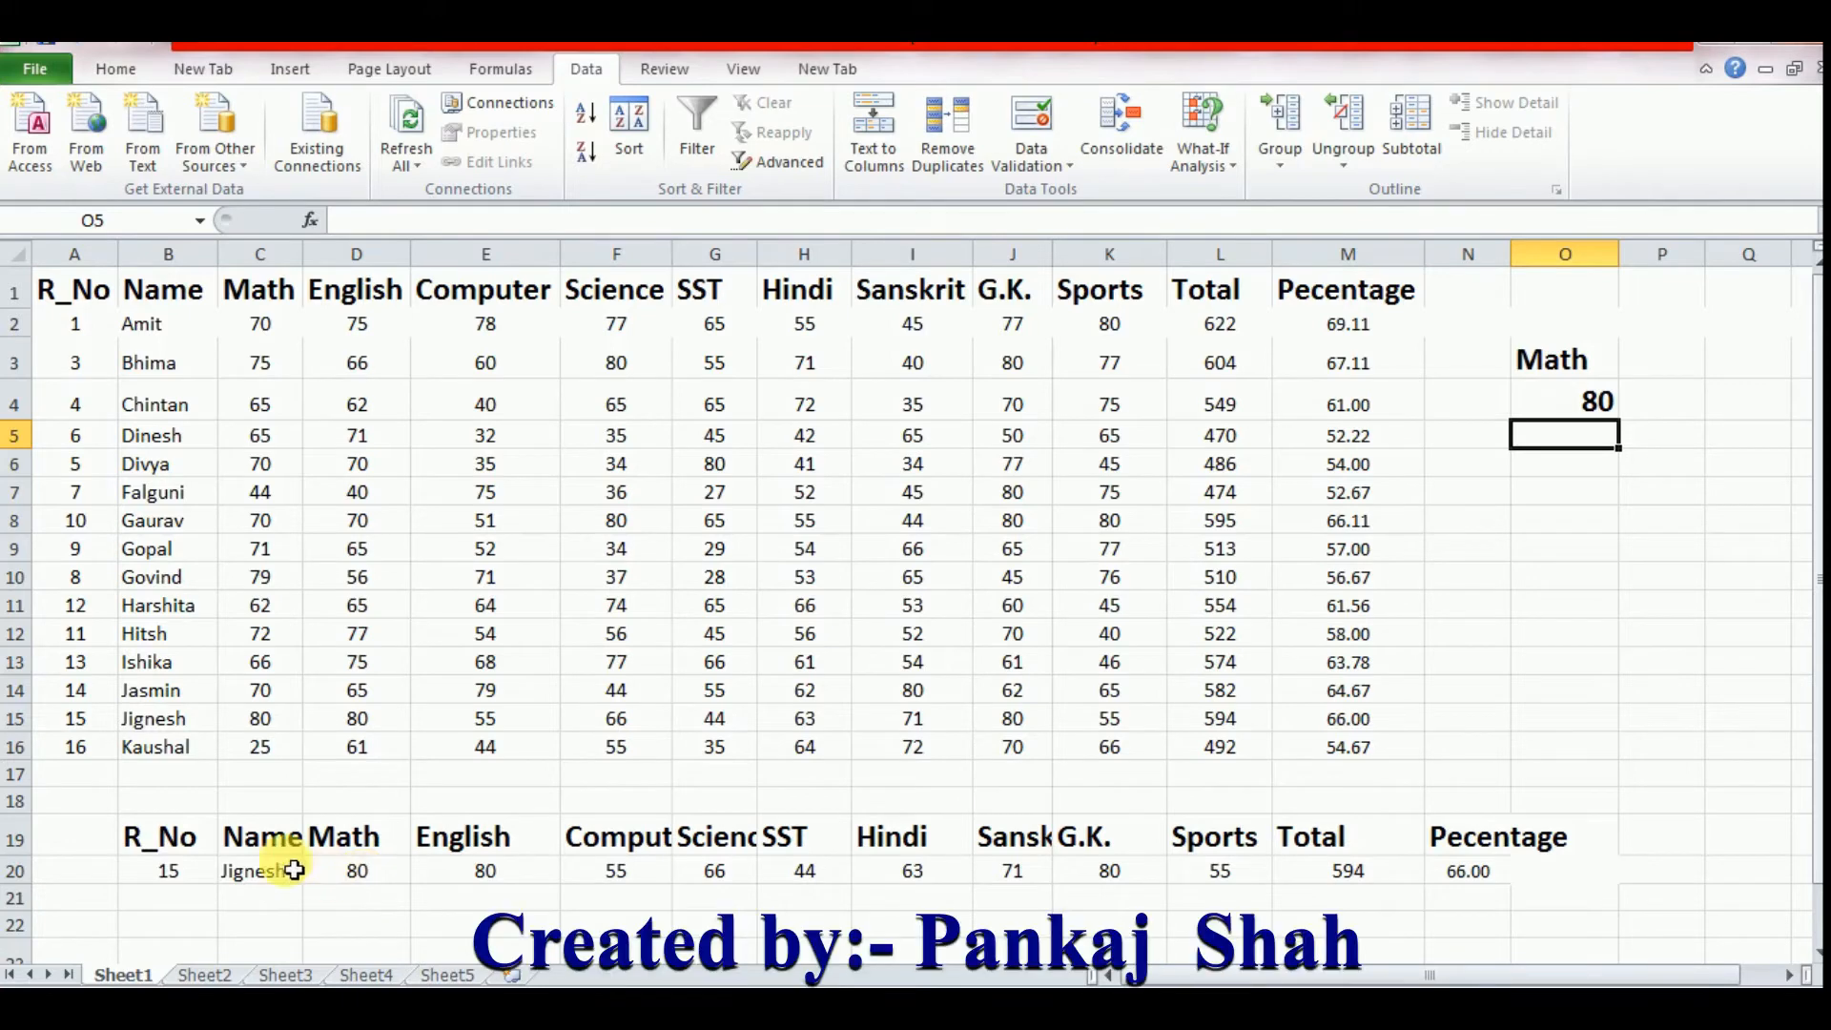
Step: Clear the extracted filter results from cells B19:O21
left_click(194, 841)
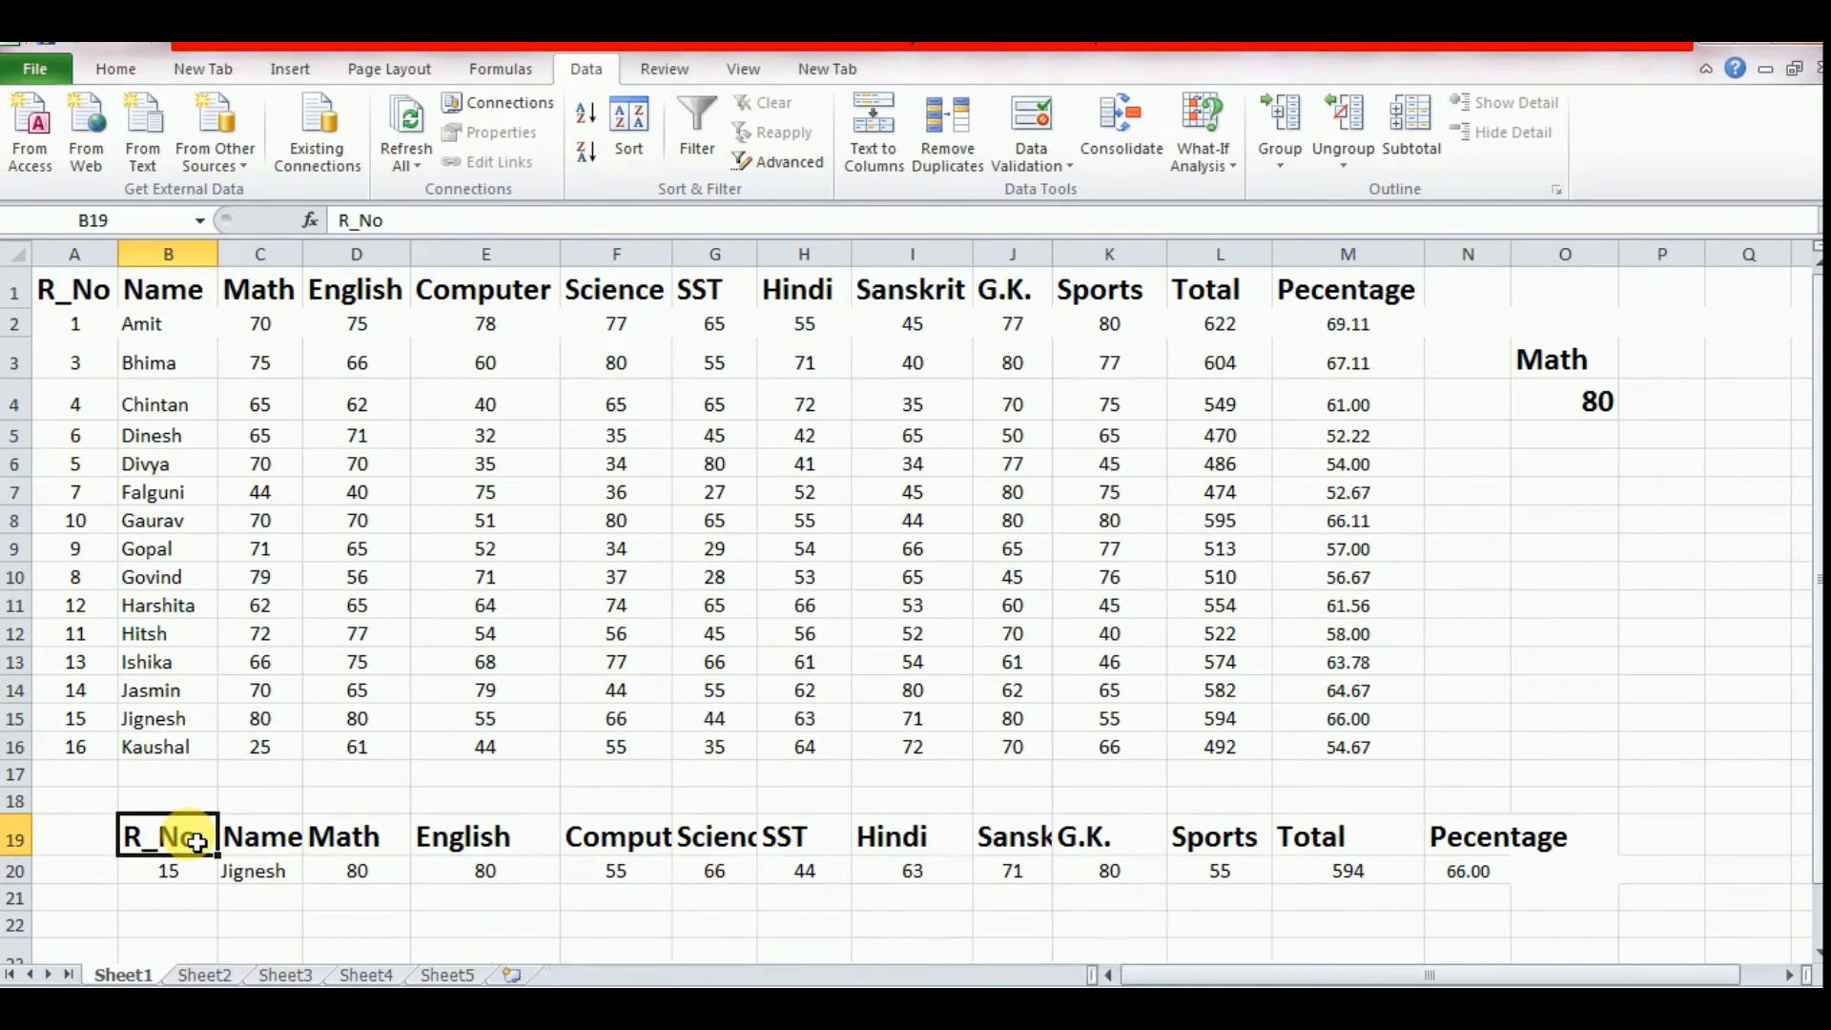
left_click_drag(194, 841, 1530, 843)
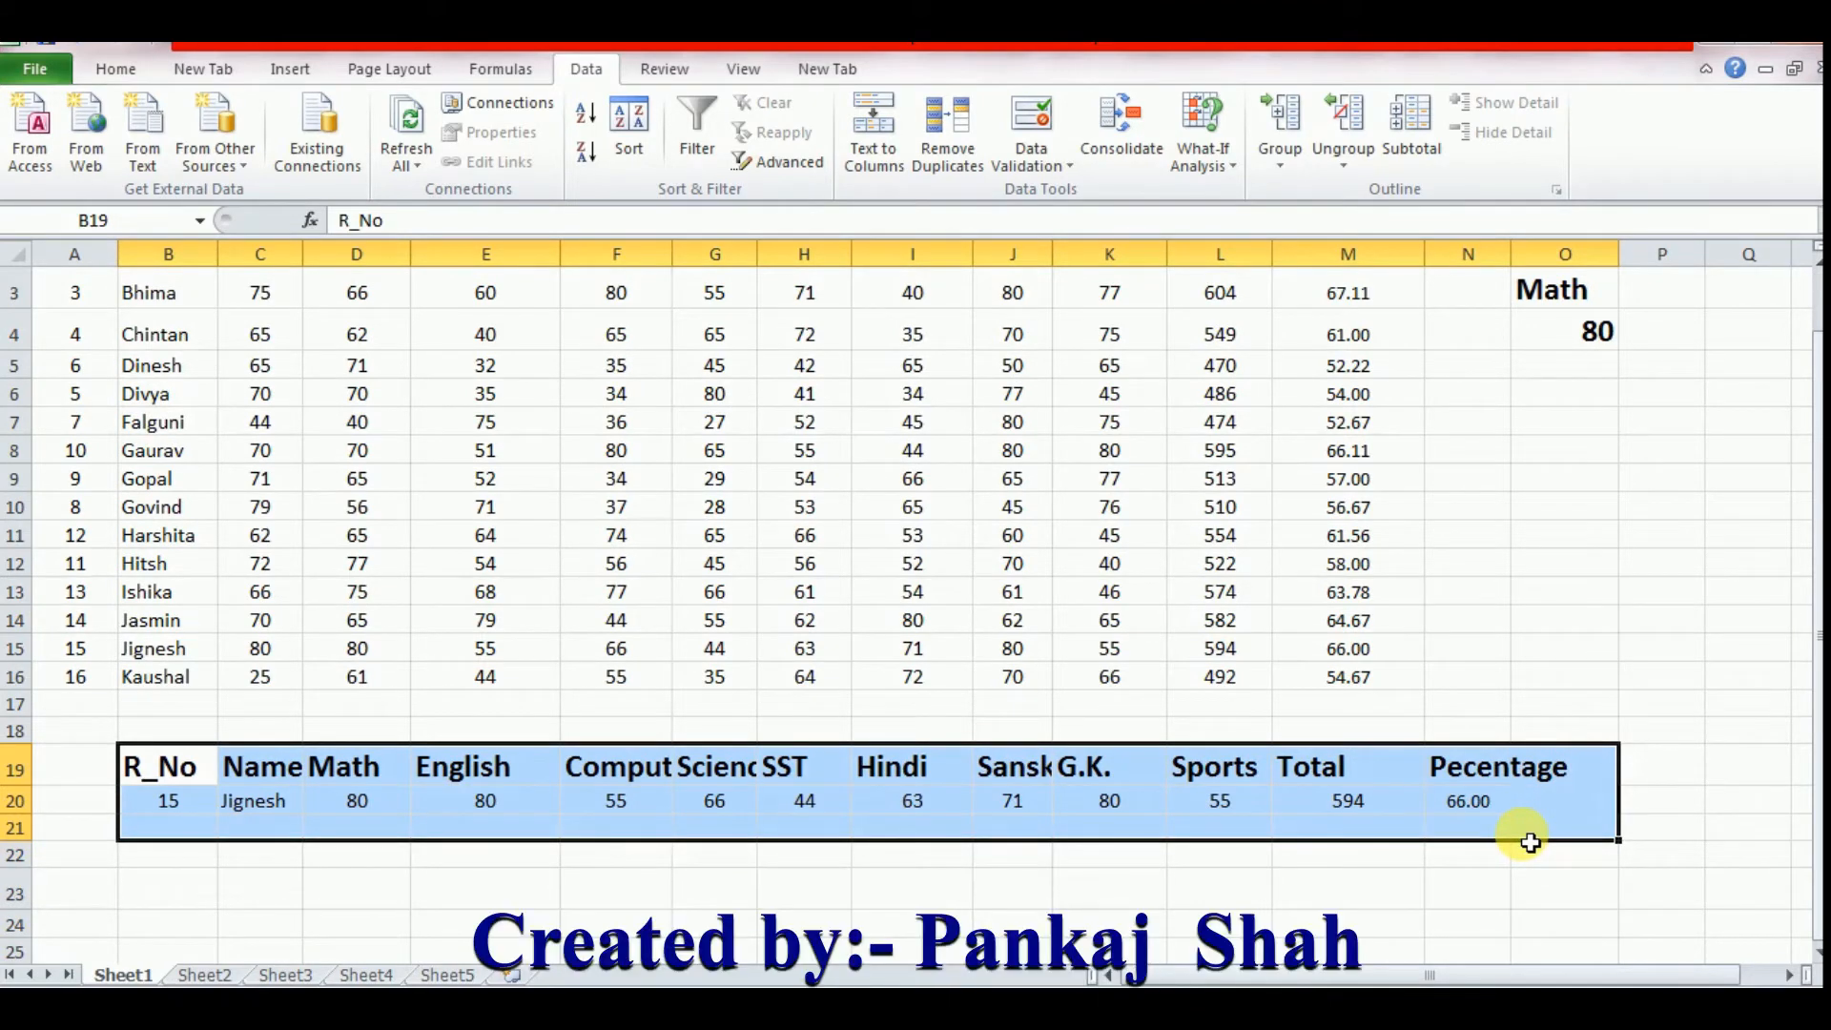
key("Delete")
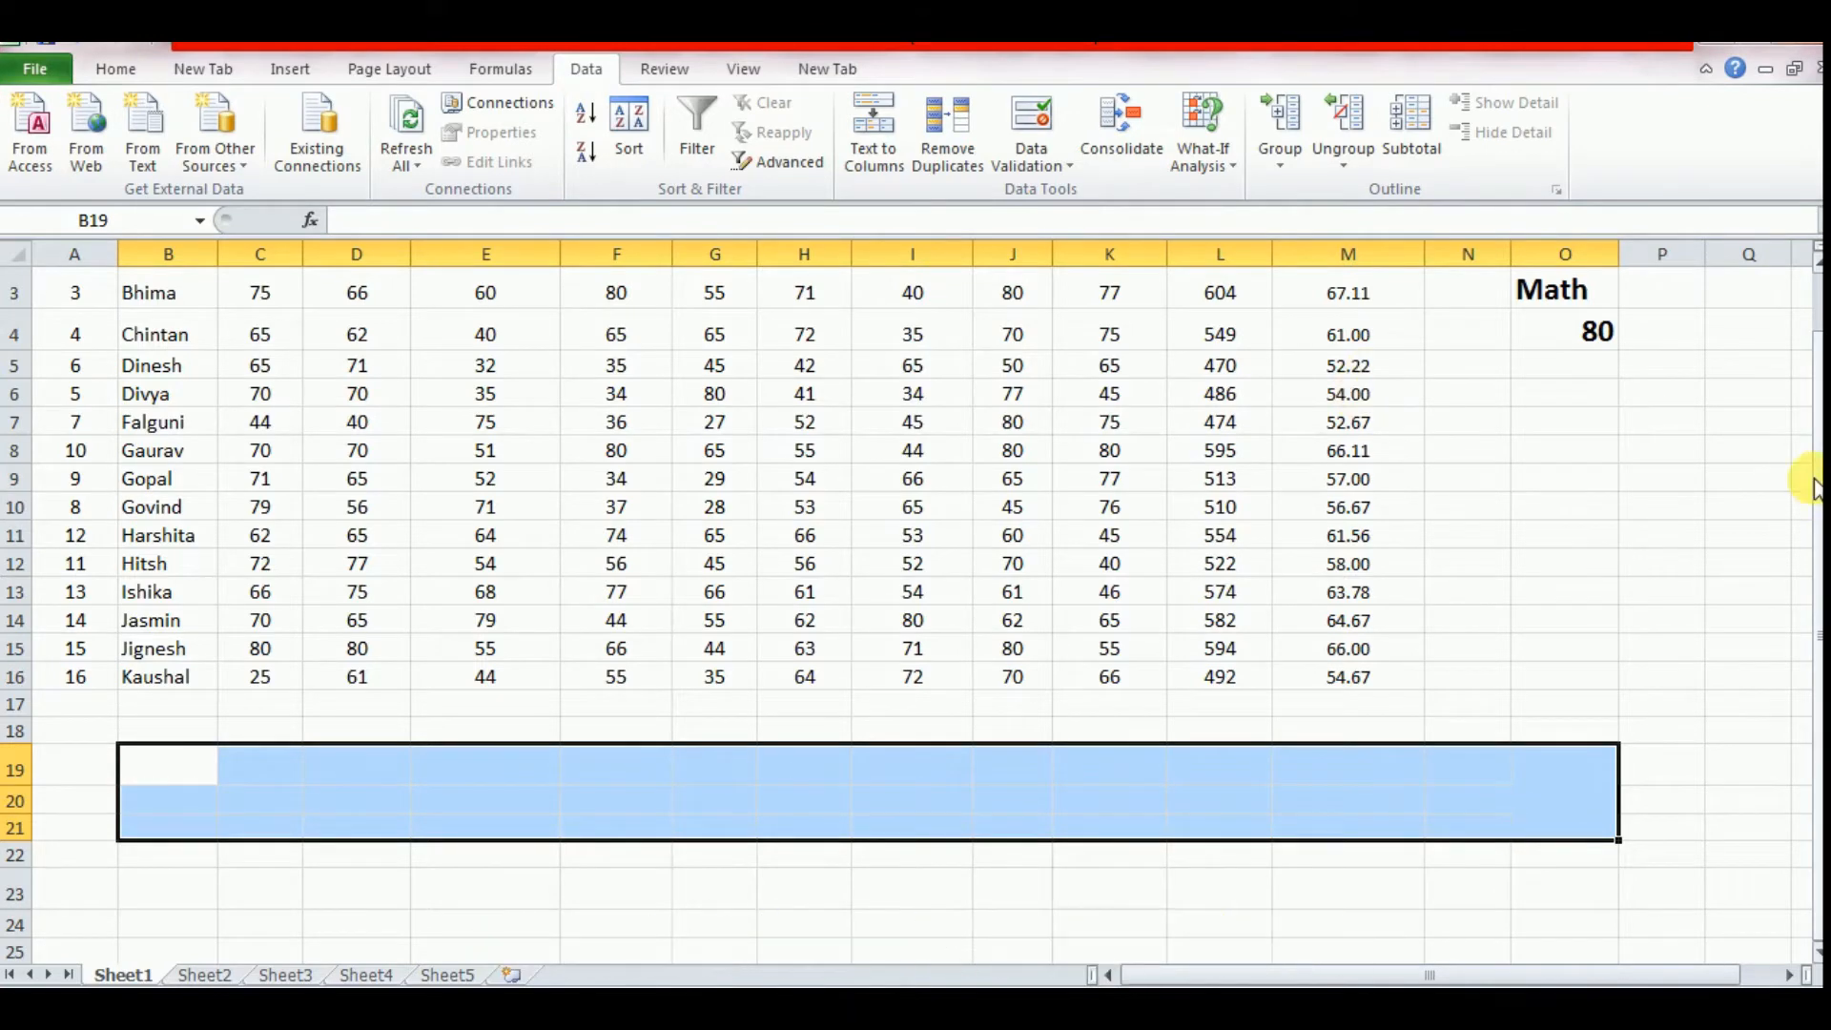
Step: Copy the Total header into cell P3 beside the Math criterion header
left_click_drag(1816, 482, 1814, 406)
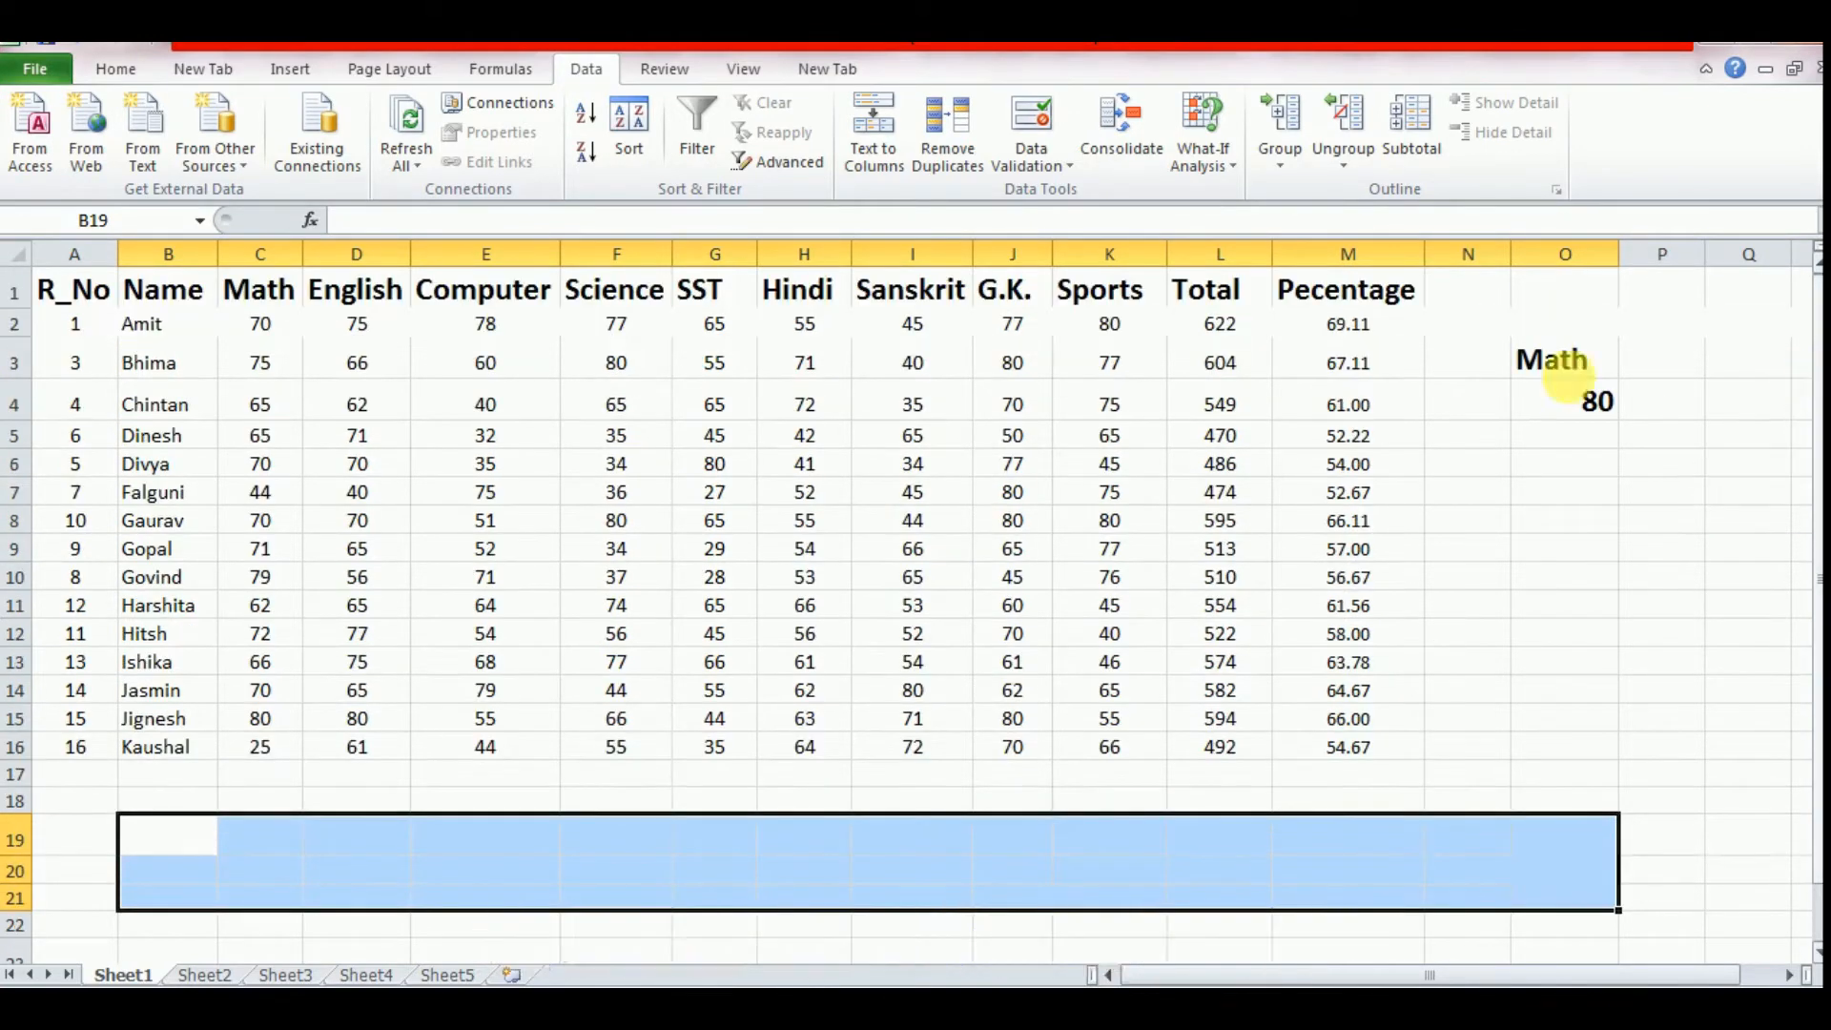
left_click(1242, 301)
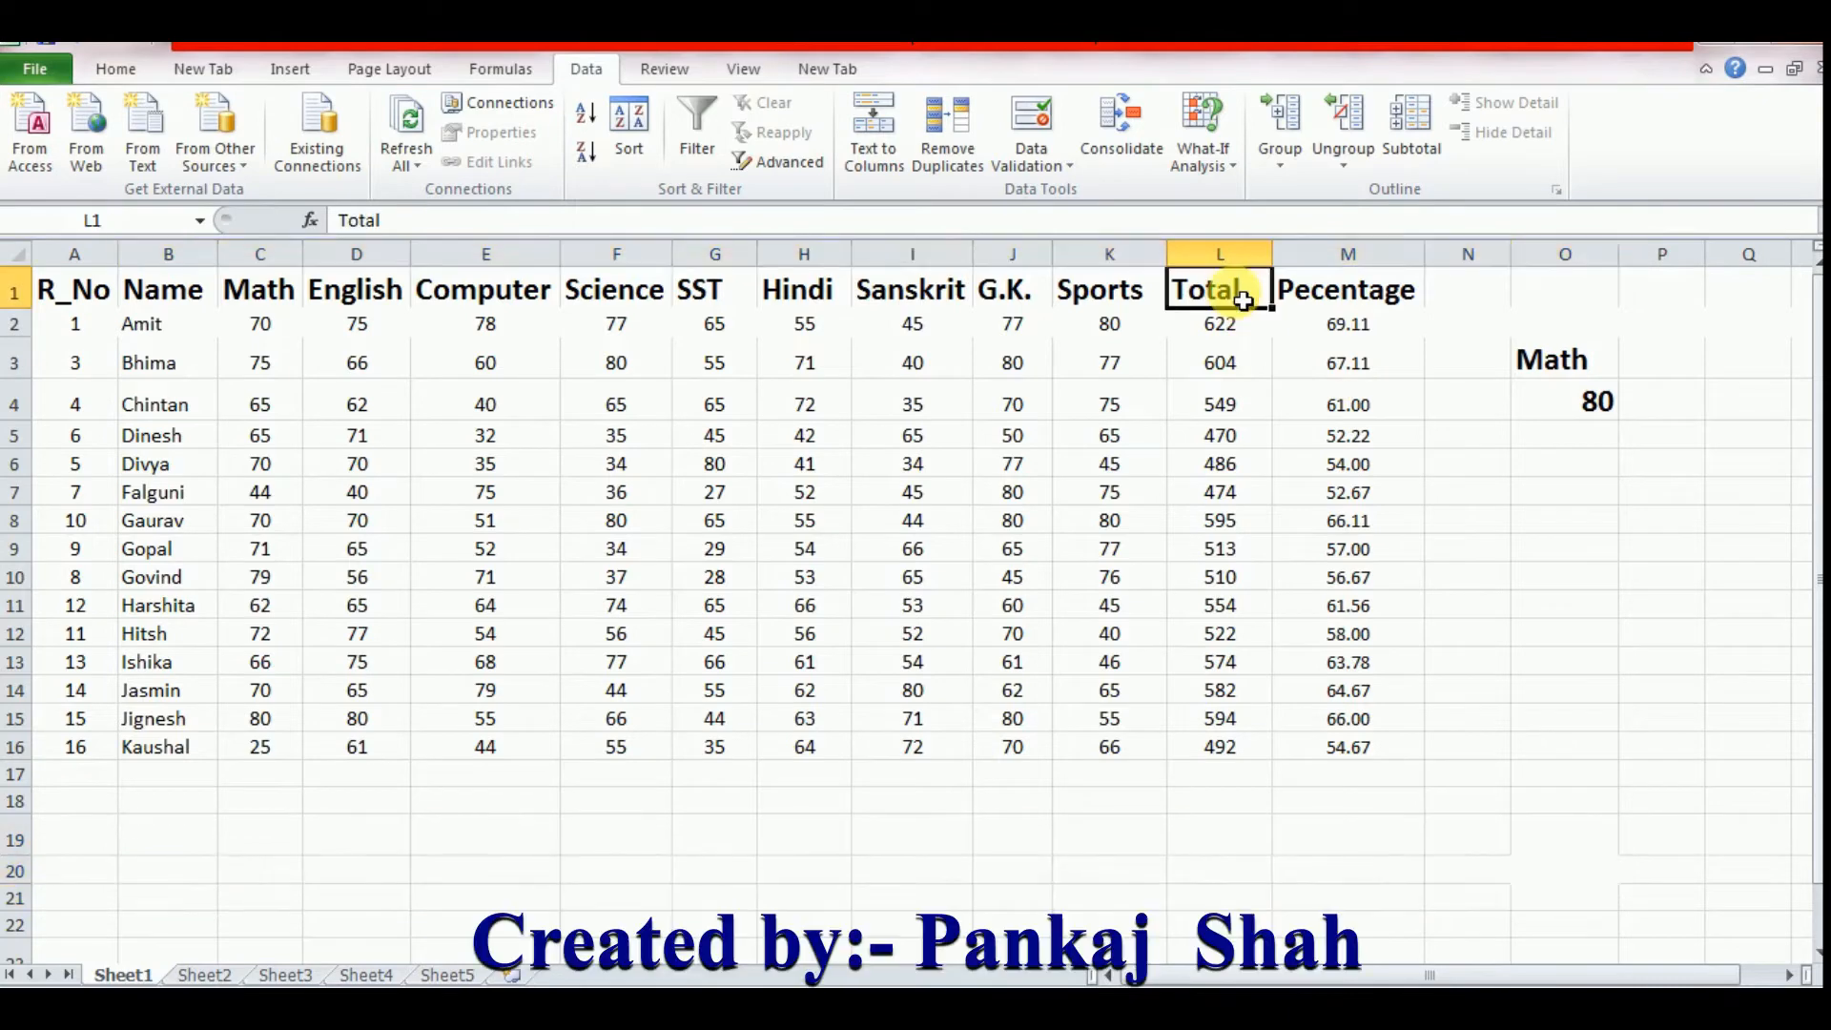
key("ctrl+c")
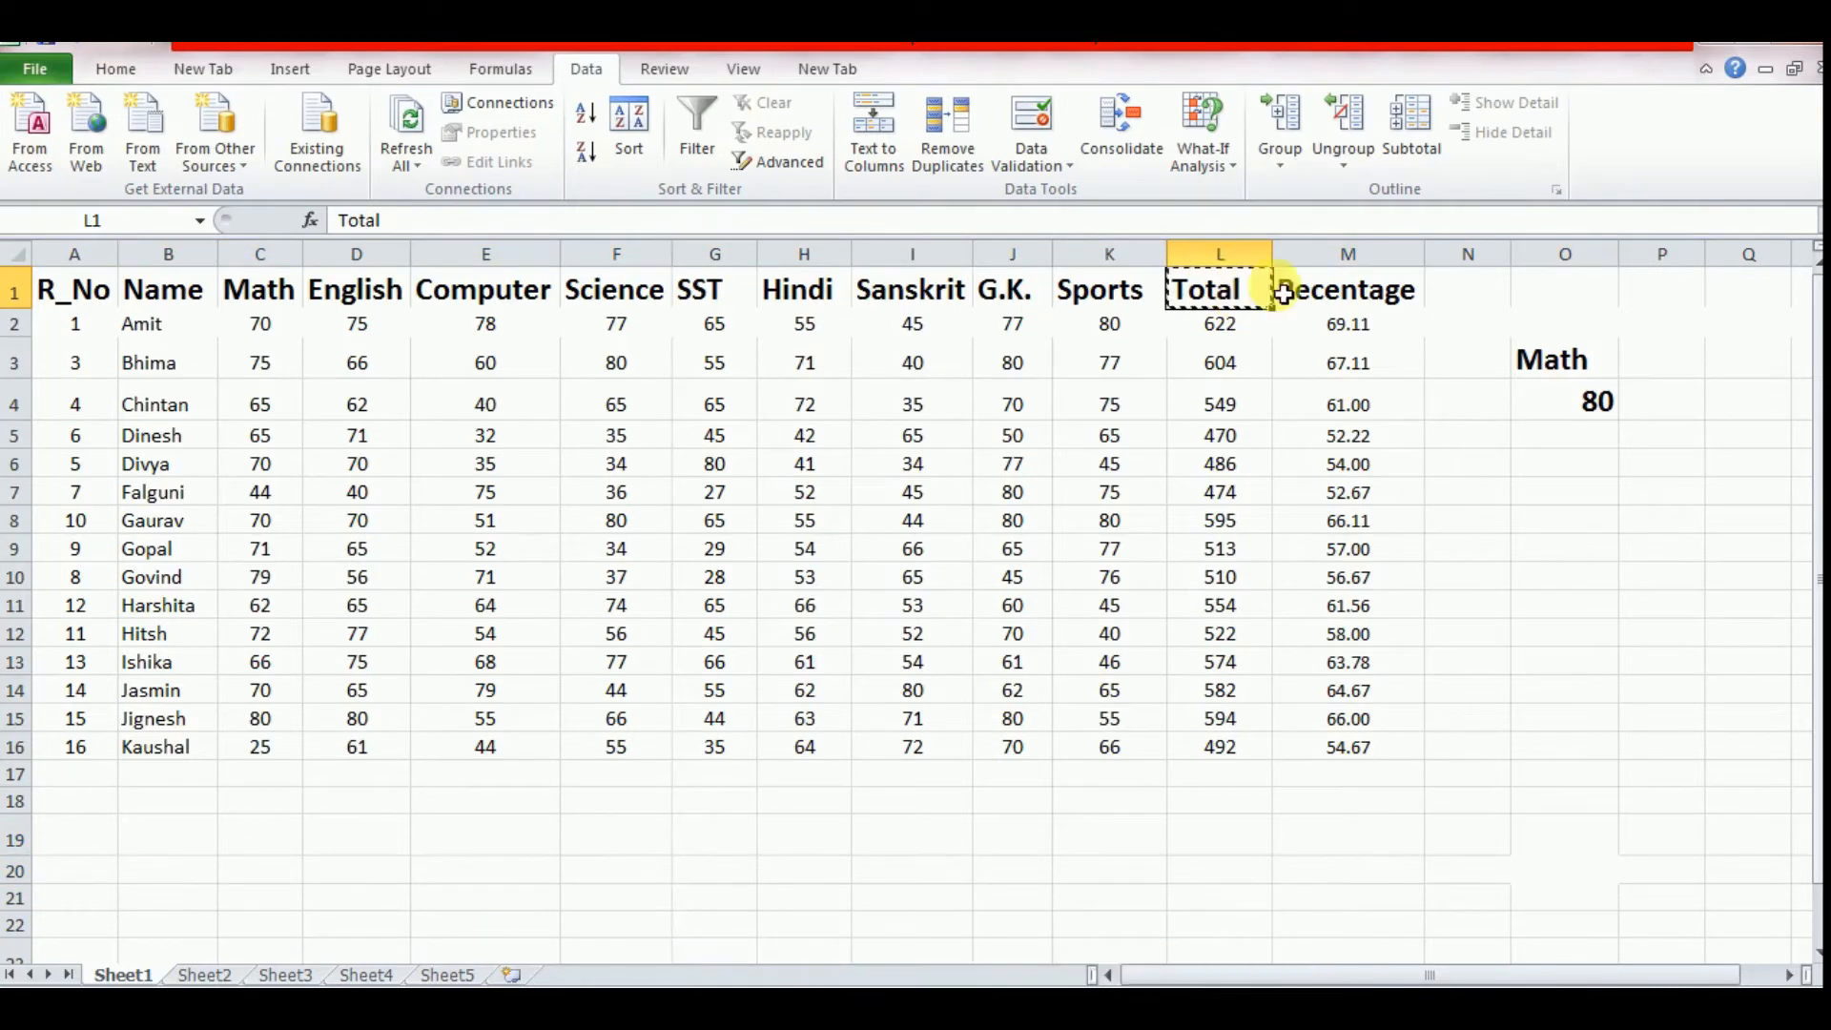
left_click(1671, 357)
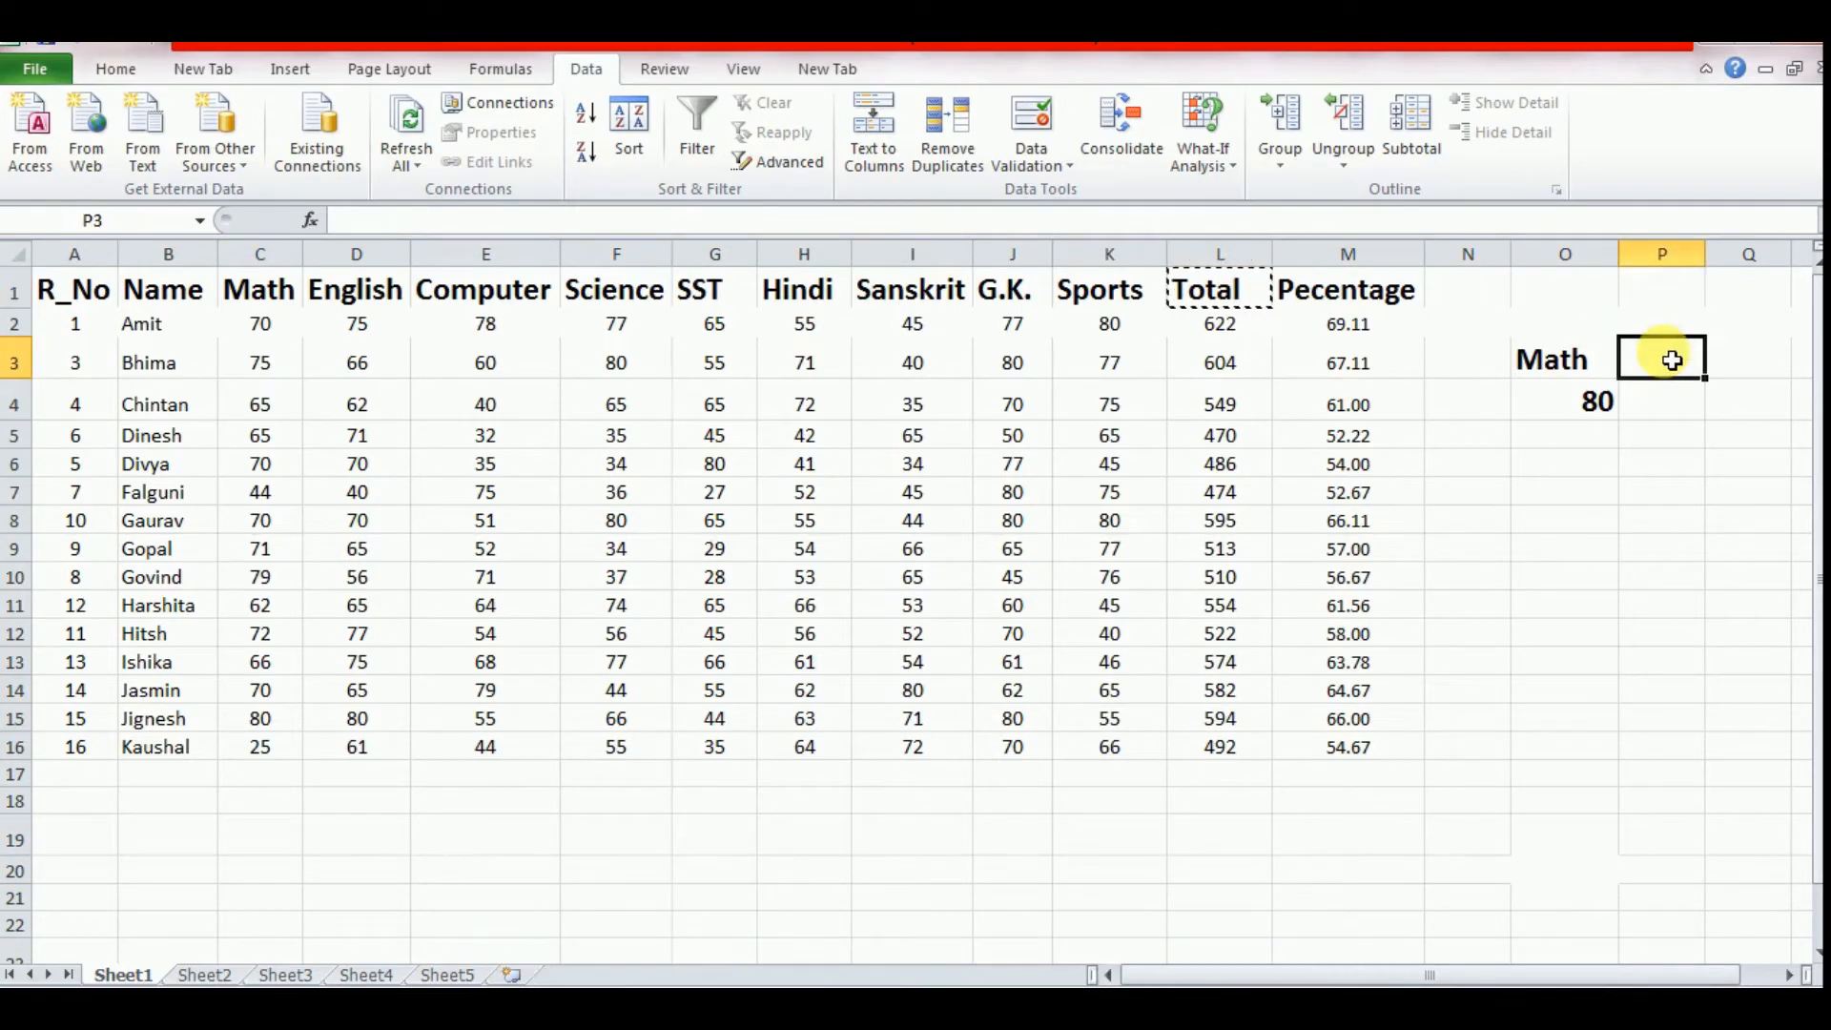
key("ctrl+v")
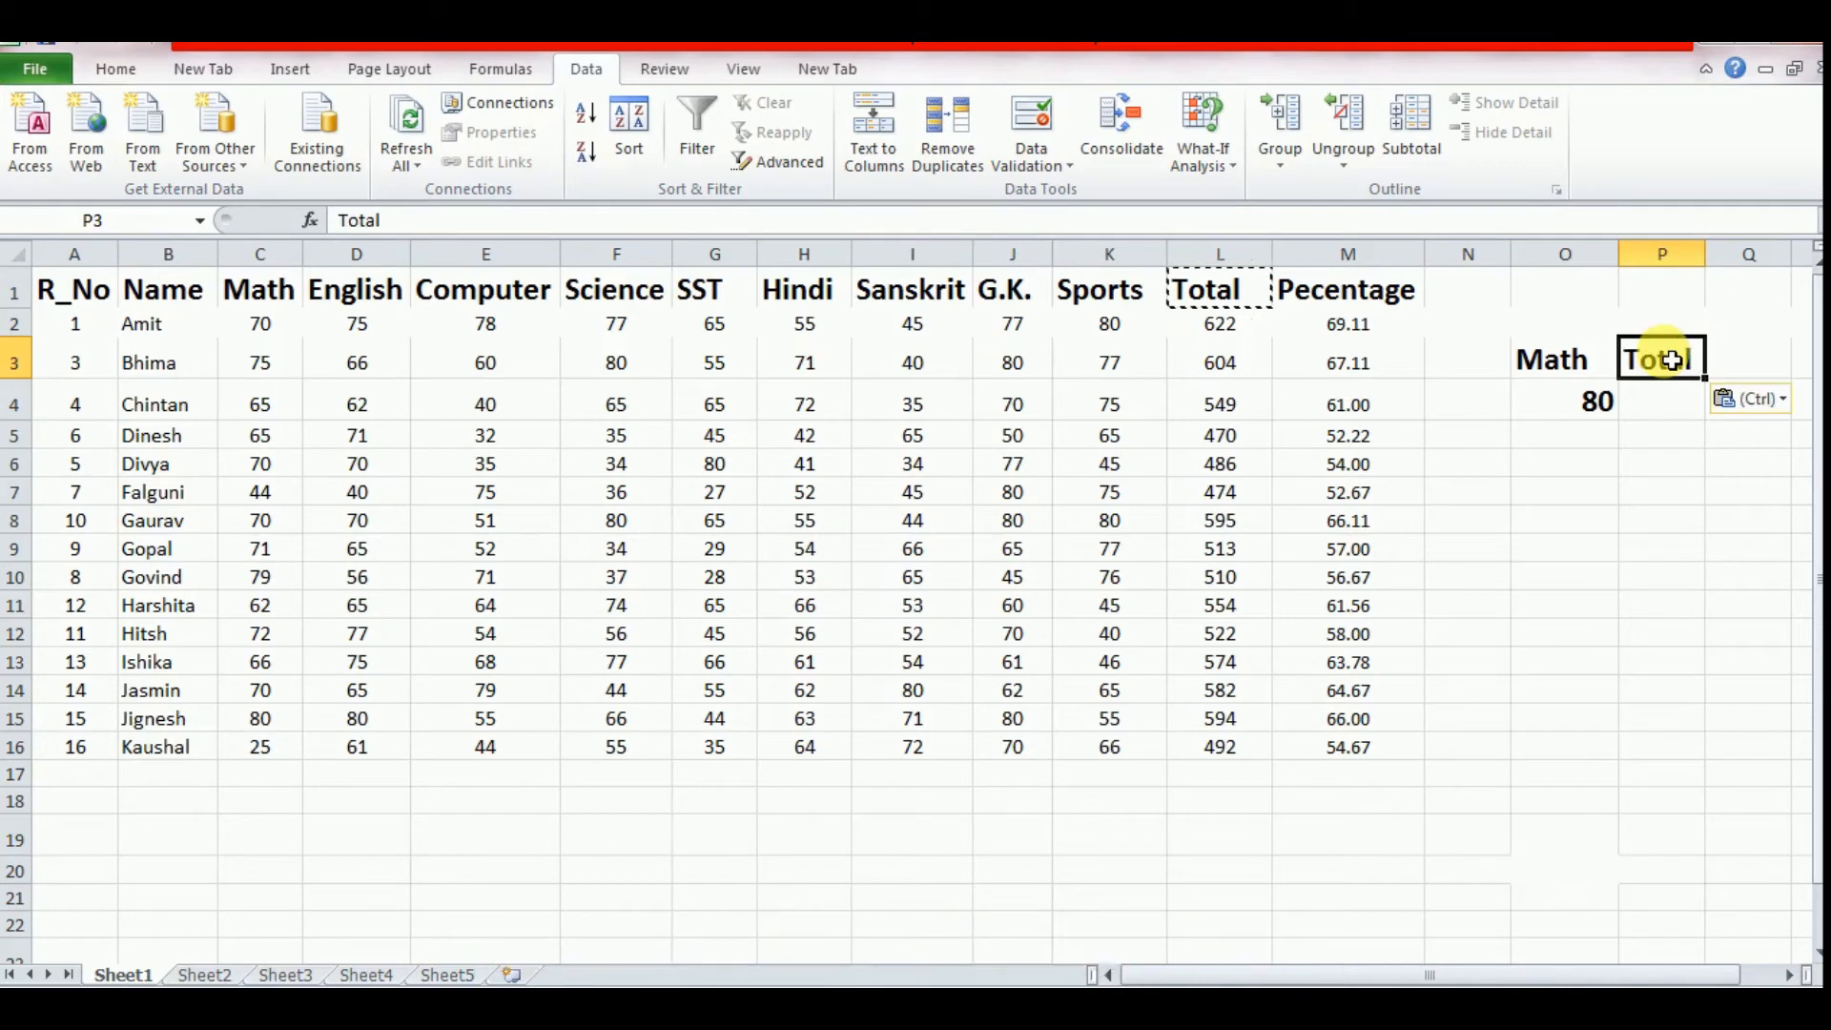
Step: Set the Math criterion in O4 to 70 and the Total criterion in P4 to >595
left_click(1599, 417)
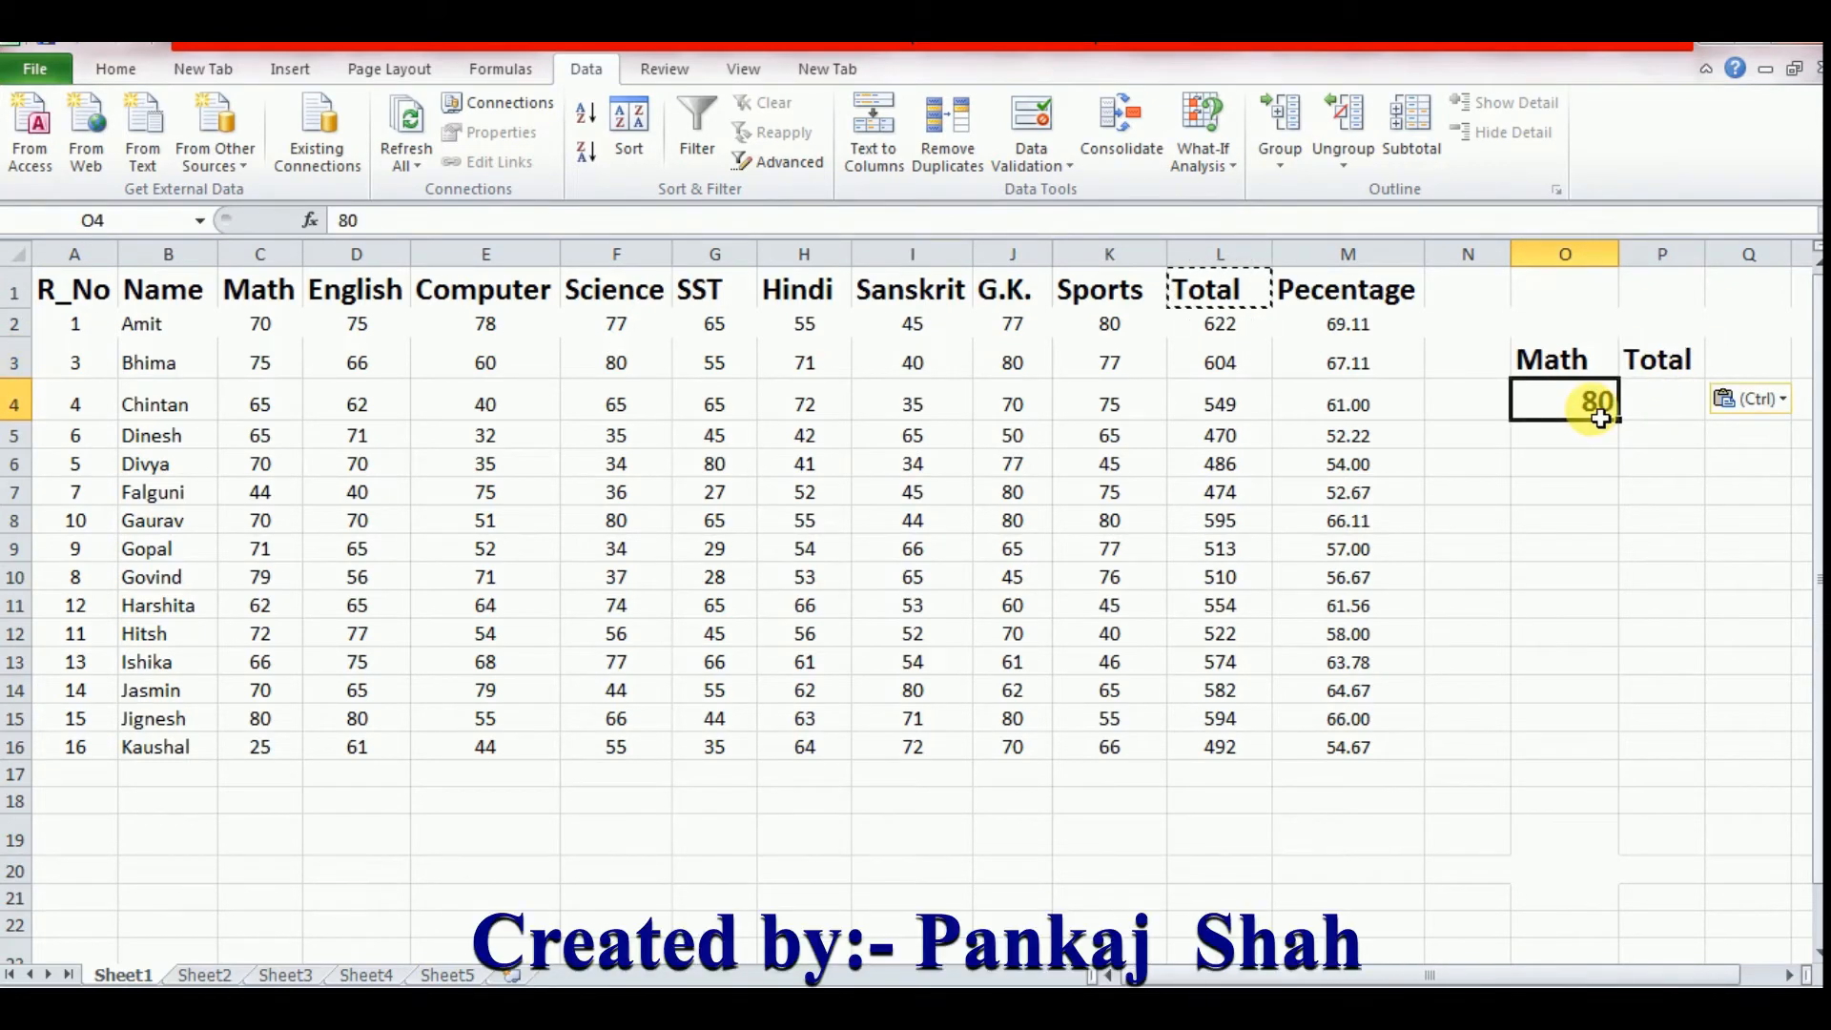
key("Escape")
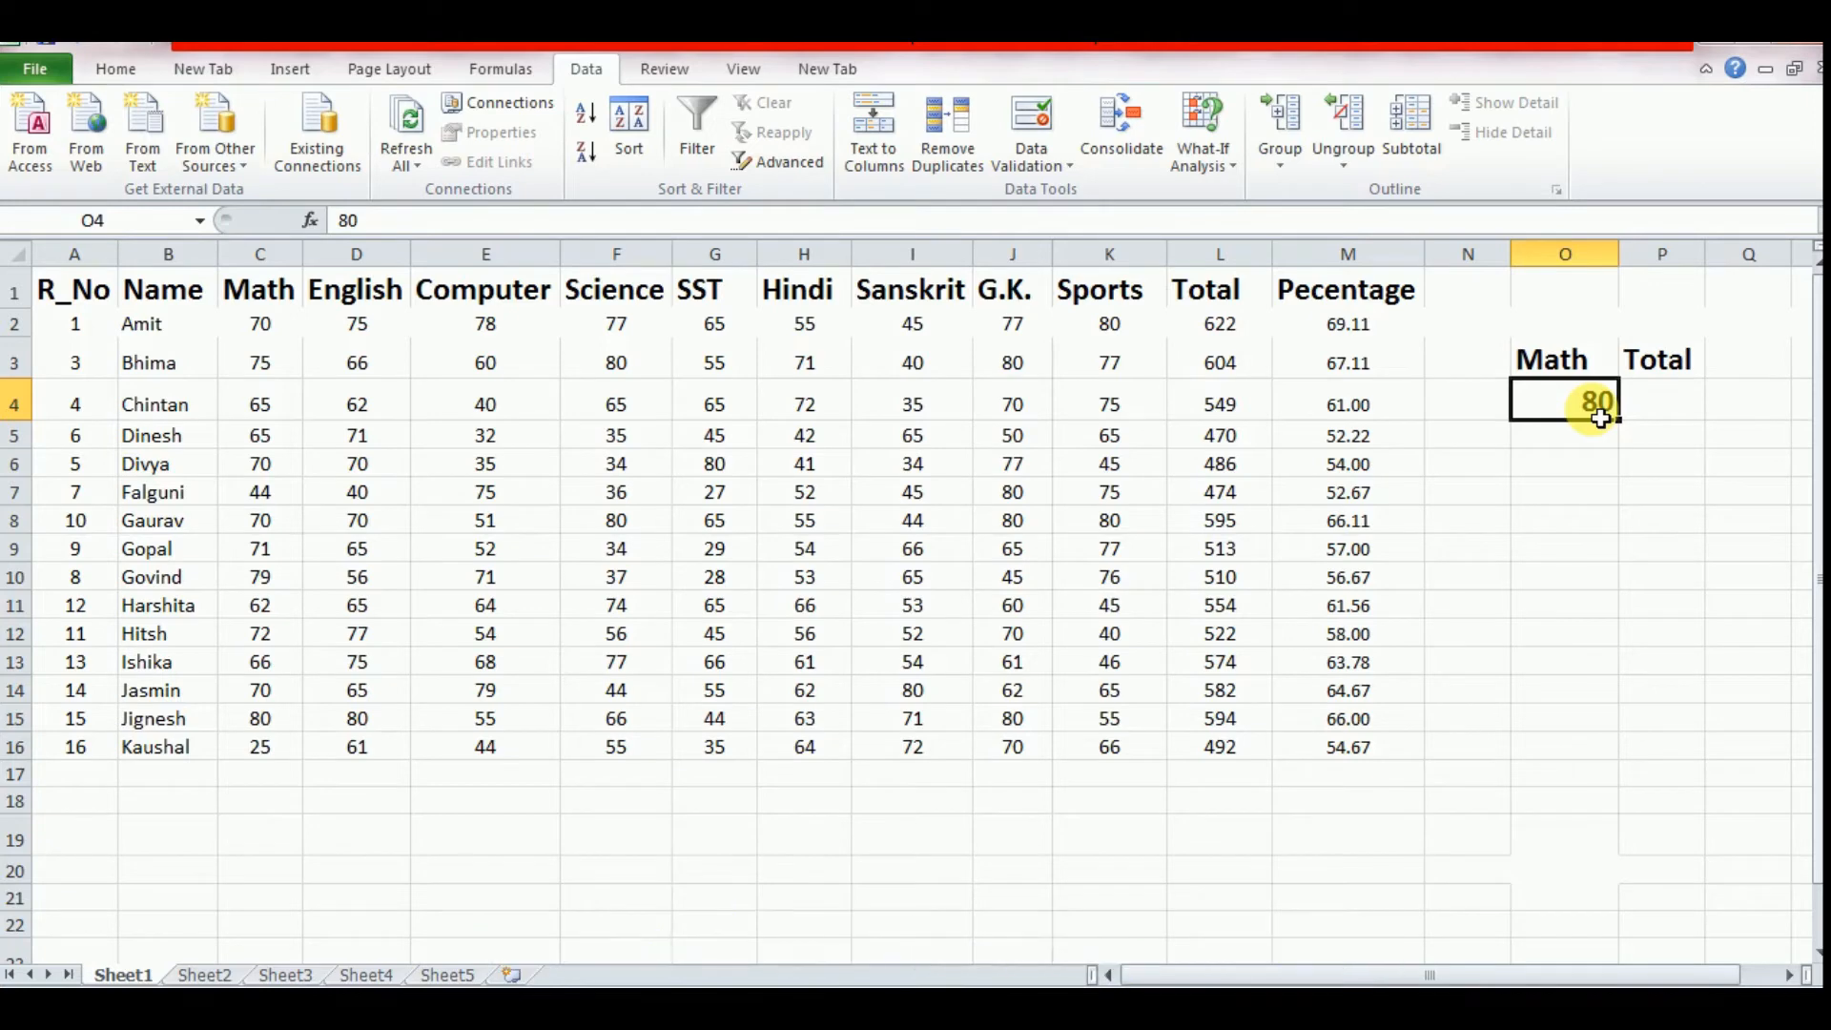
type("70")
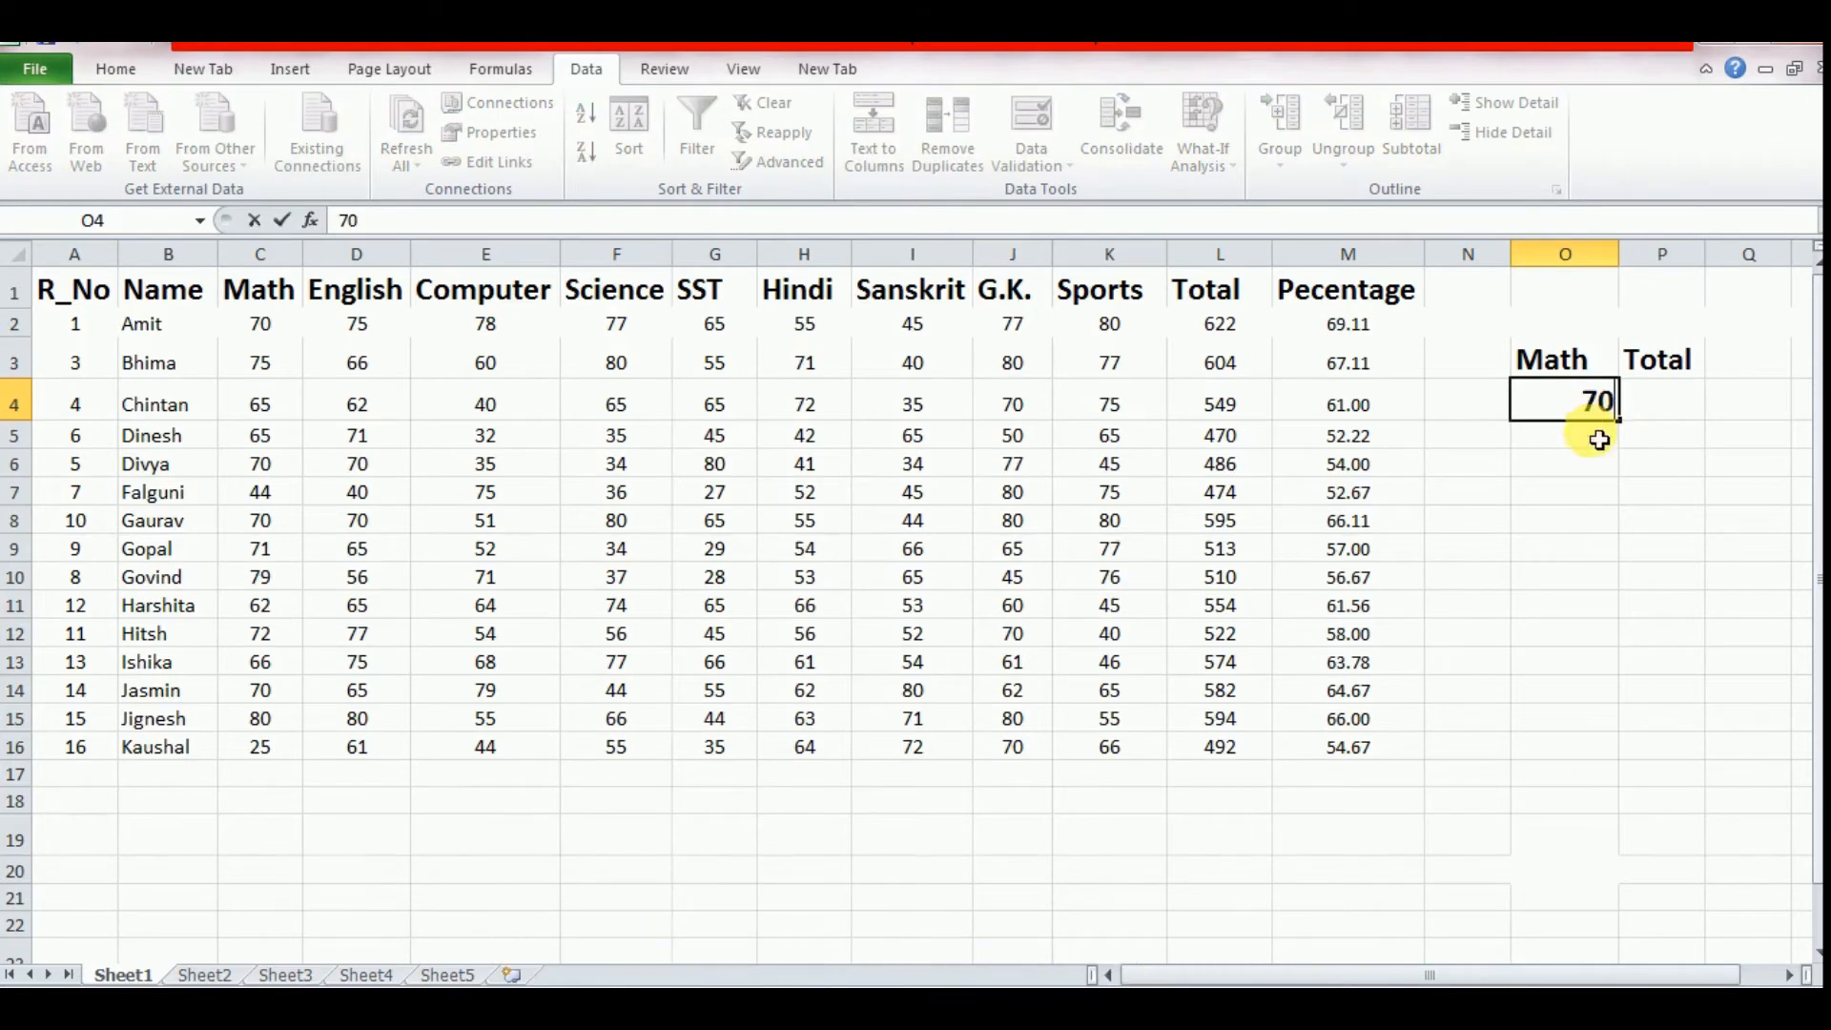
key("Return")
left_click(1666, 417)
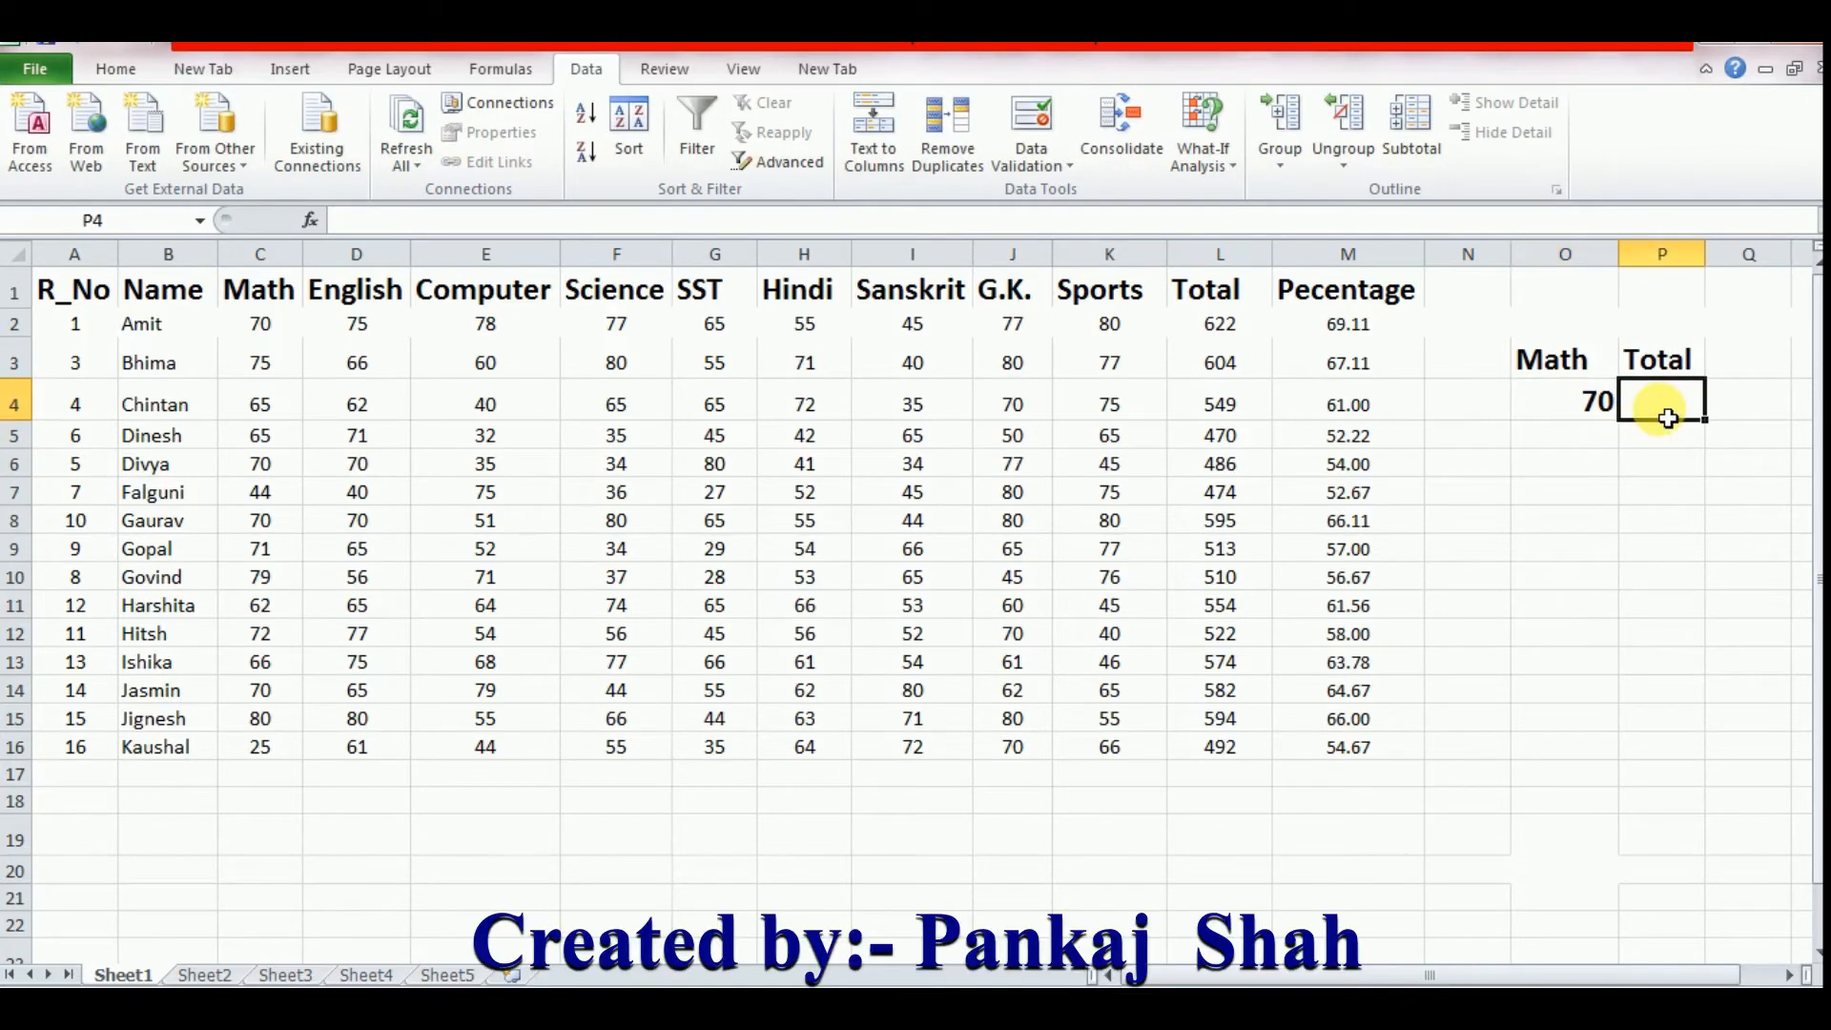
type(">")
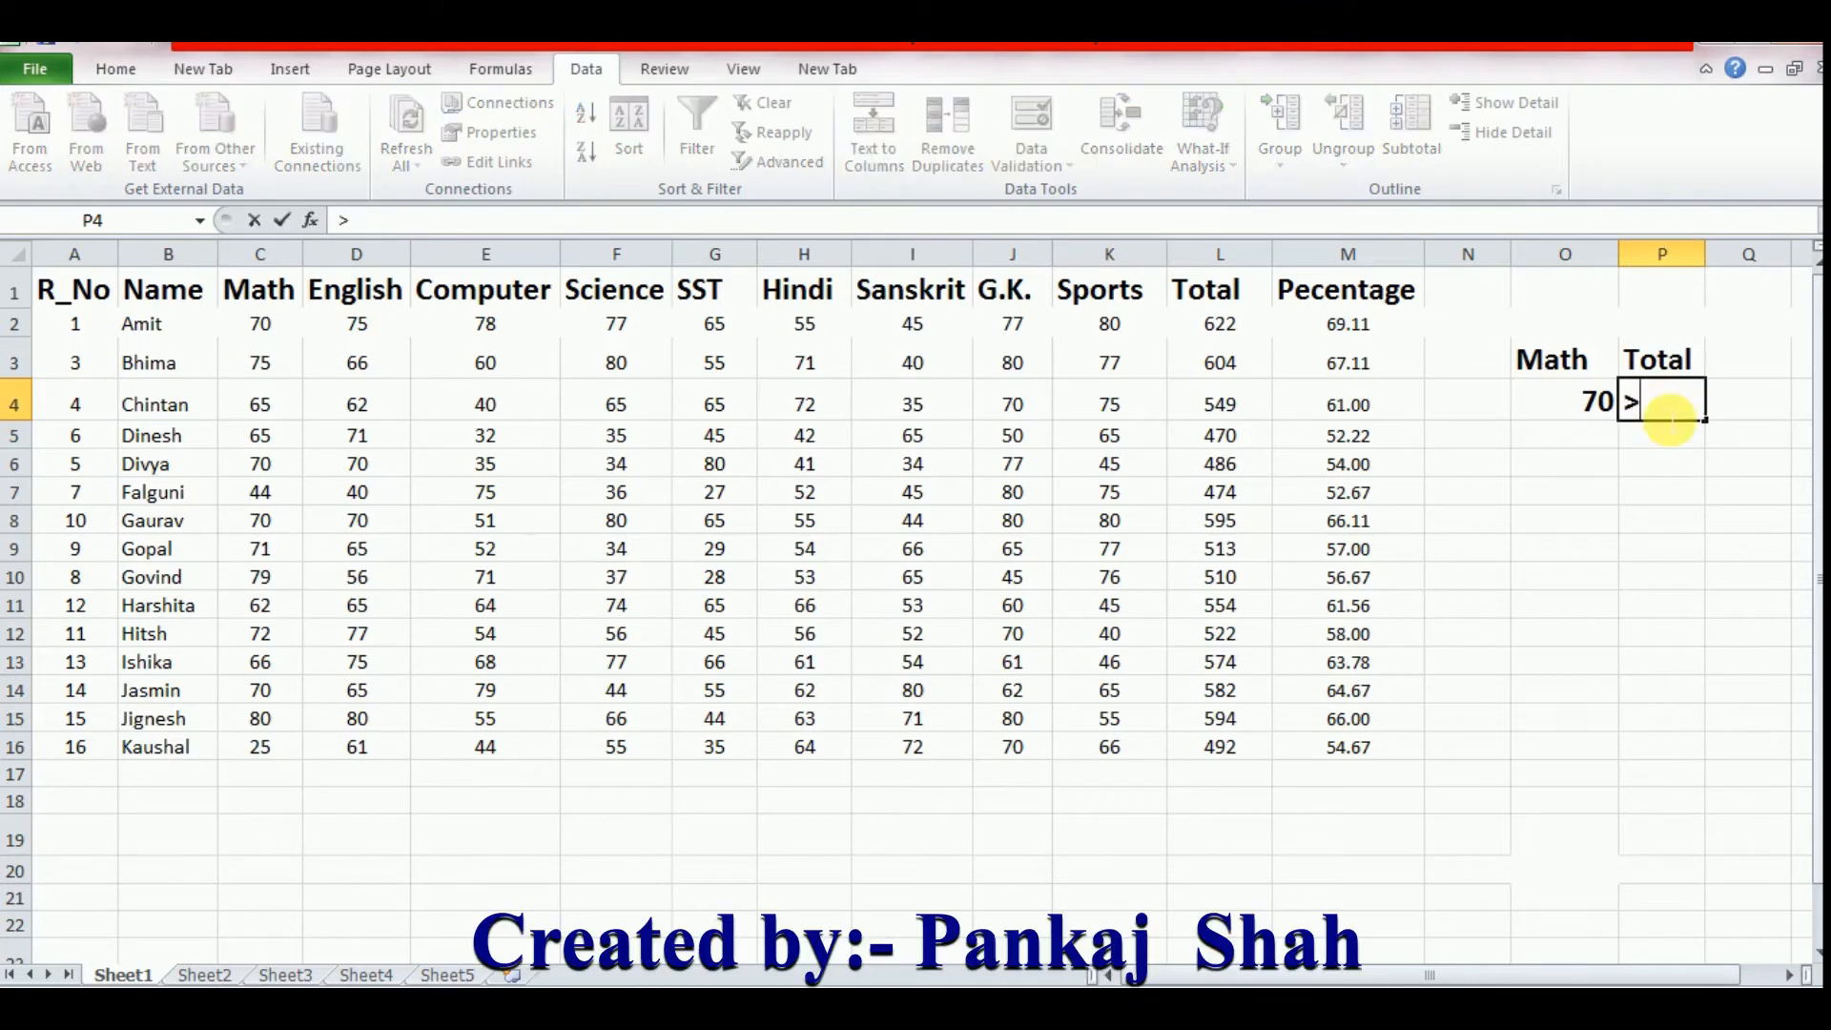
type("595")
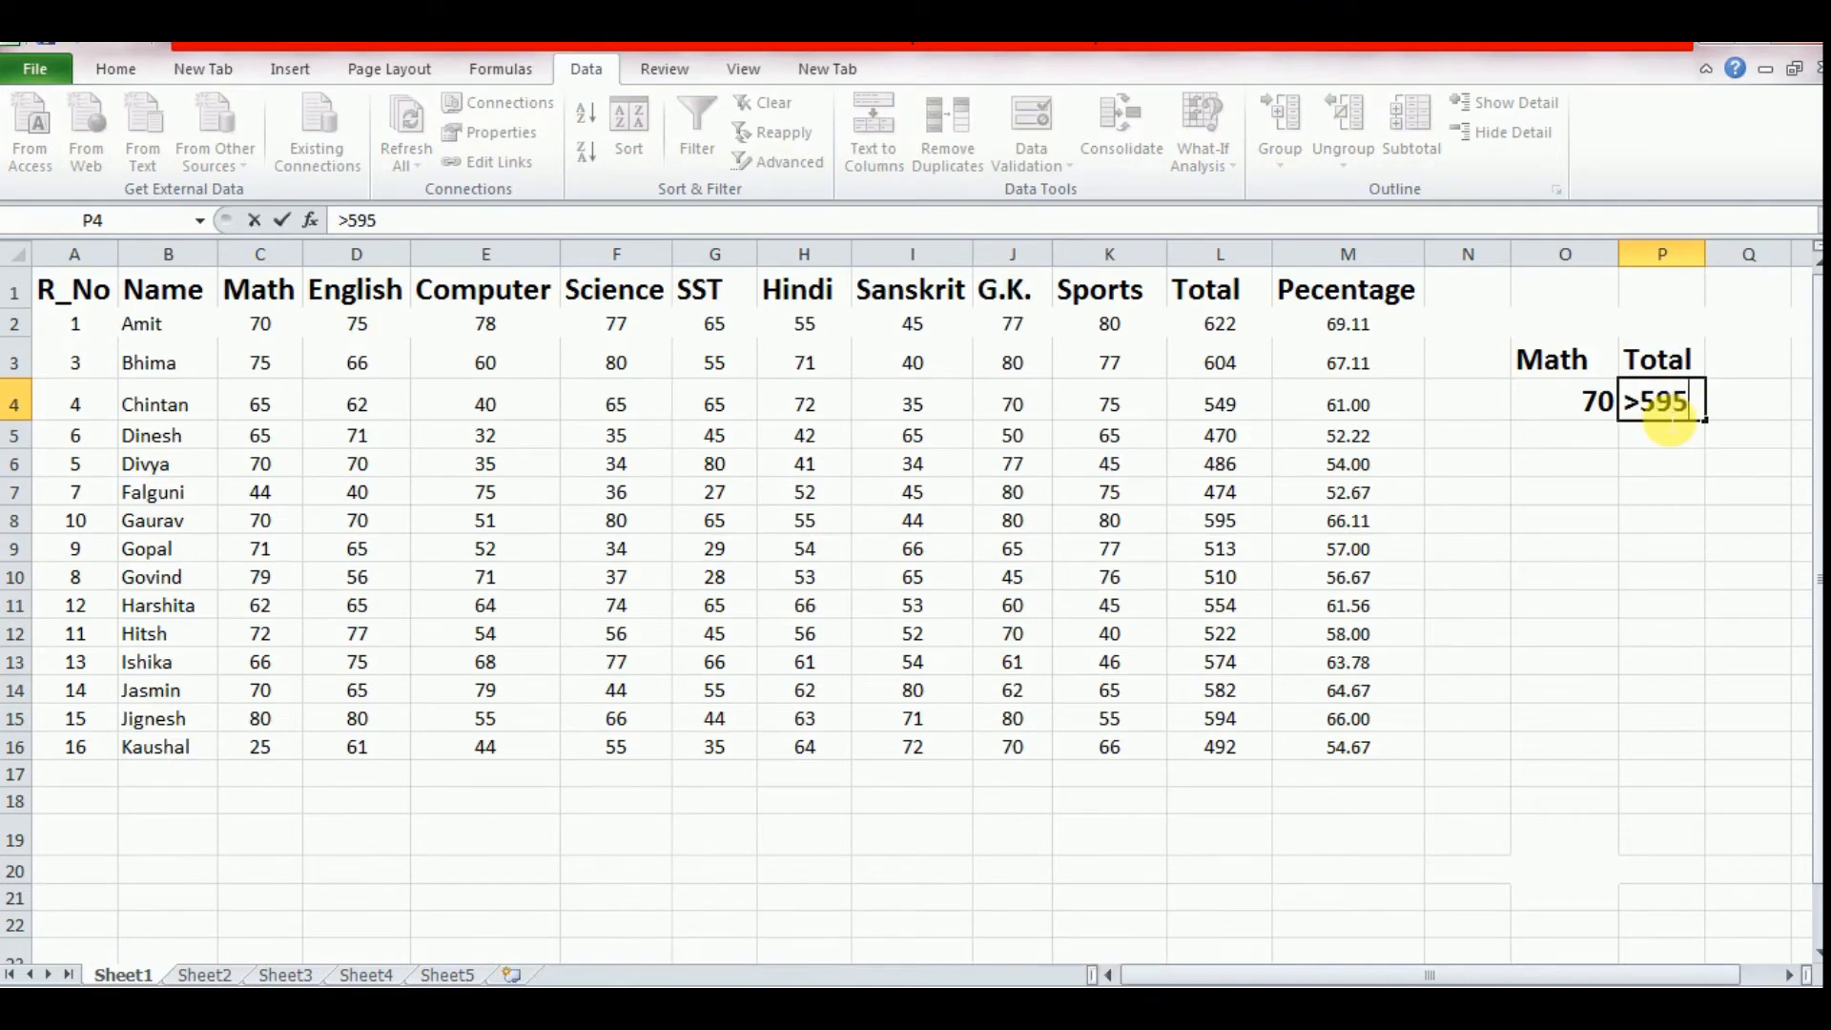
key("Return")
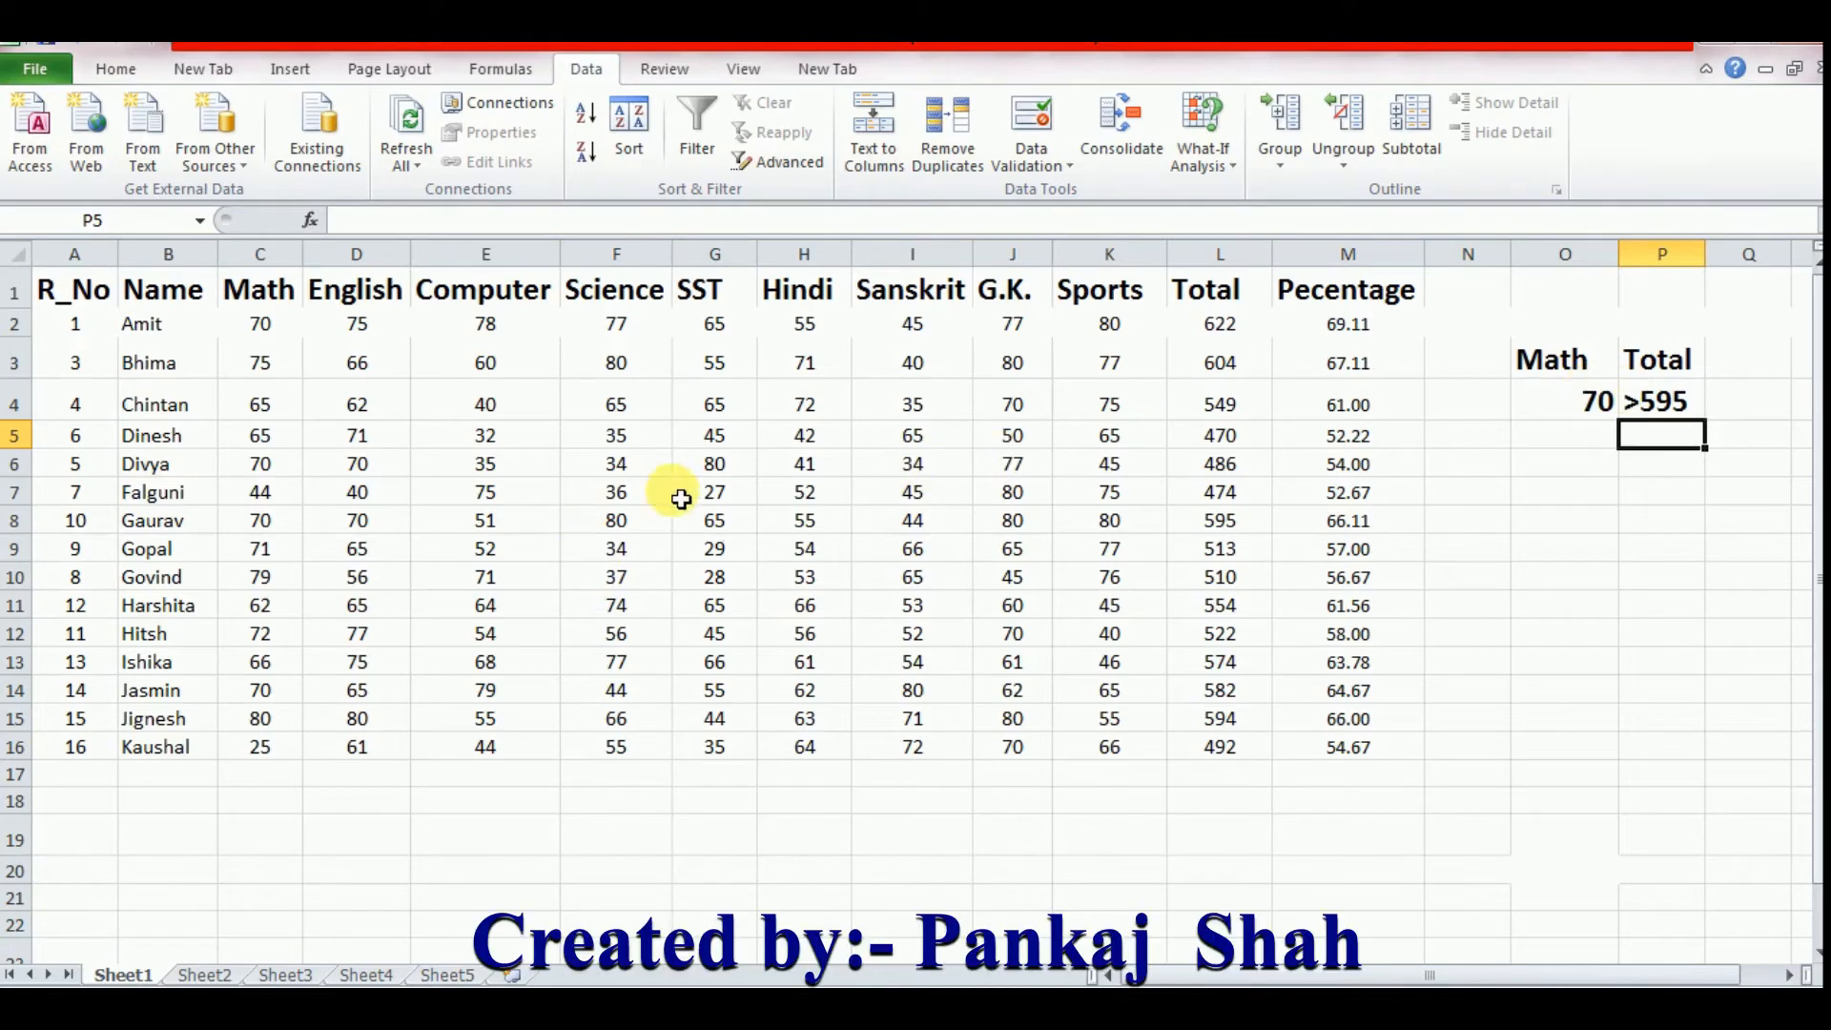
Step: Start an advanced filter on the marks table A1:M16 with its results copied to another location
left_click(631, 496)
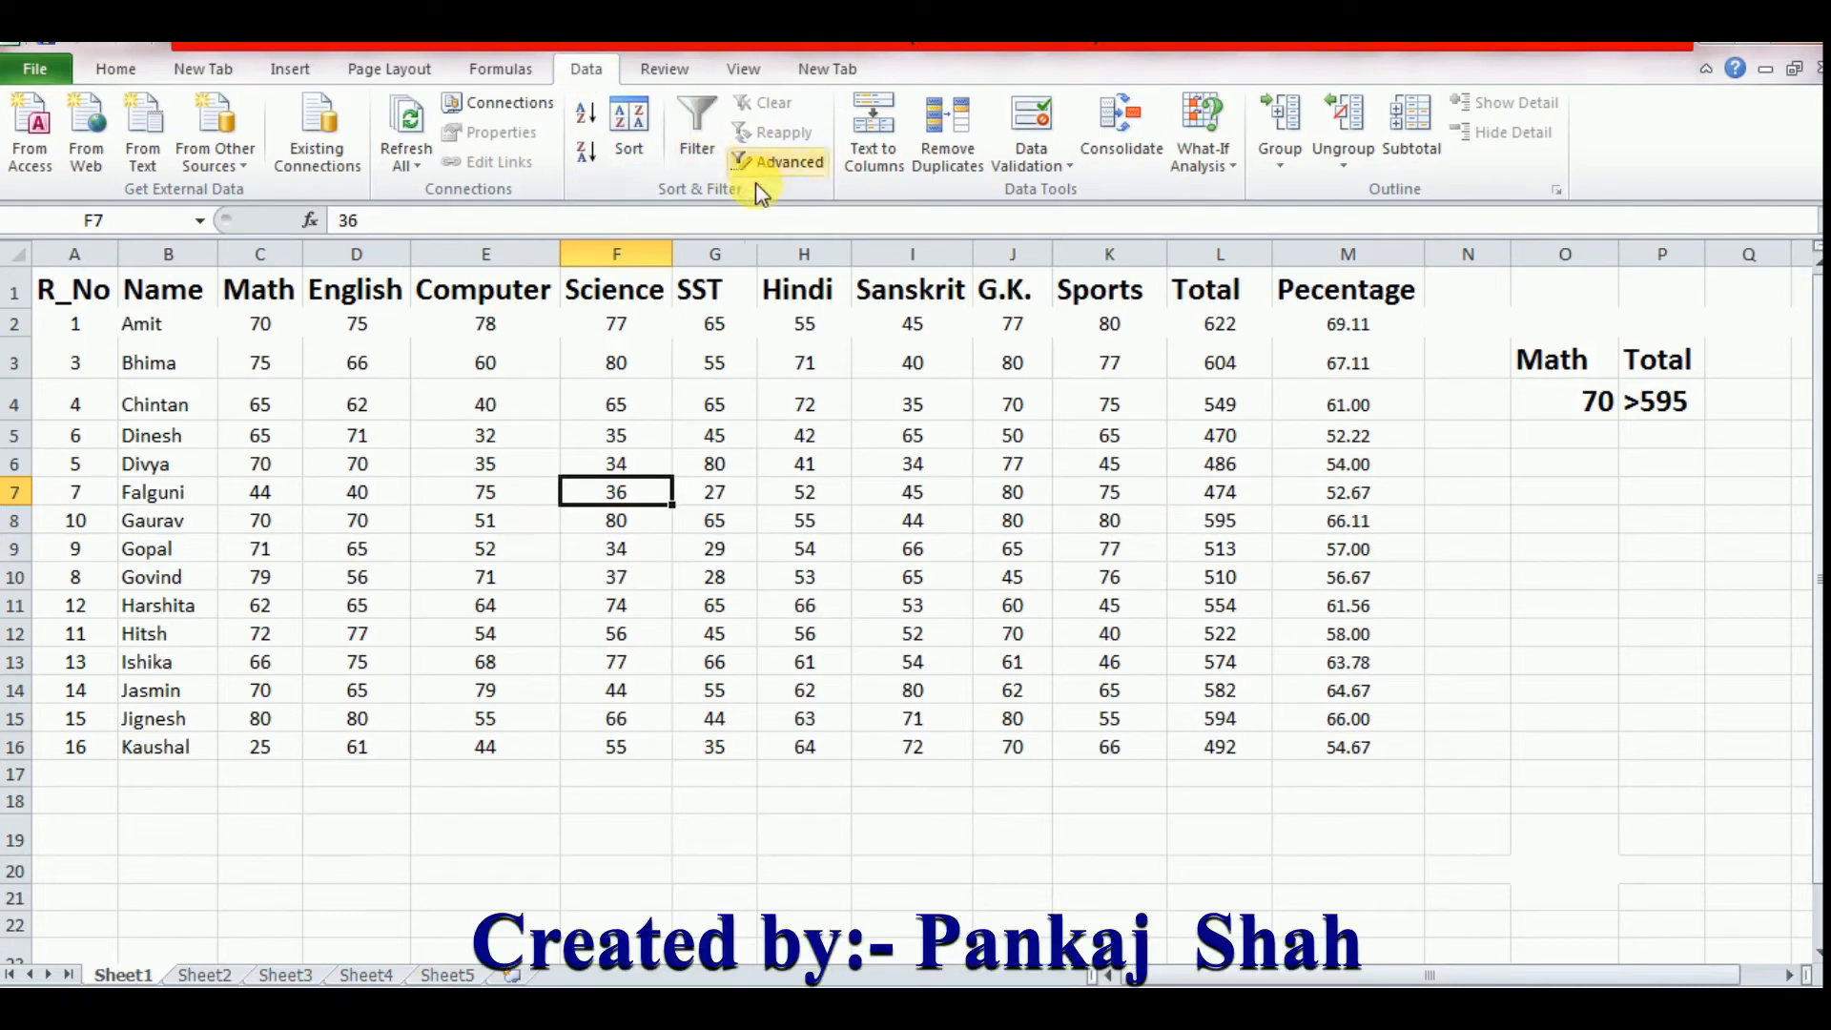
left_click(781, 162)
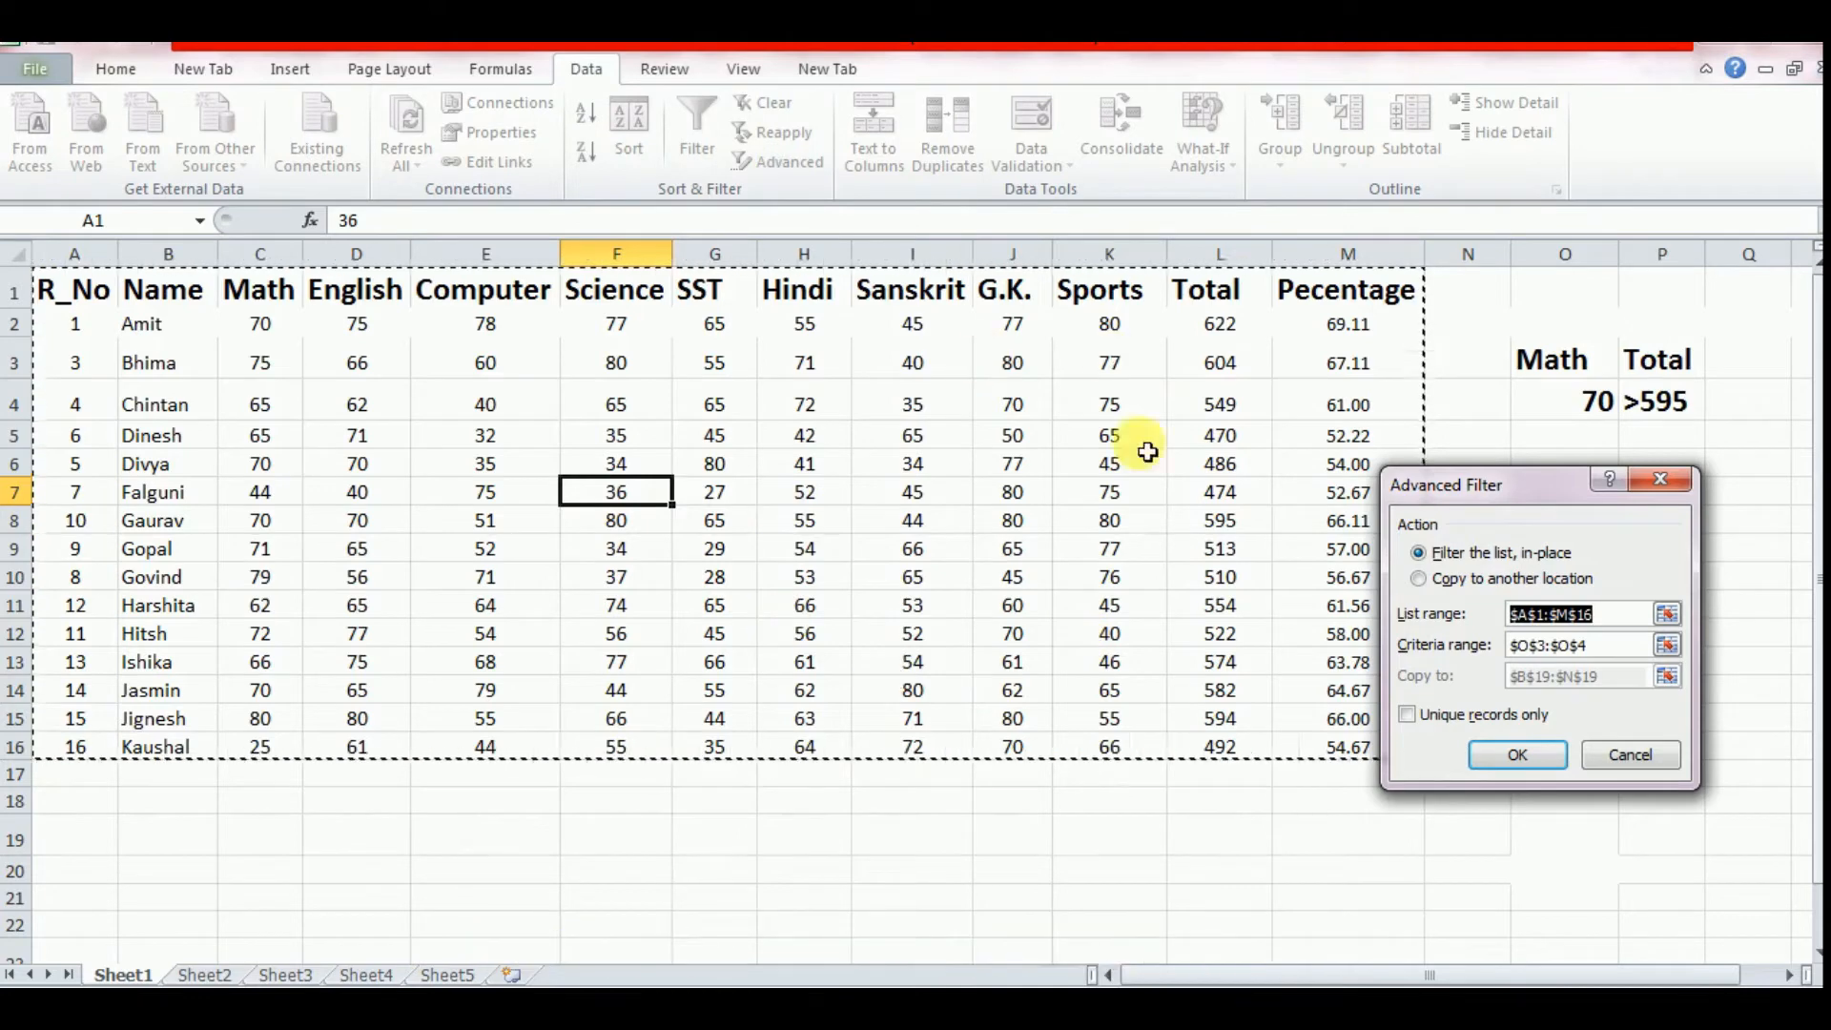
left_click(1445, 579)
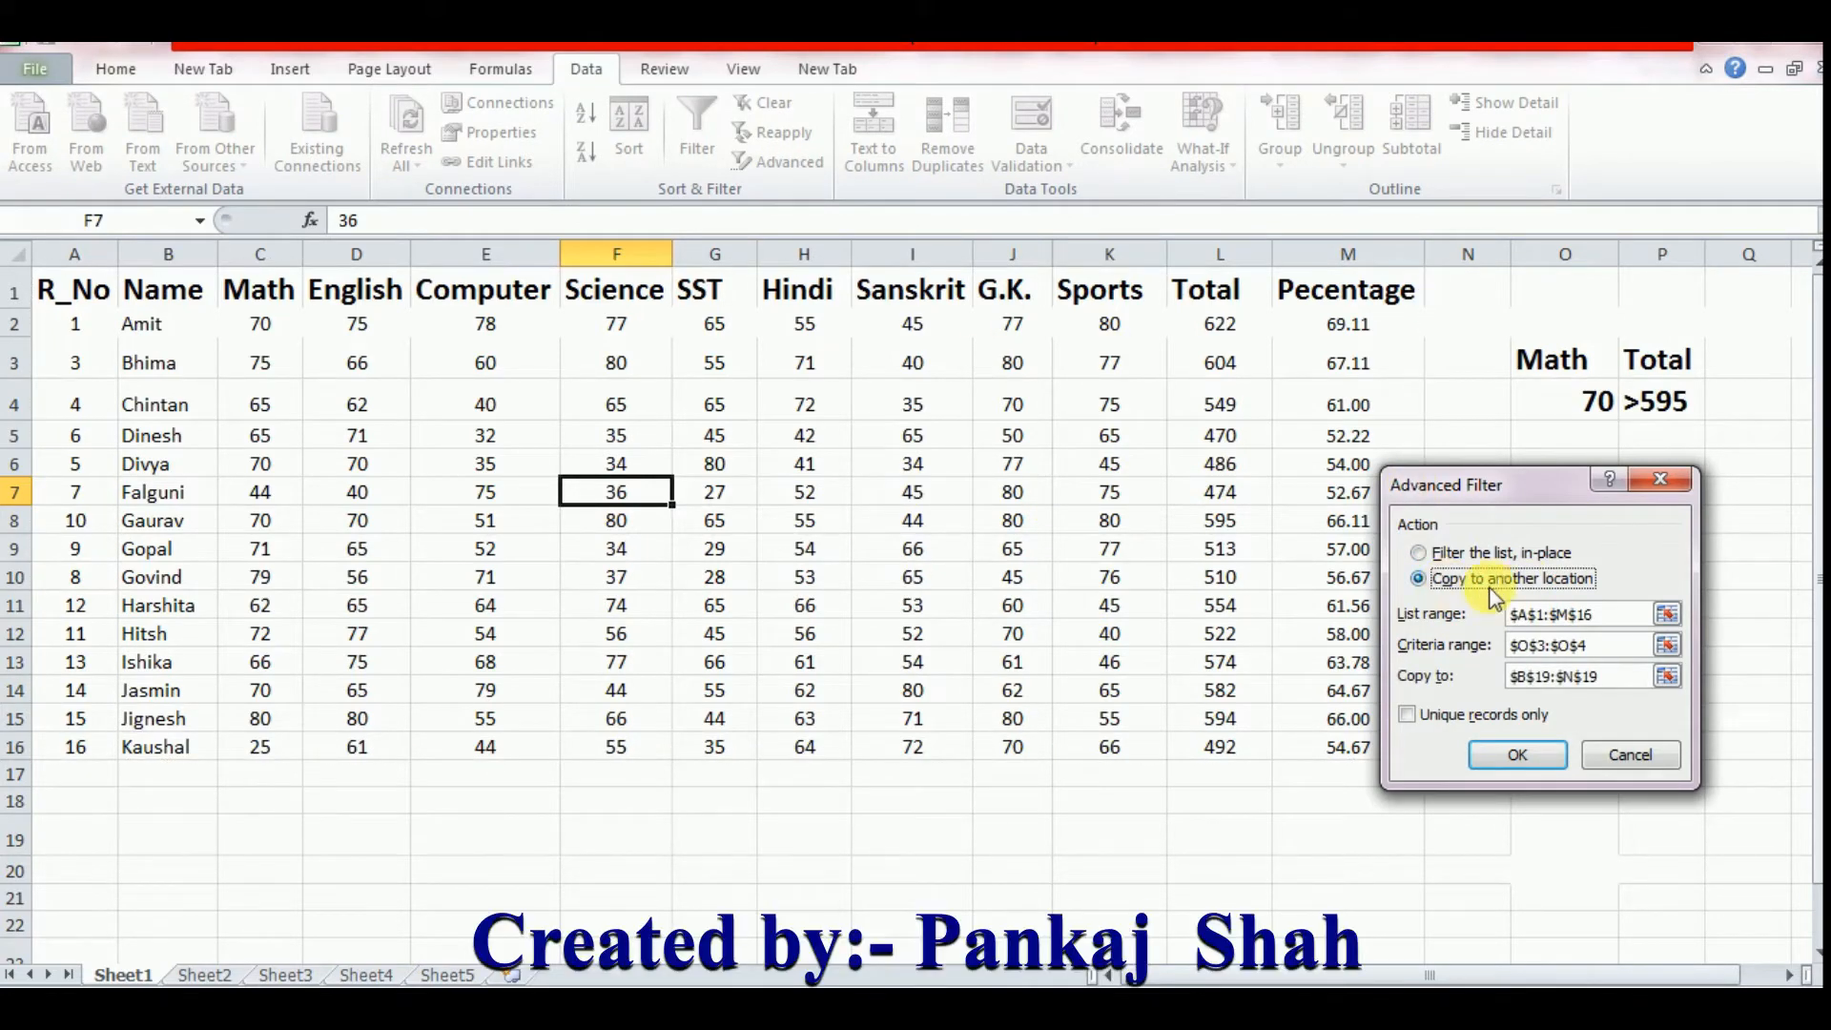
left_click(1616, 615)
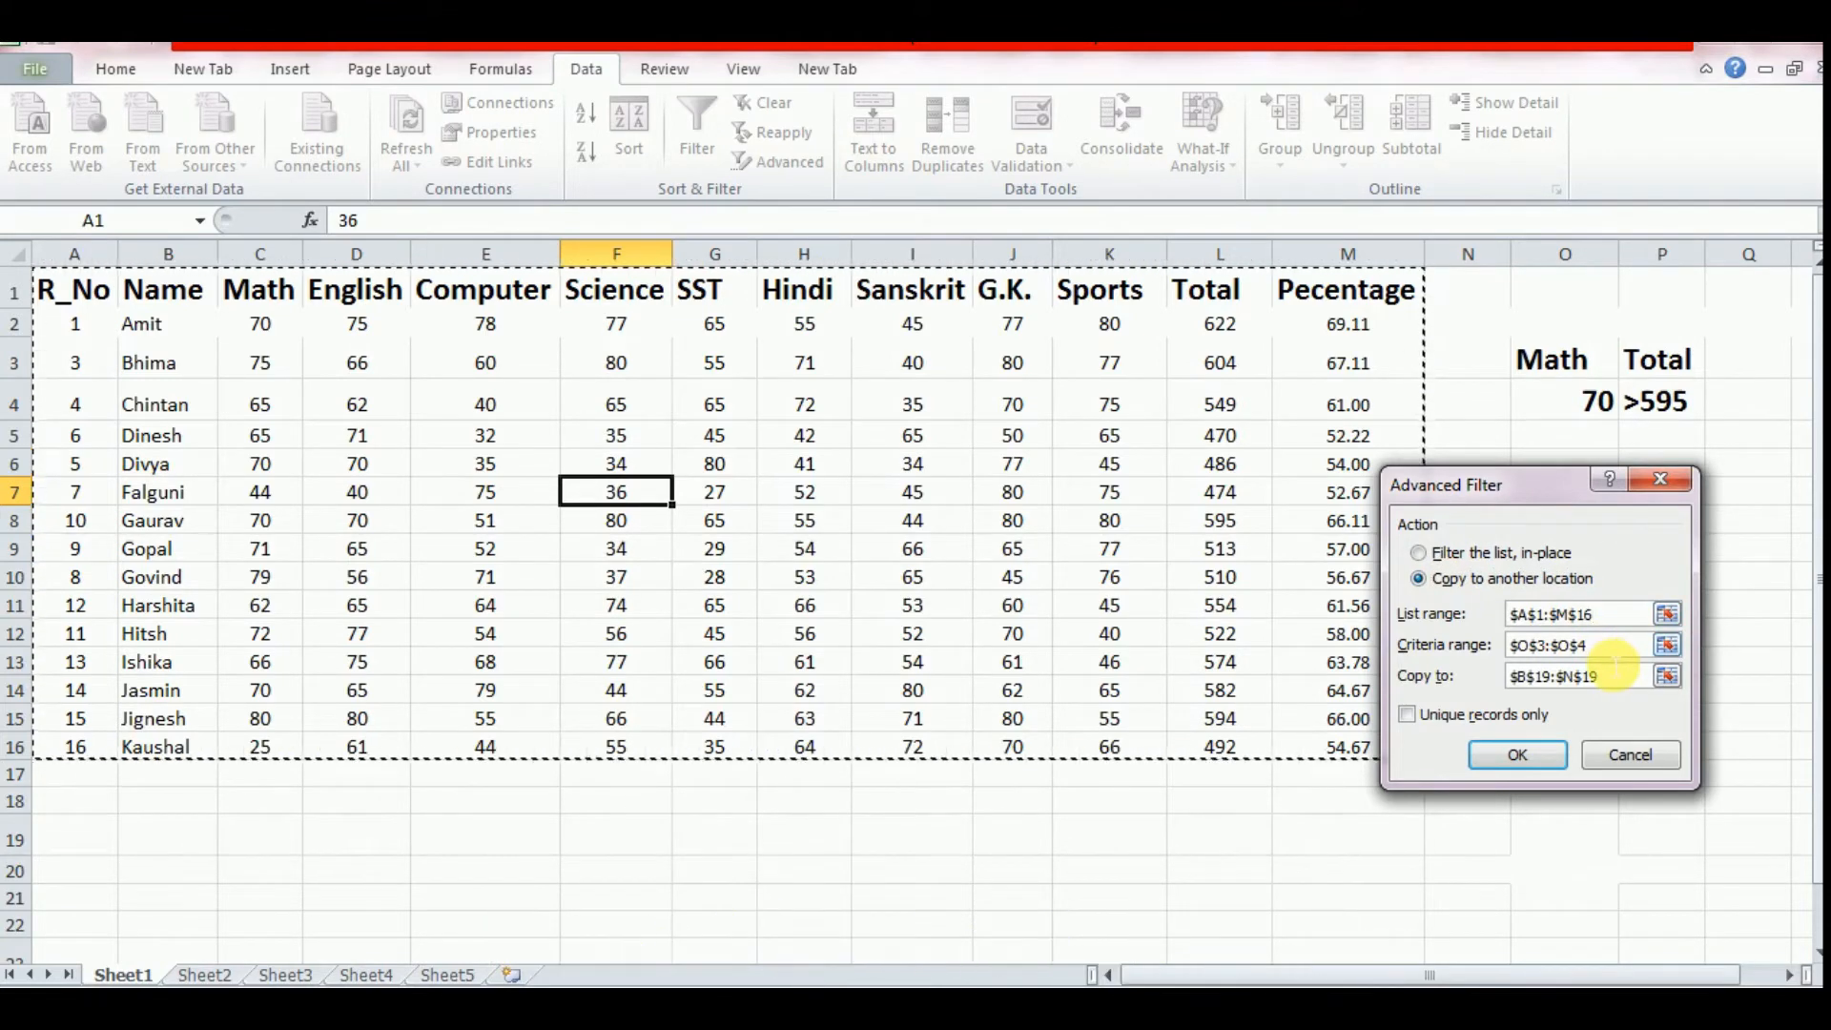
Step: Replace the advanced filter's criteria range with the Math and Total criteria cells O3:P4
left_click(1615, 658)
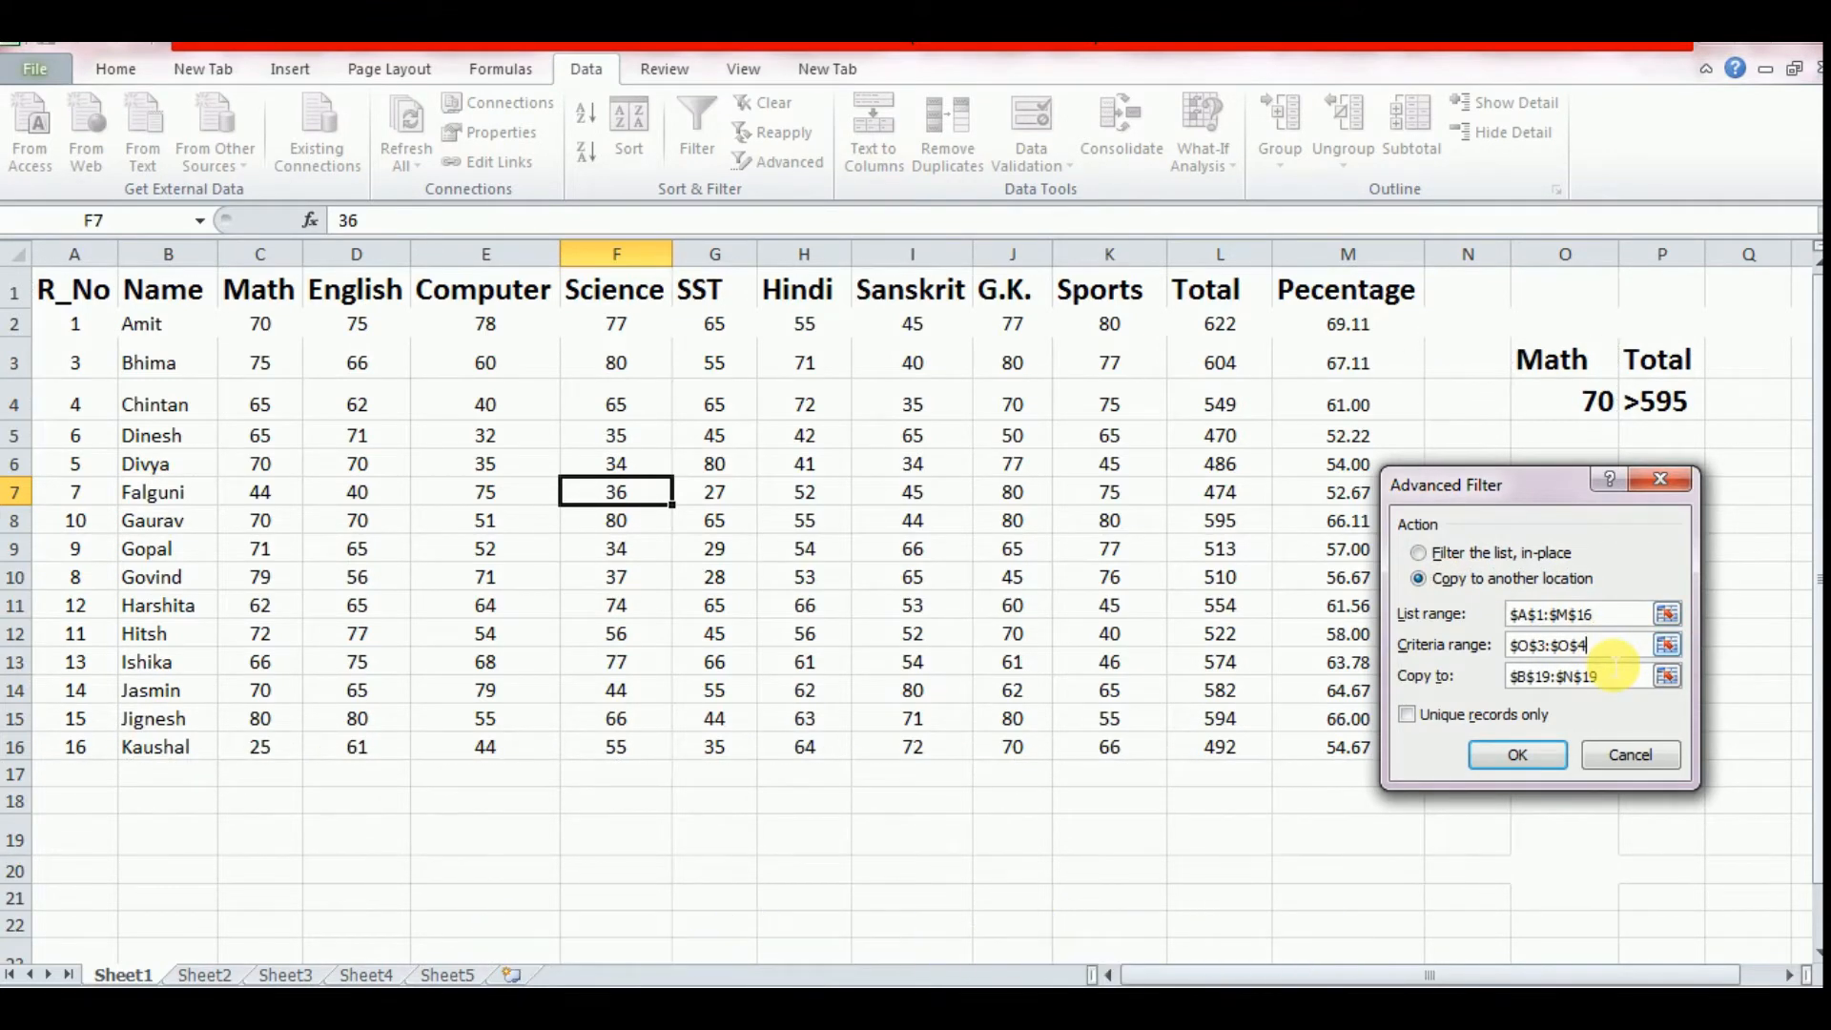
key("BackSpace")
key("BackSpace")
key("BackSpace")
key("BackSpace")
key("BackSpace")
key("BackSpace")
key("BackSpace")
key("BackSpace")
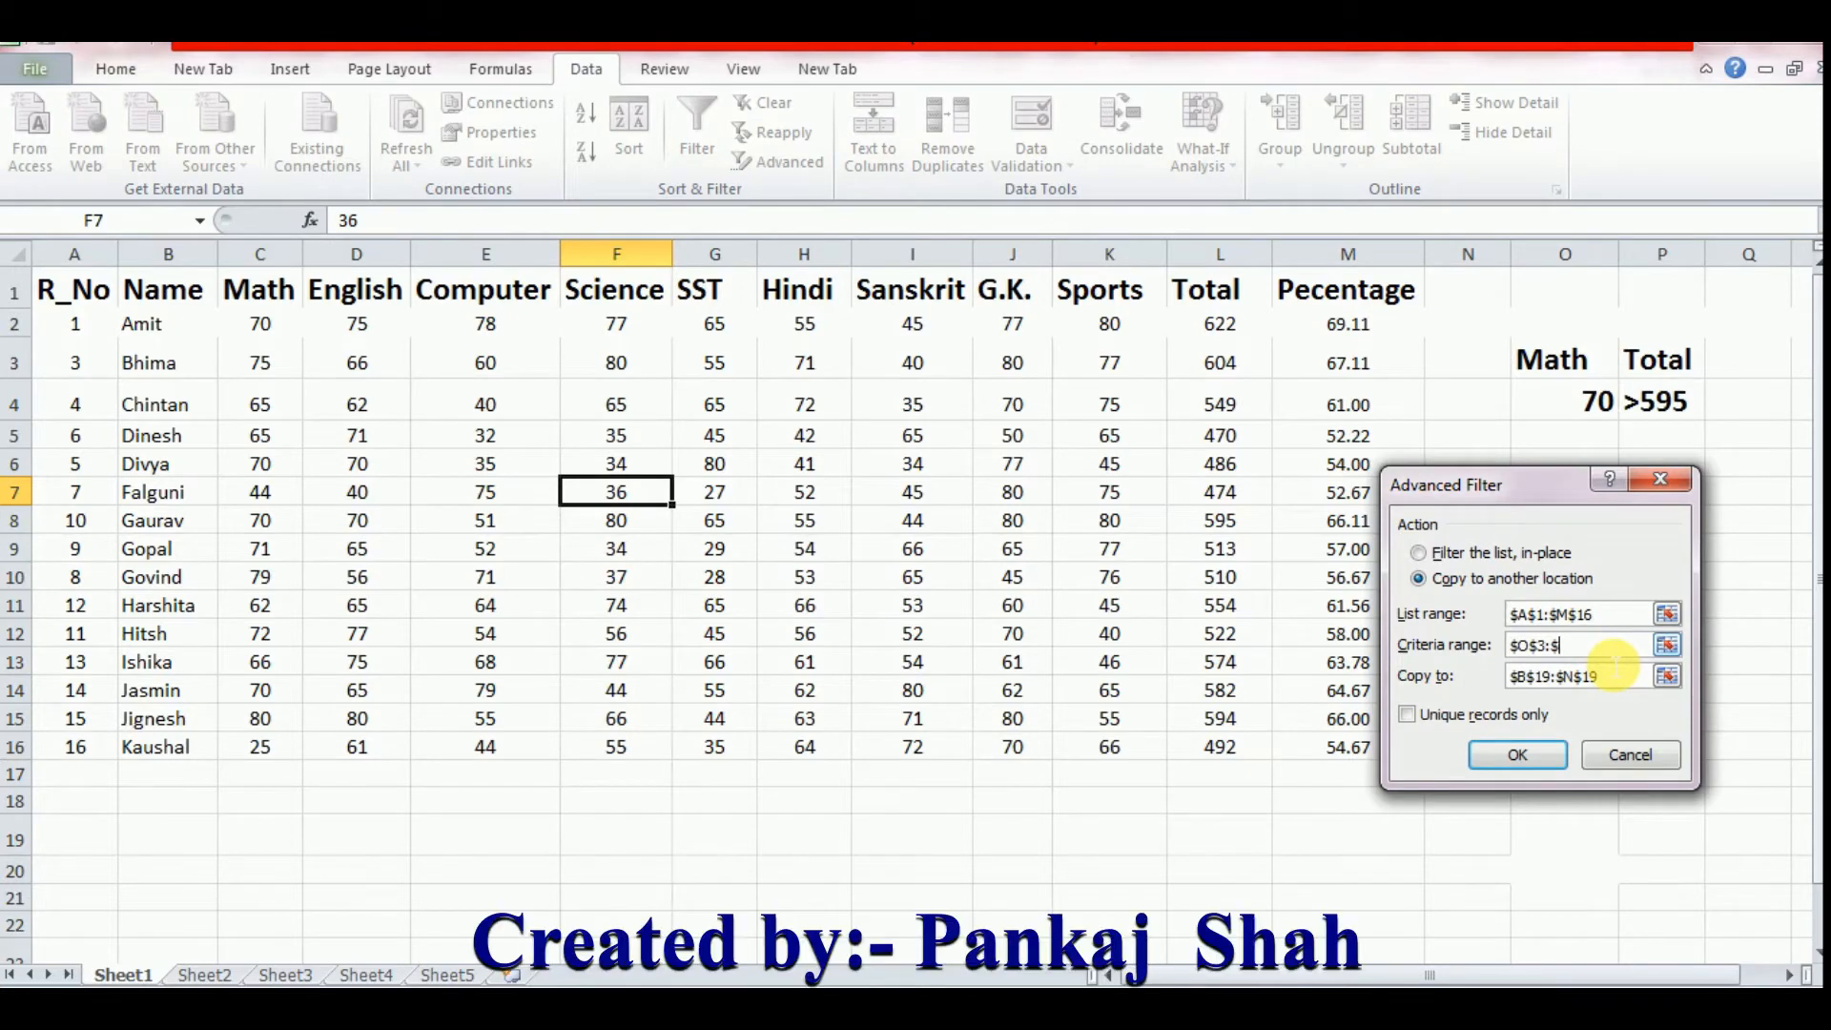
key("BackSpace")
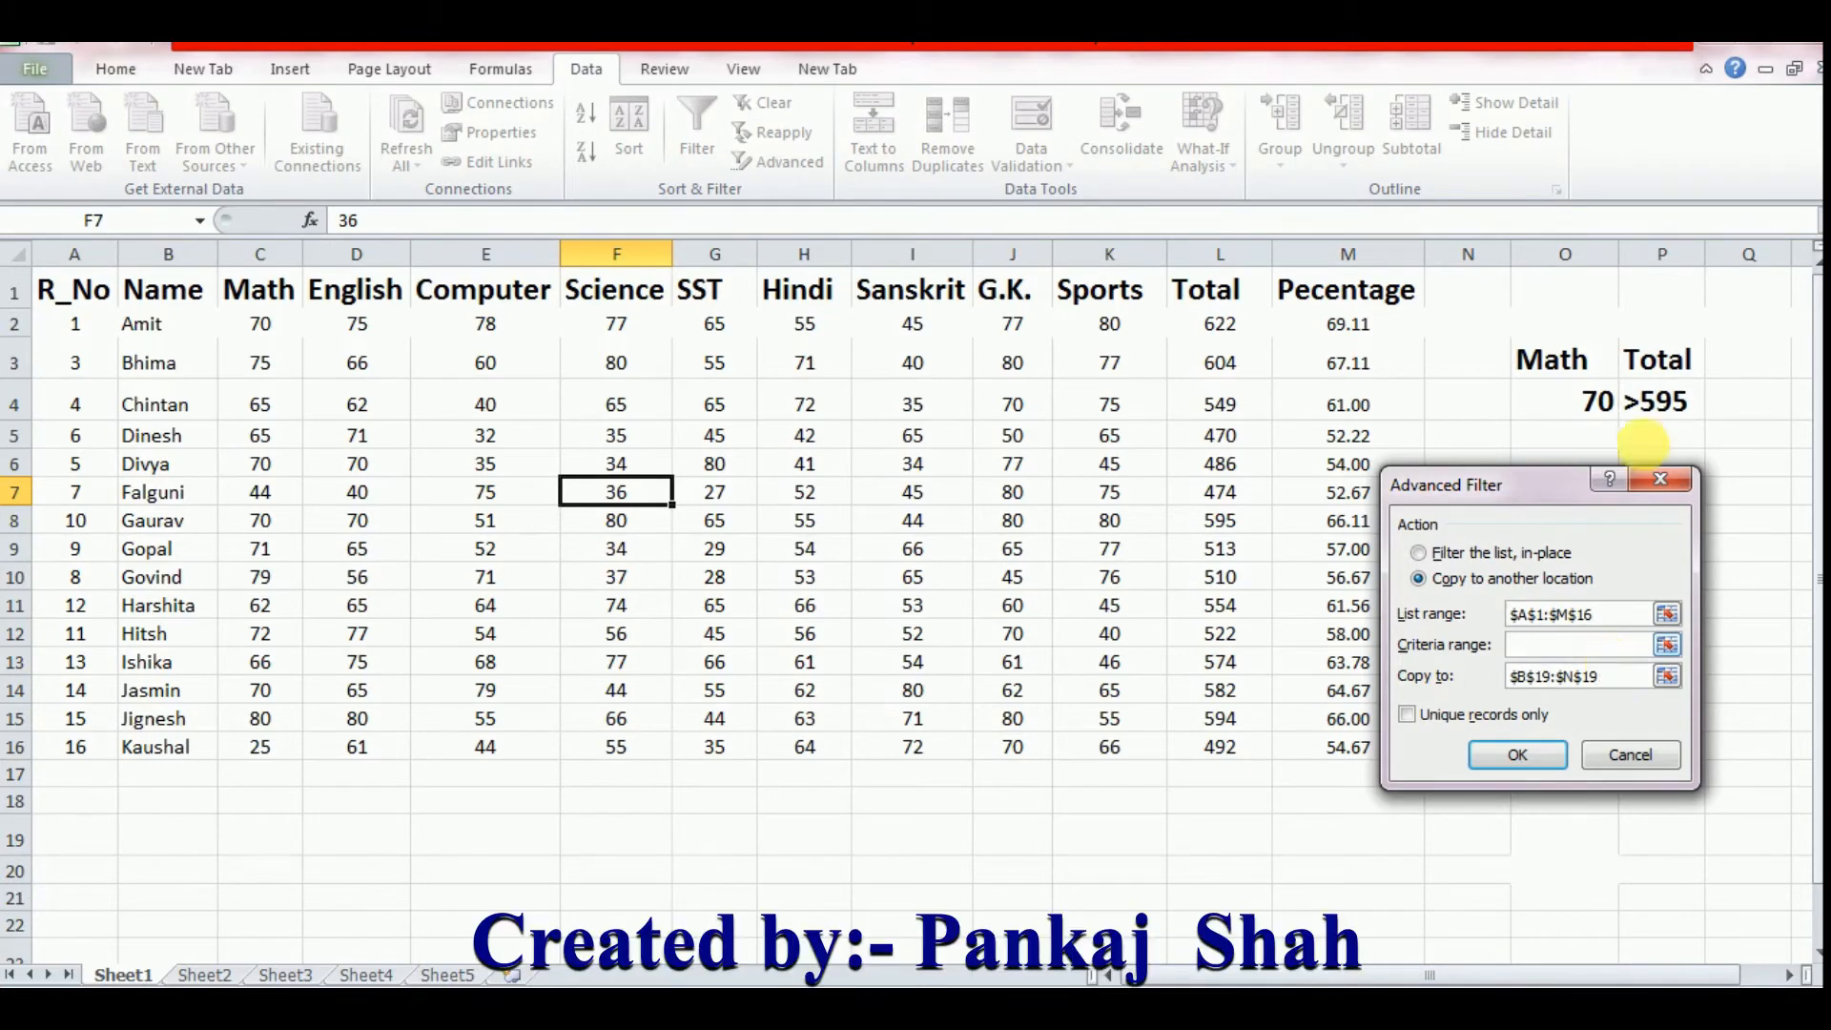
left_click_drag(1590, 355, 1637, 397)
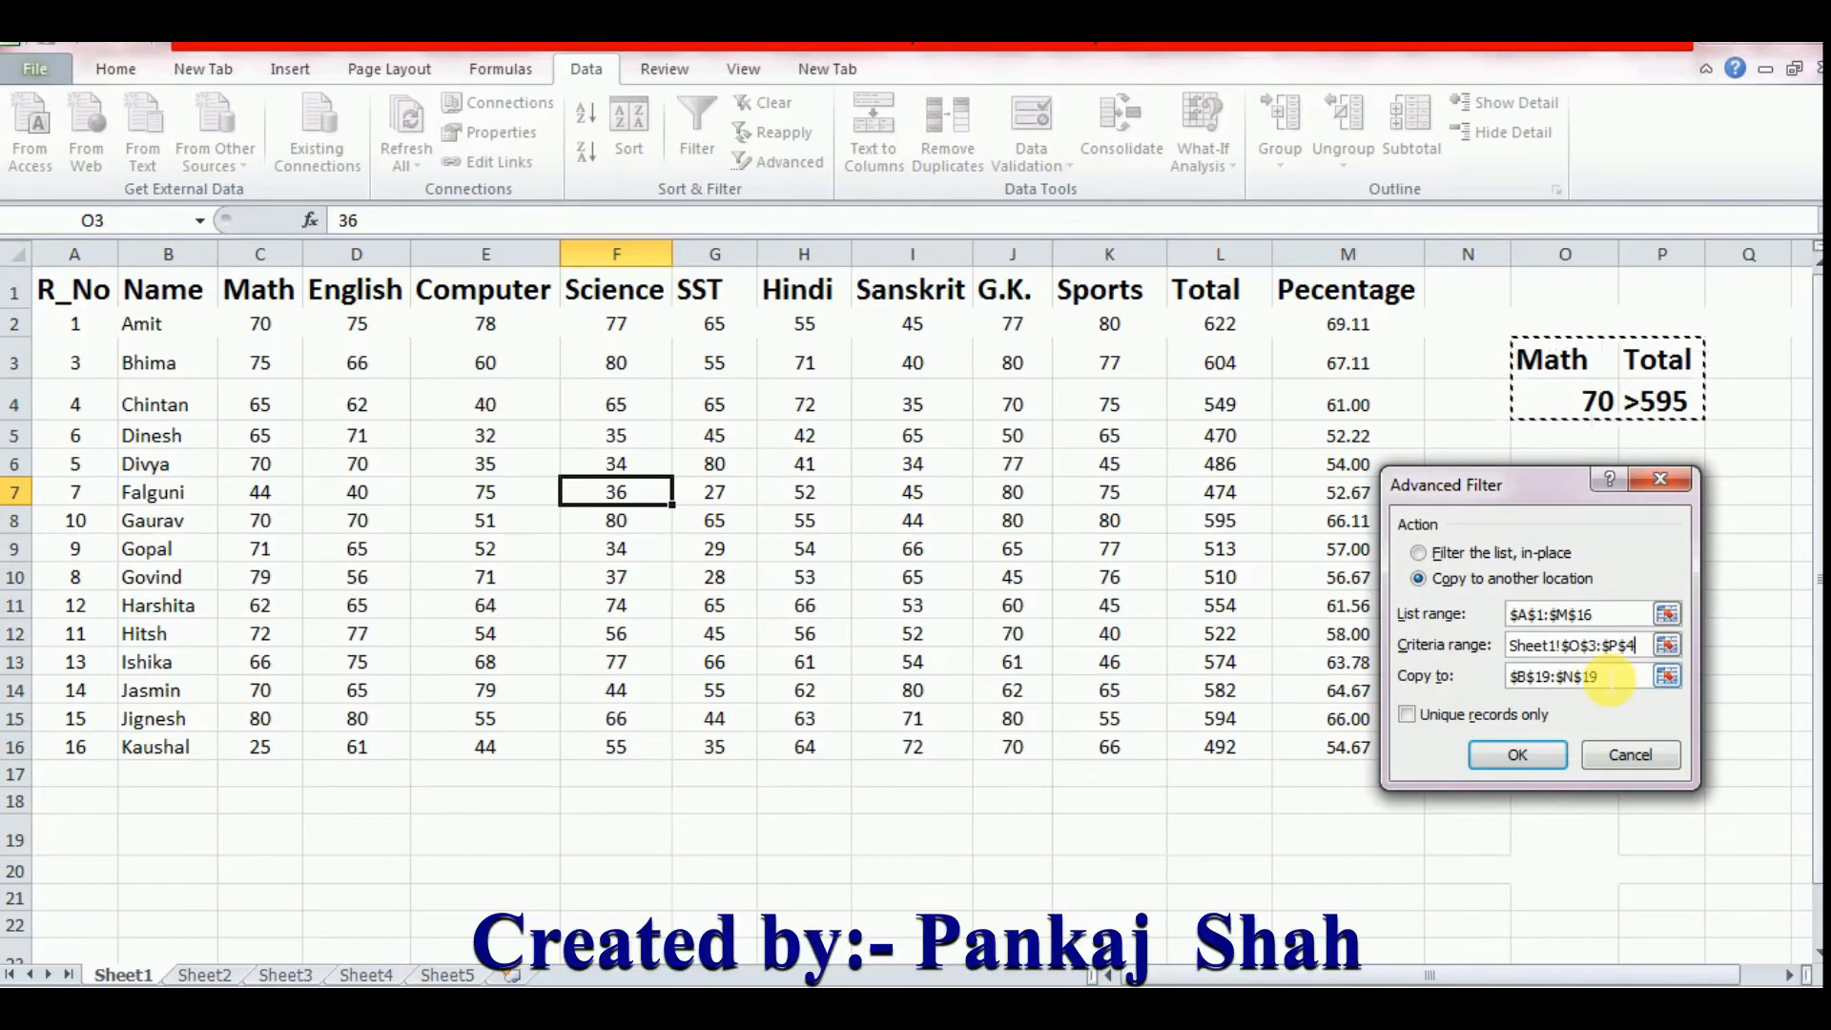
Step: Set the advanced filter's copy destination to cell A19 and run the filter
left_click(1609, 682)
left_click(1609, 682)
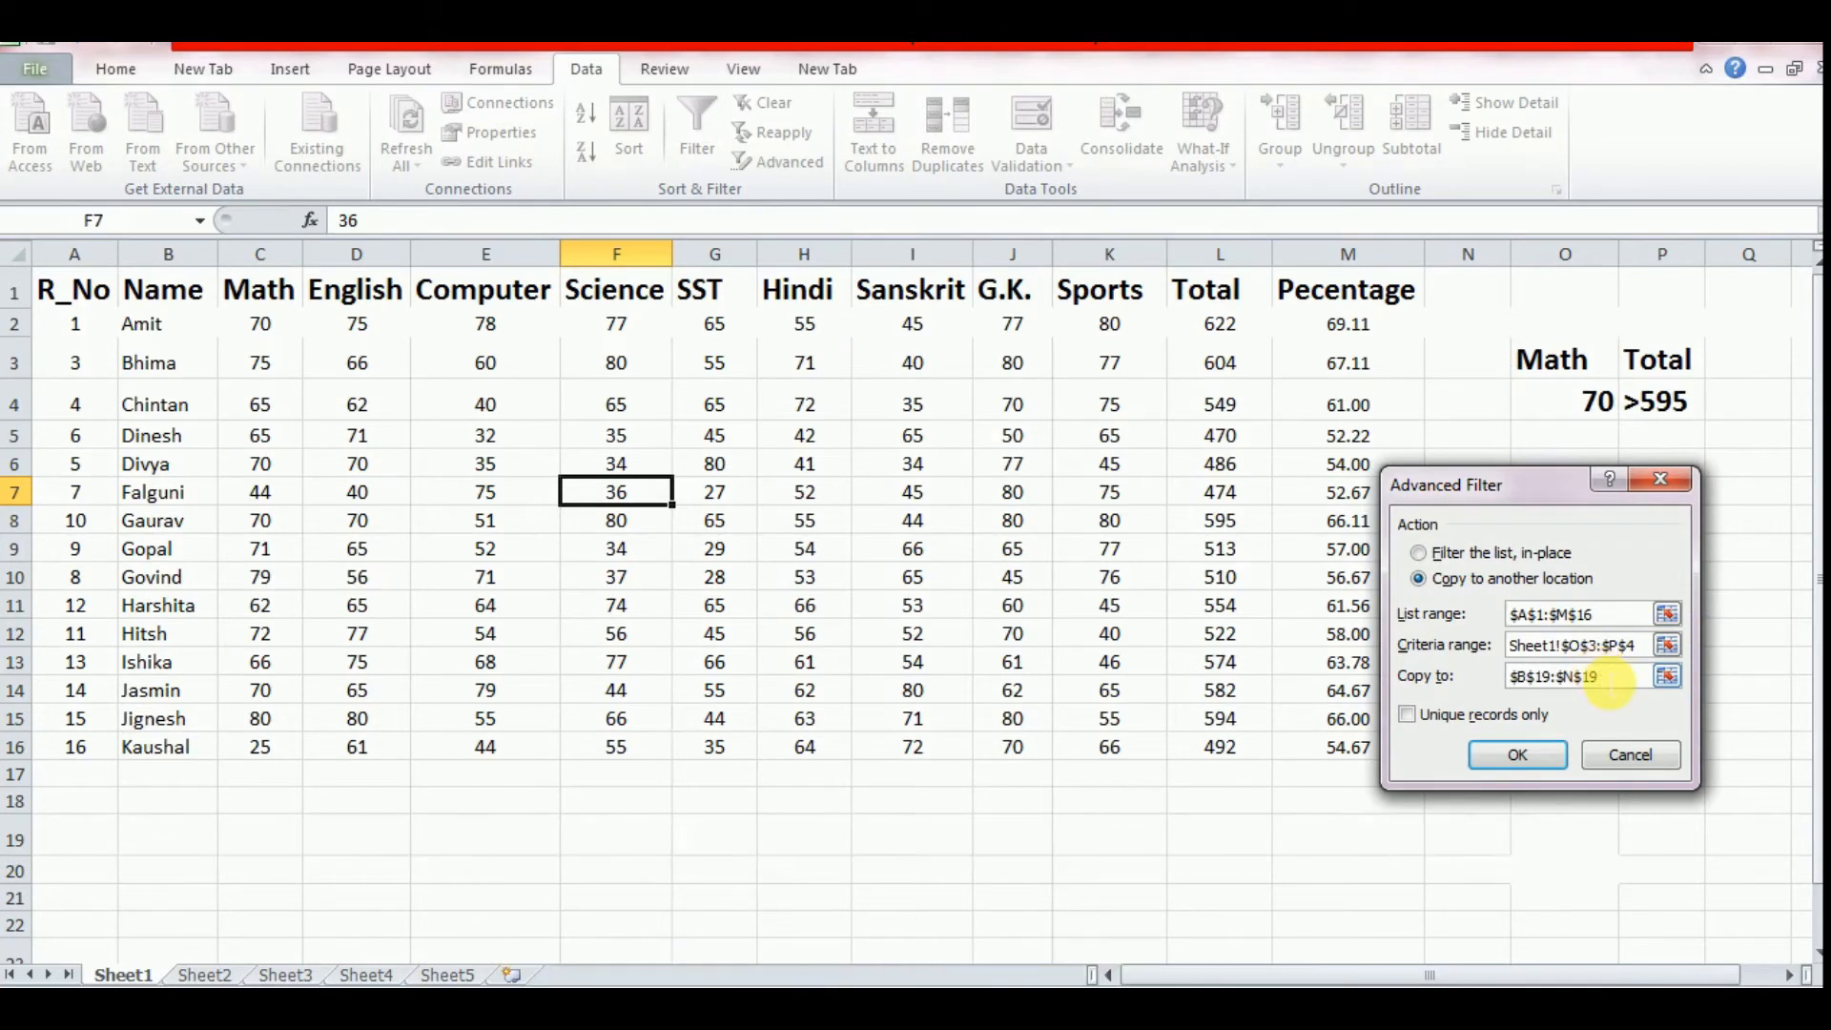
left_click_drag(1610, 681, 1455, 675)
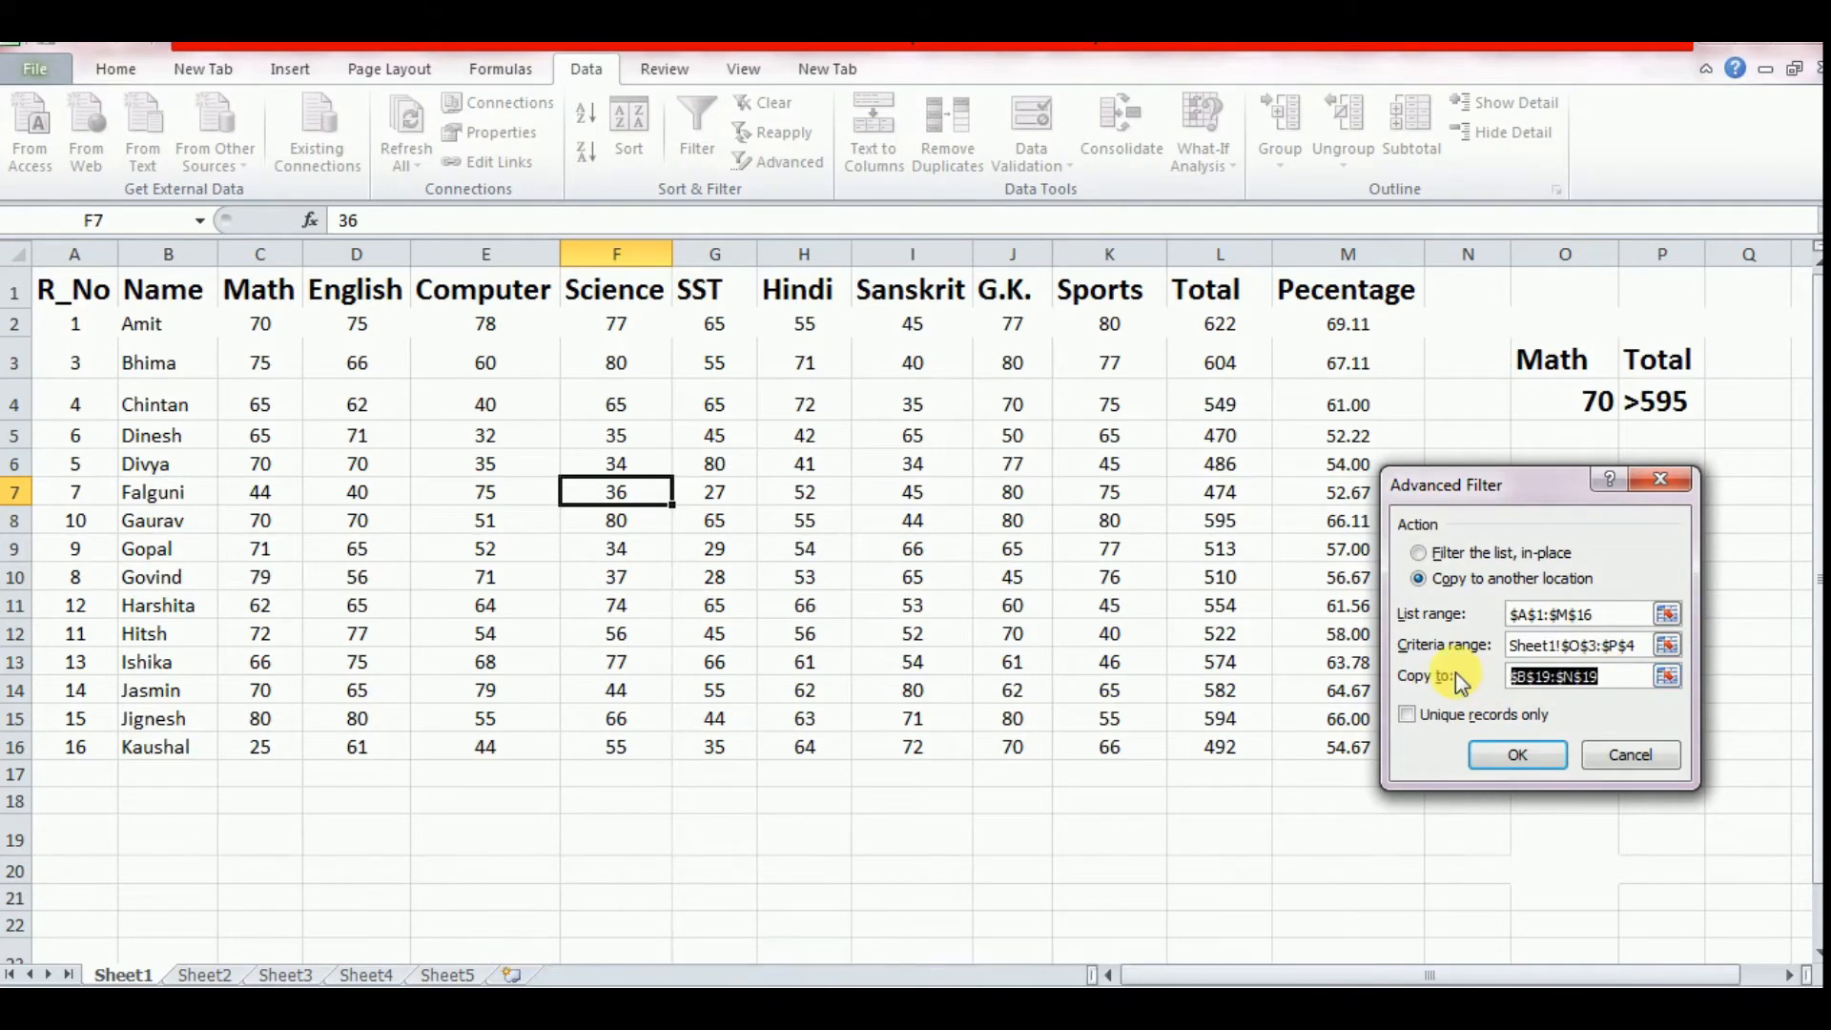
key("BackSpace")
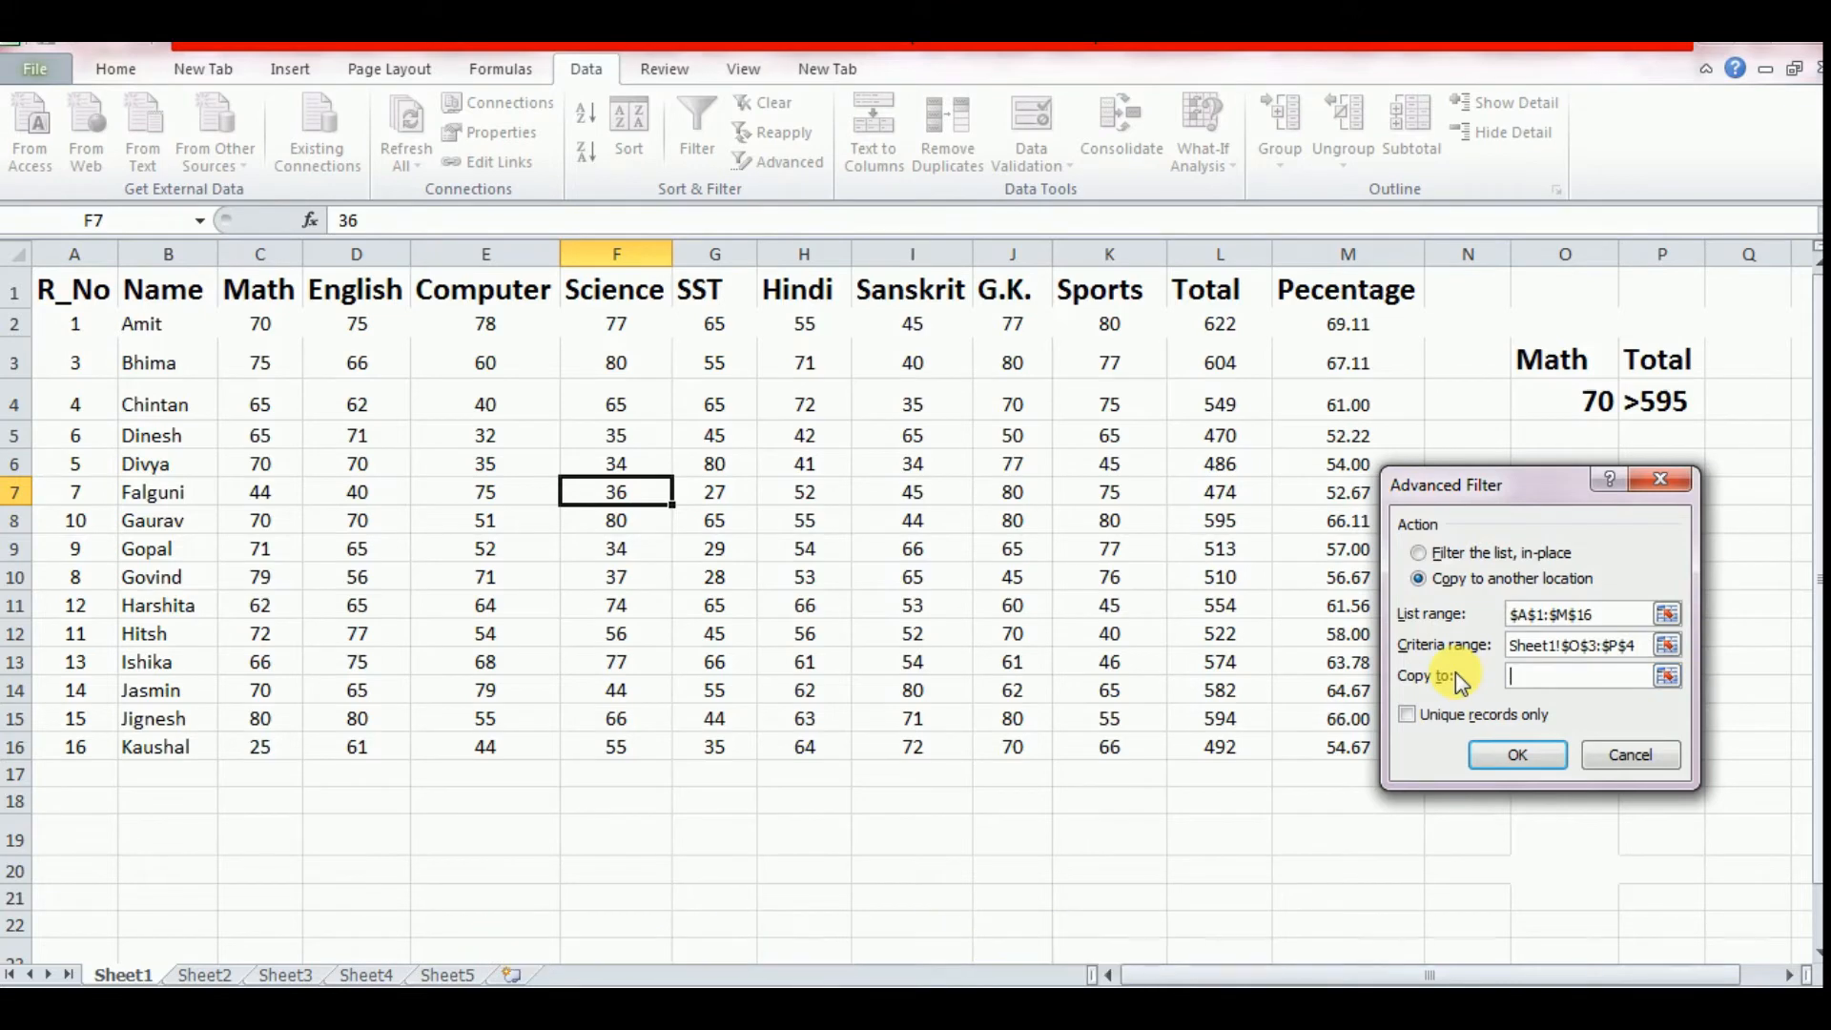
left_click(108, 834)
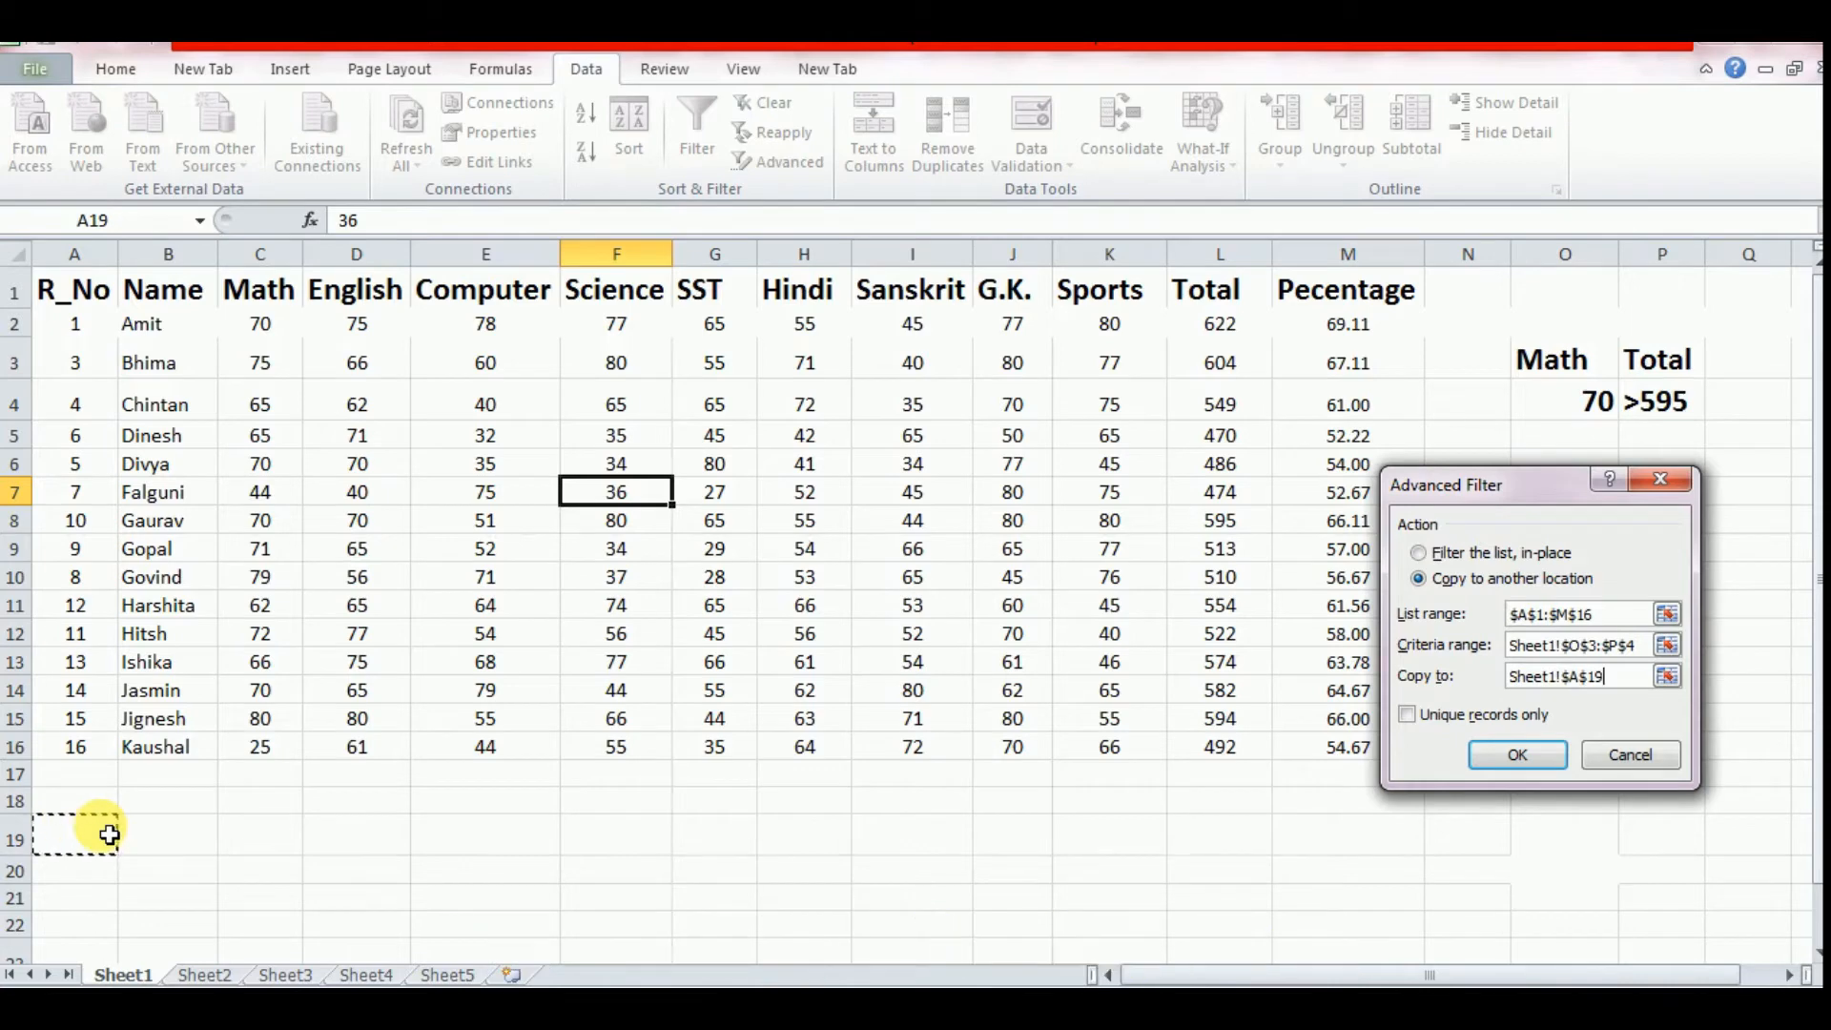
left_click(1529, 758)
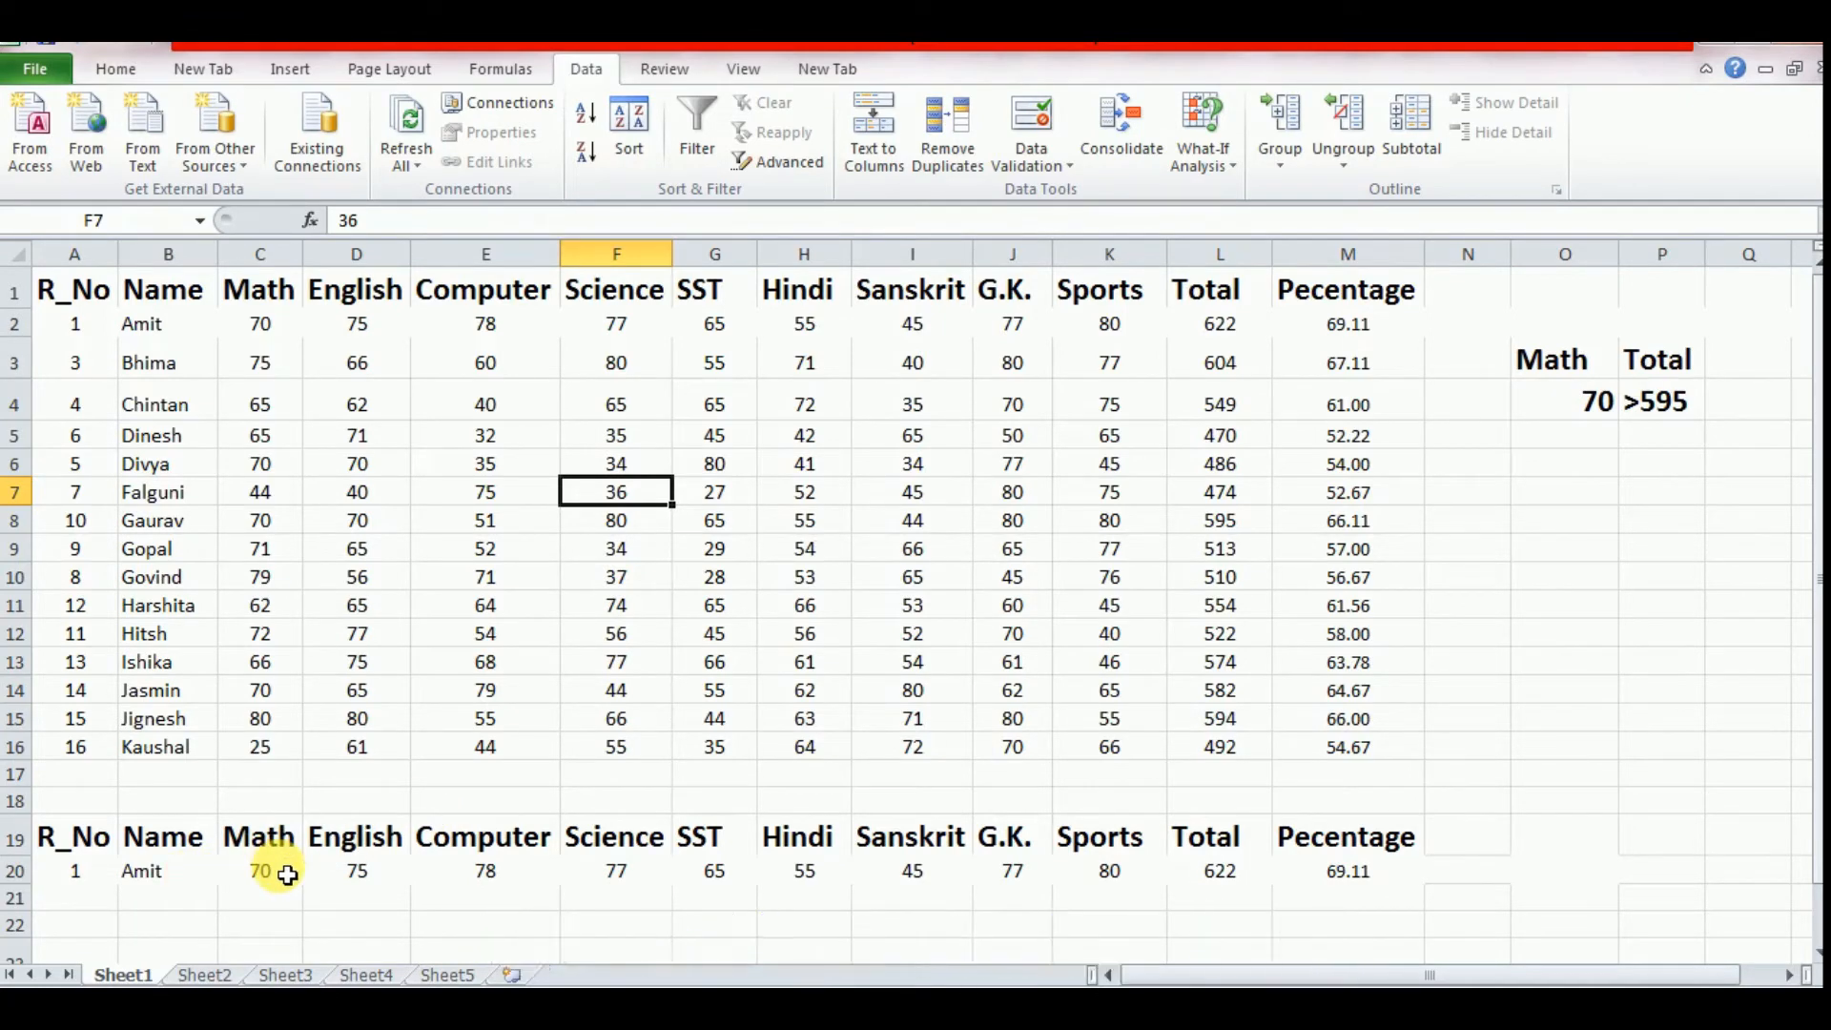
left_click(1243, 883)
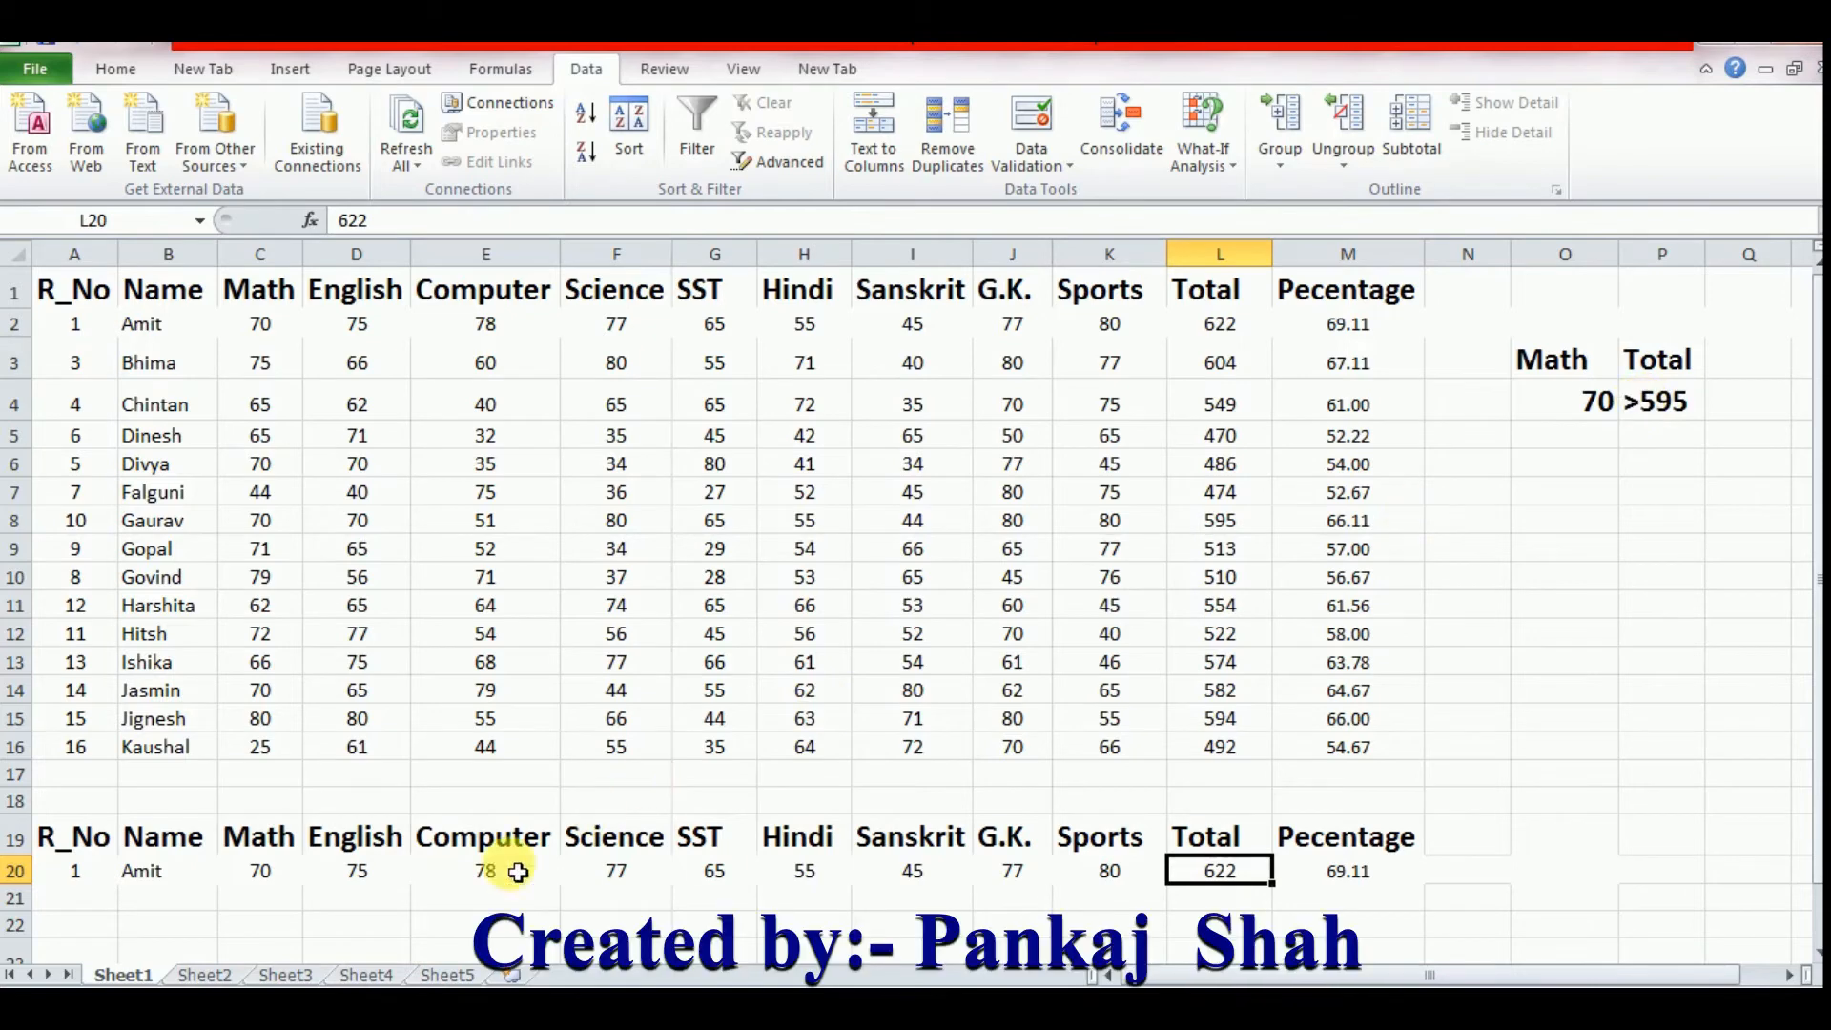
Step: On Sheet2, copy the Joining Date header into cell E2 as a criterion header
left_click(205, 975)
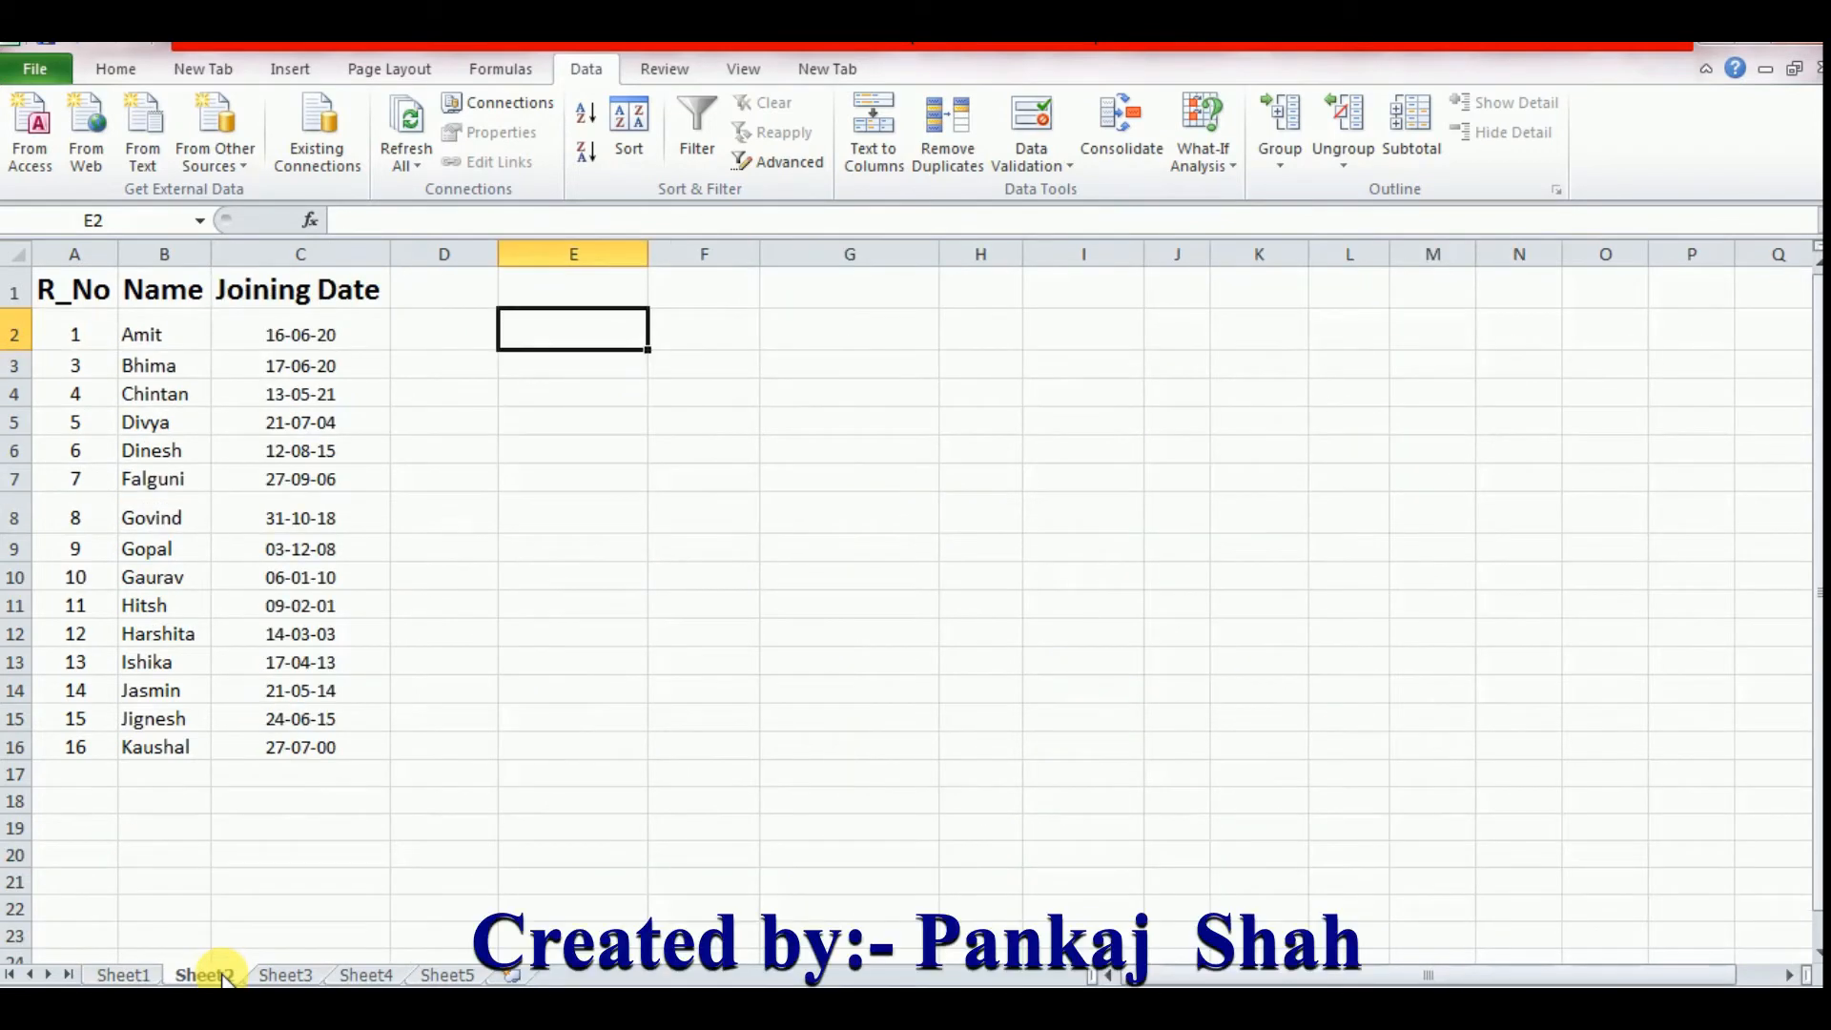
left_click(382, 301)
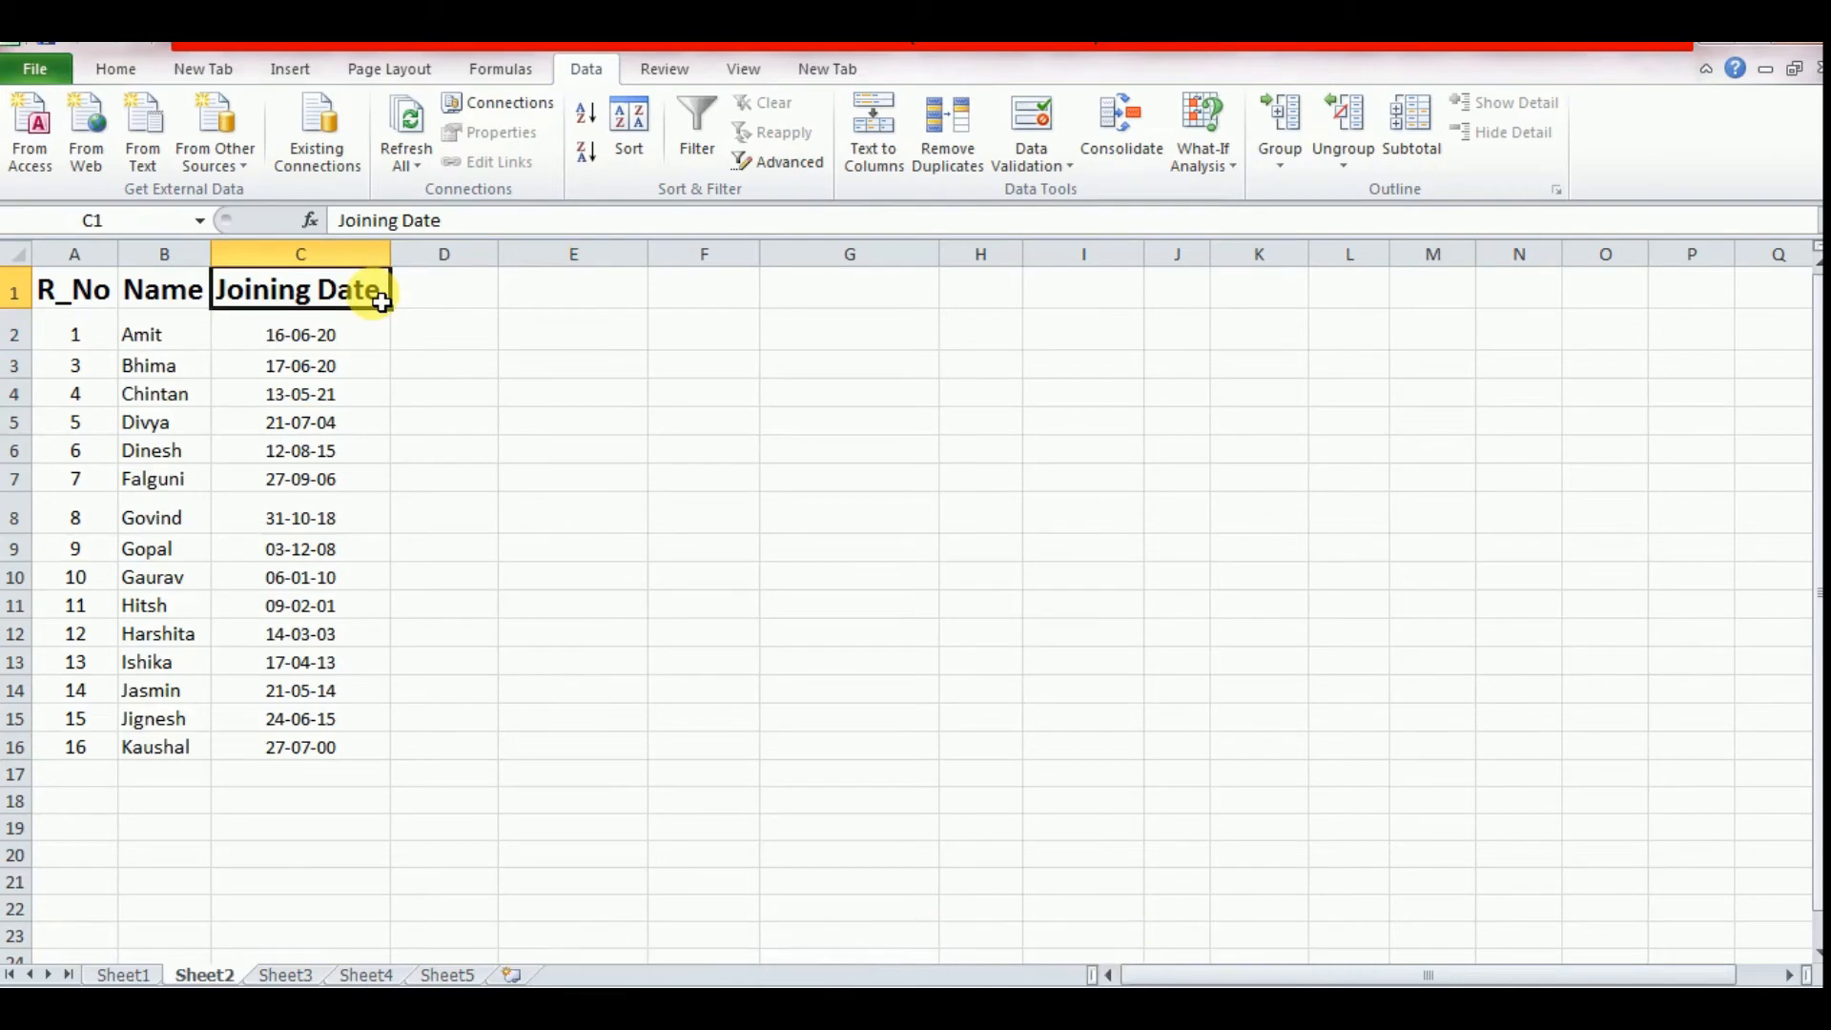
key("ctrl+c")
left_click(570, 330)
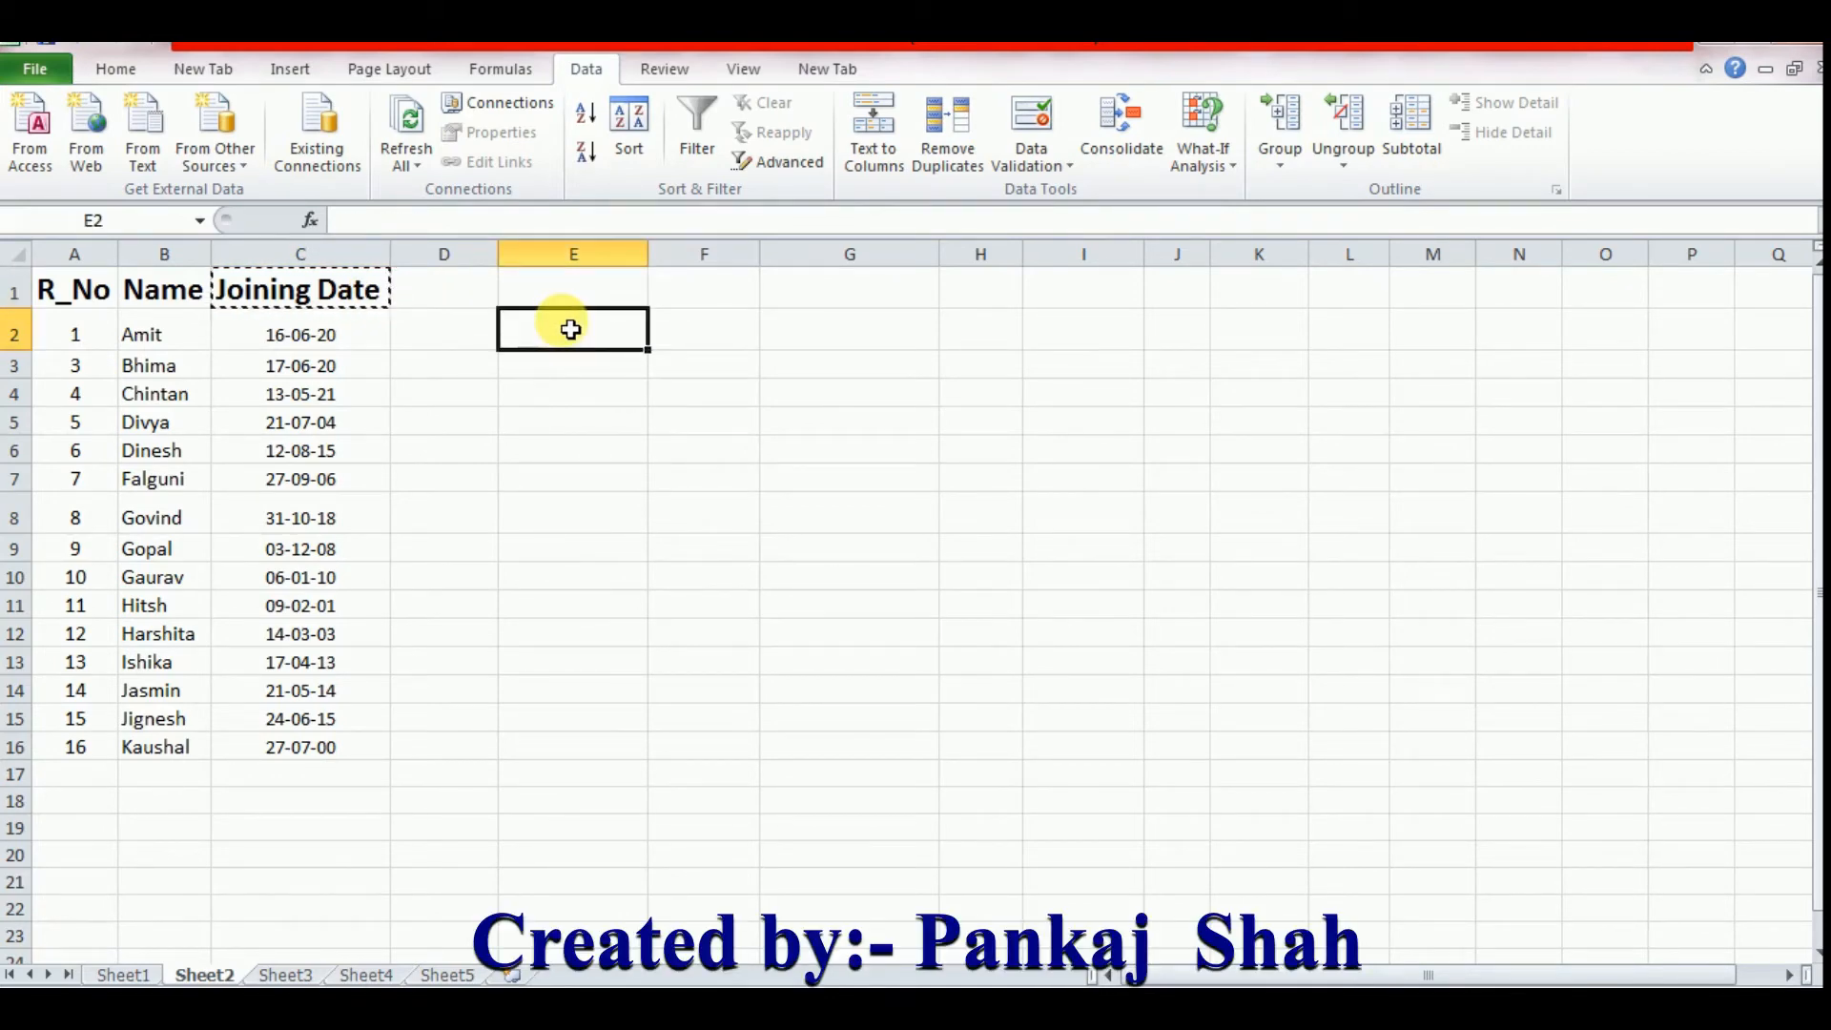
key("ctrl+v")
key("Escape")
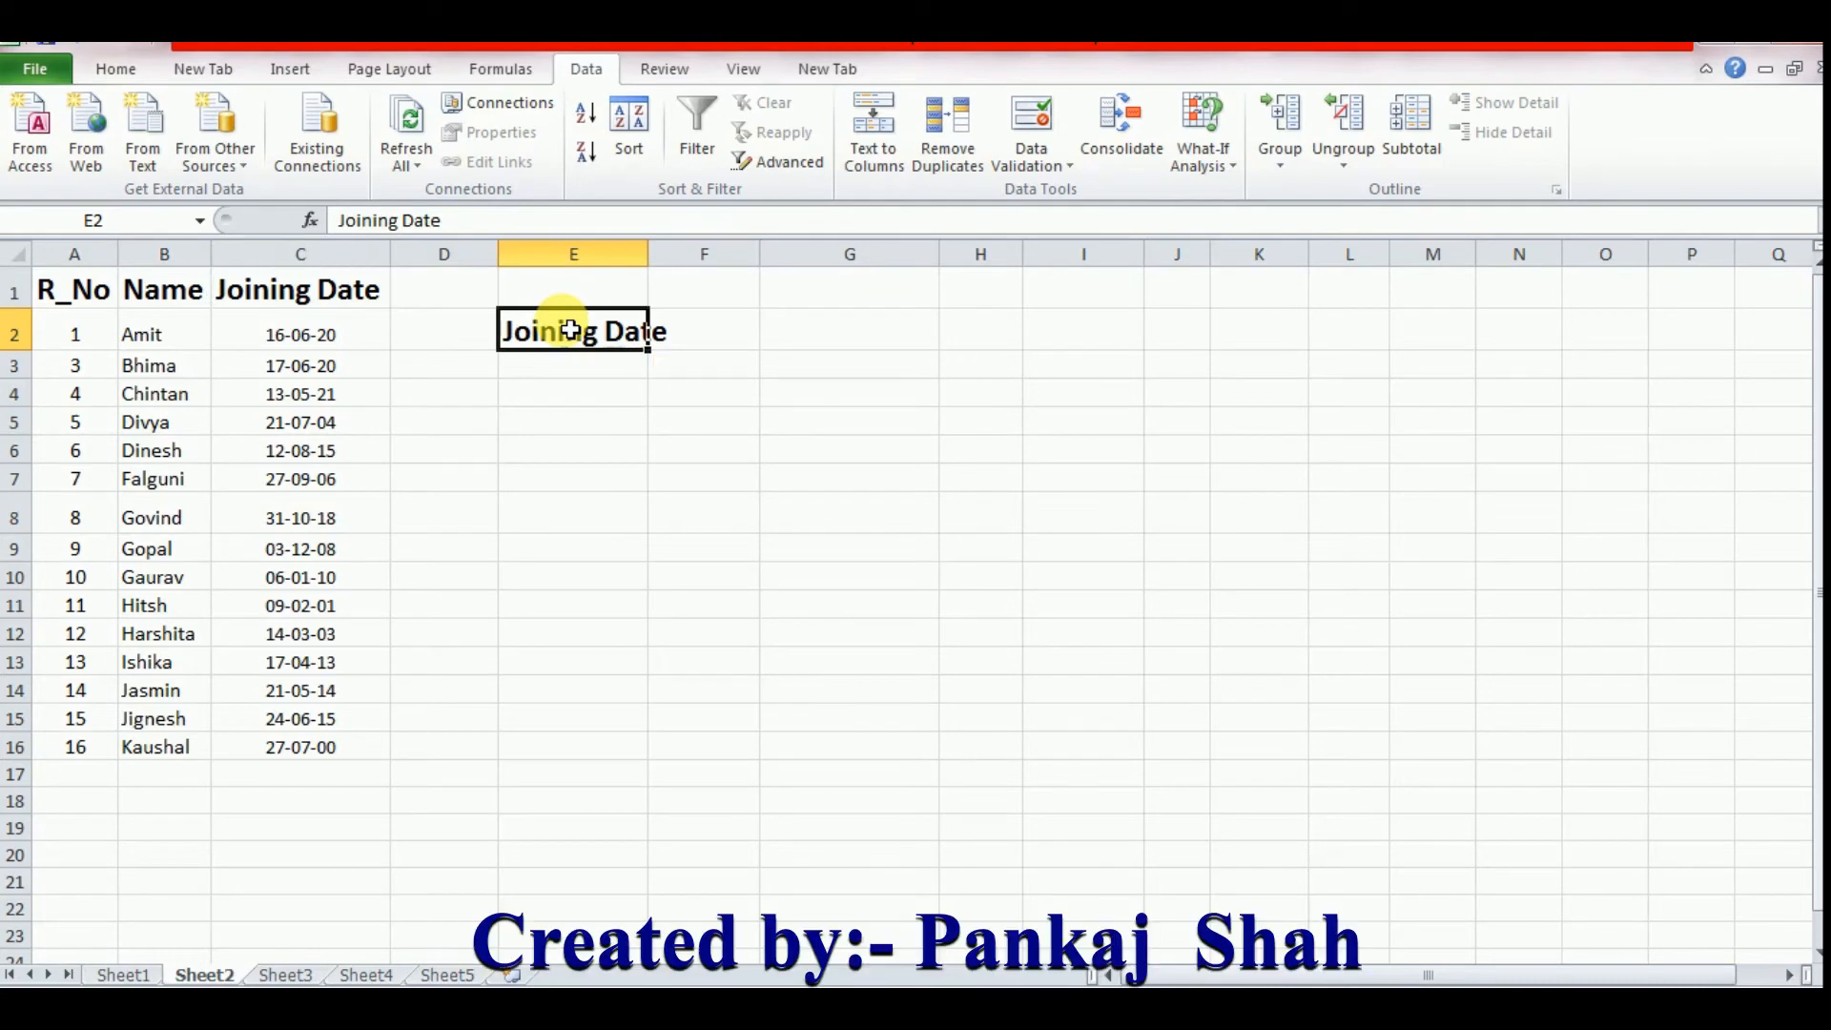
Step: Enter the joining date criterion >16-06-20 in cell E3
left_click(580, 383)
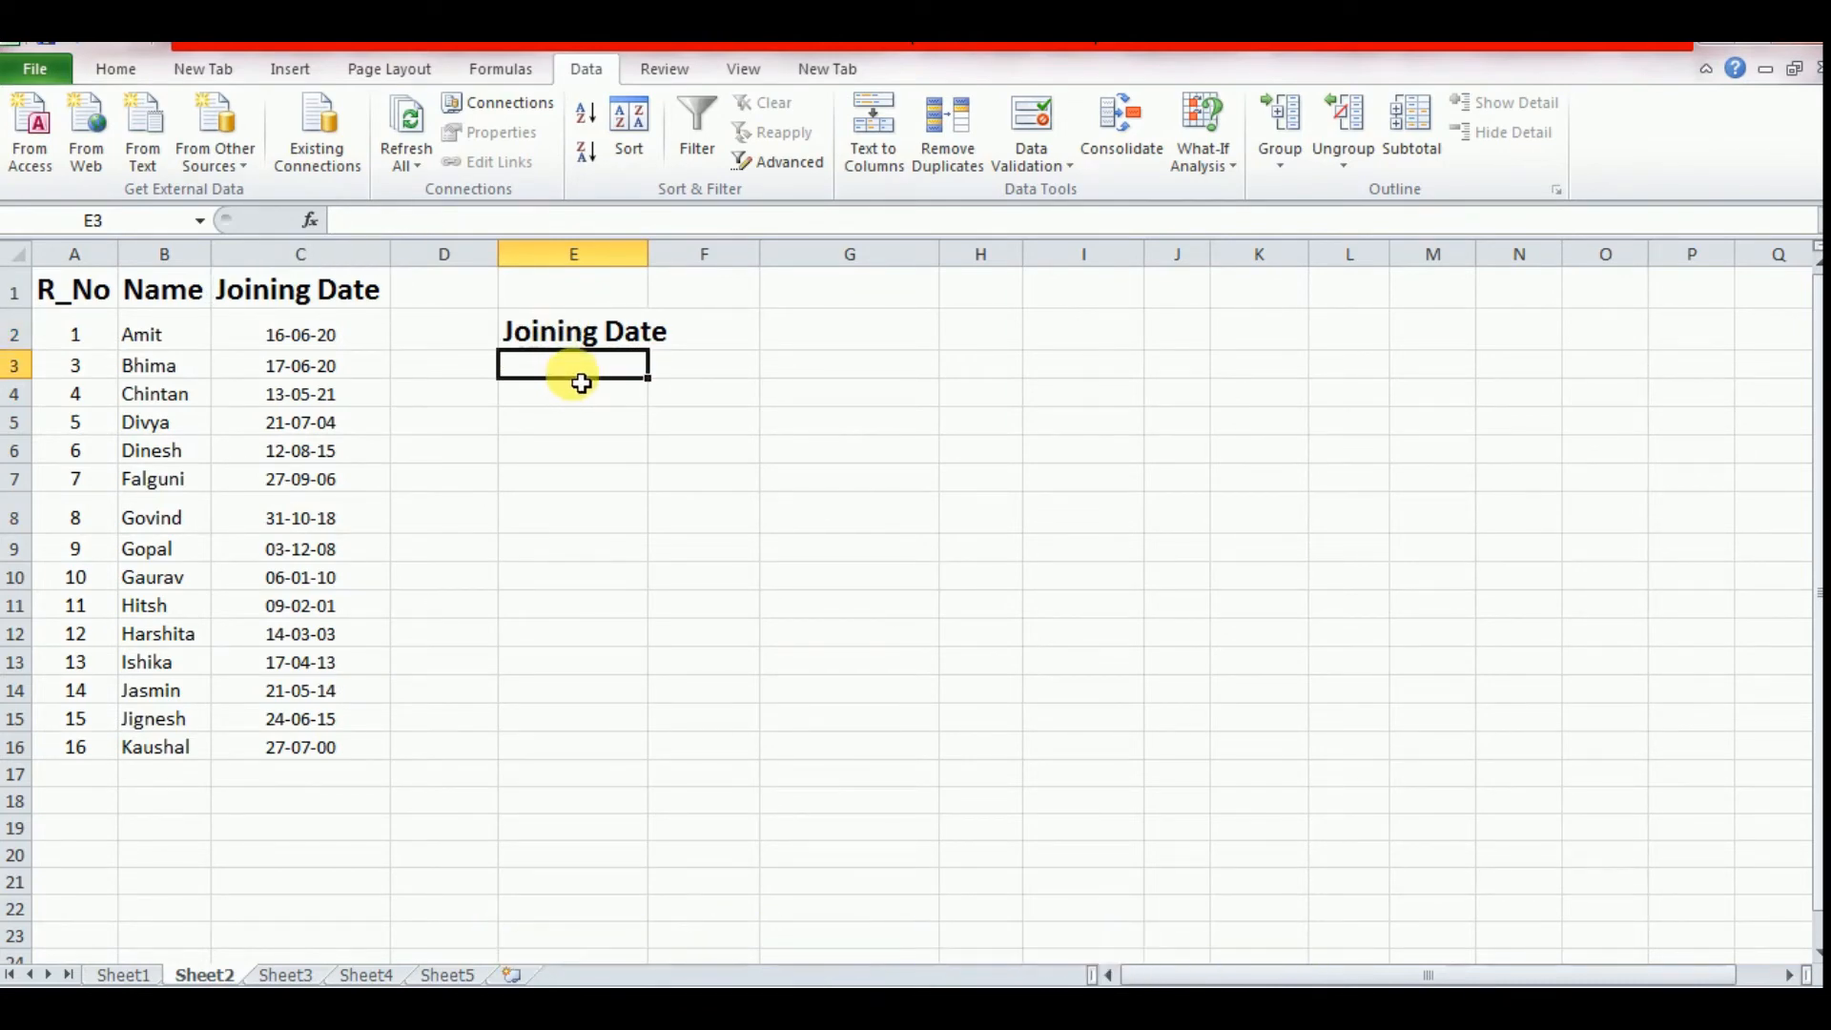
type(">")
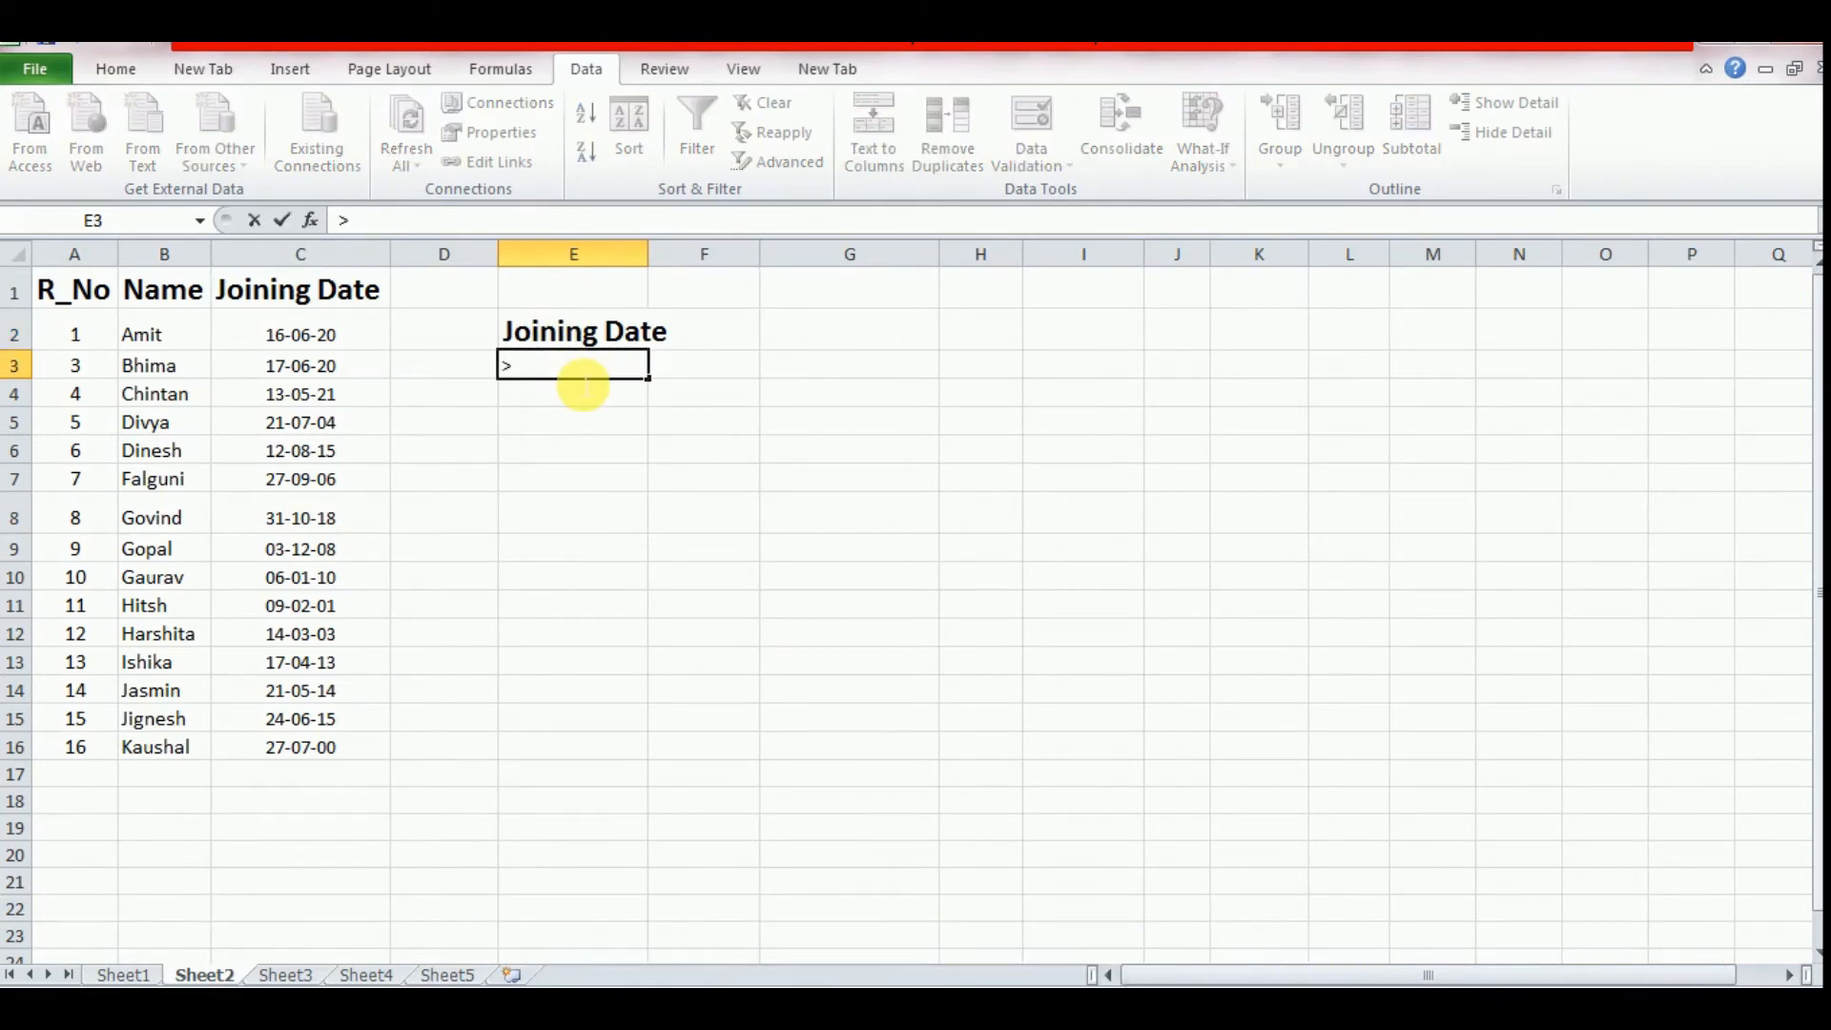
type("16-0")
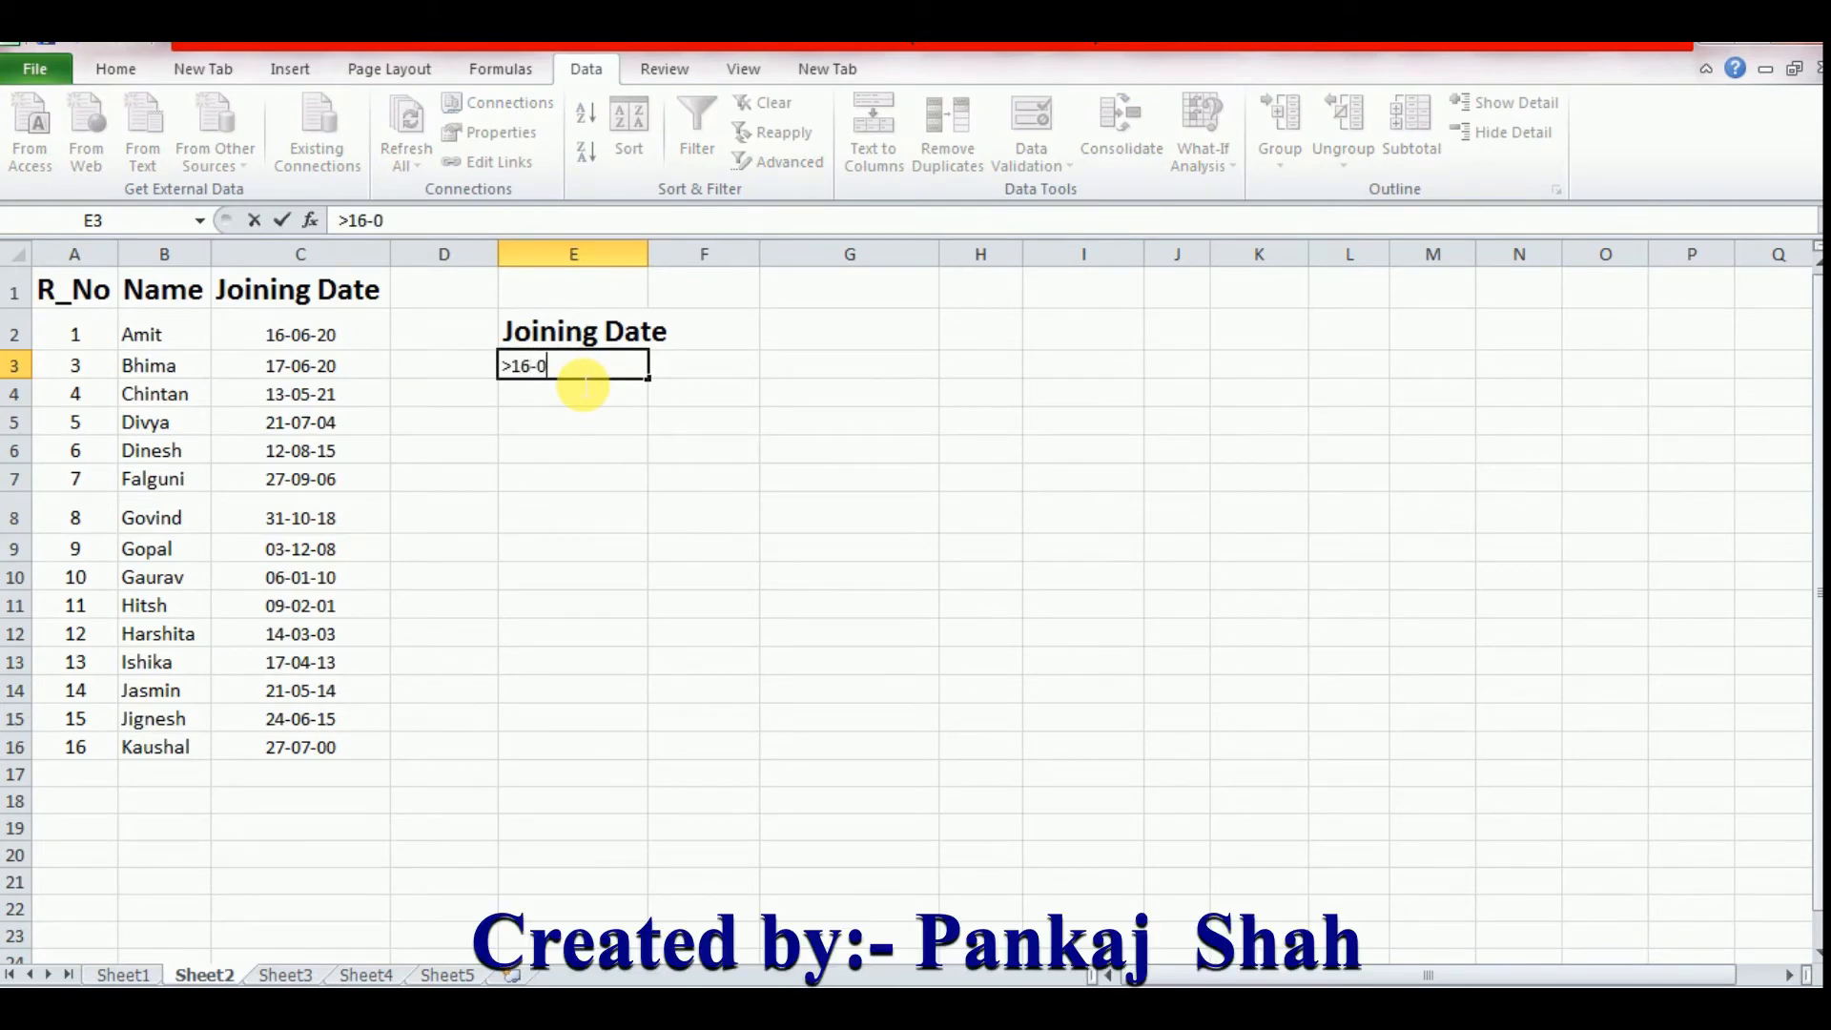
type("6-20")
key("Return")
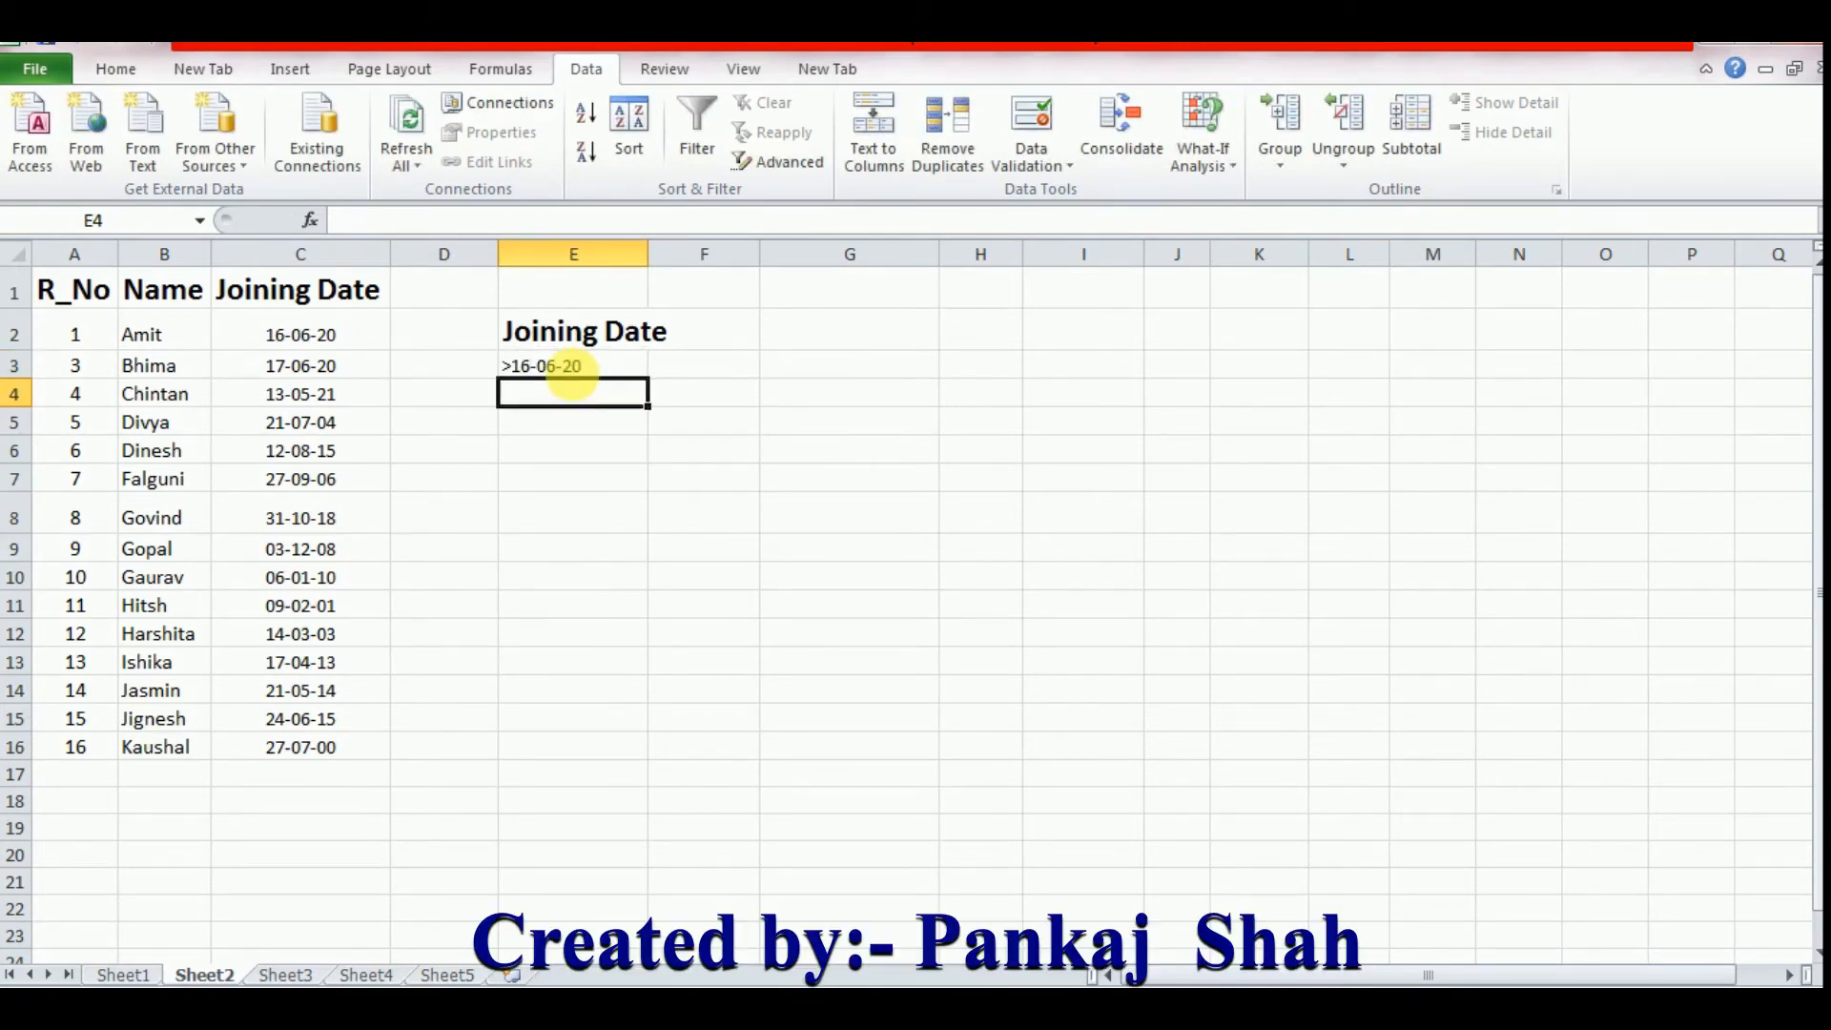
Step: Start an advanced filter on the joining date list A1:C16 and reselect E2:E3 as its criteria range
left_click(580, 376)
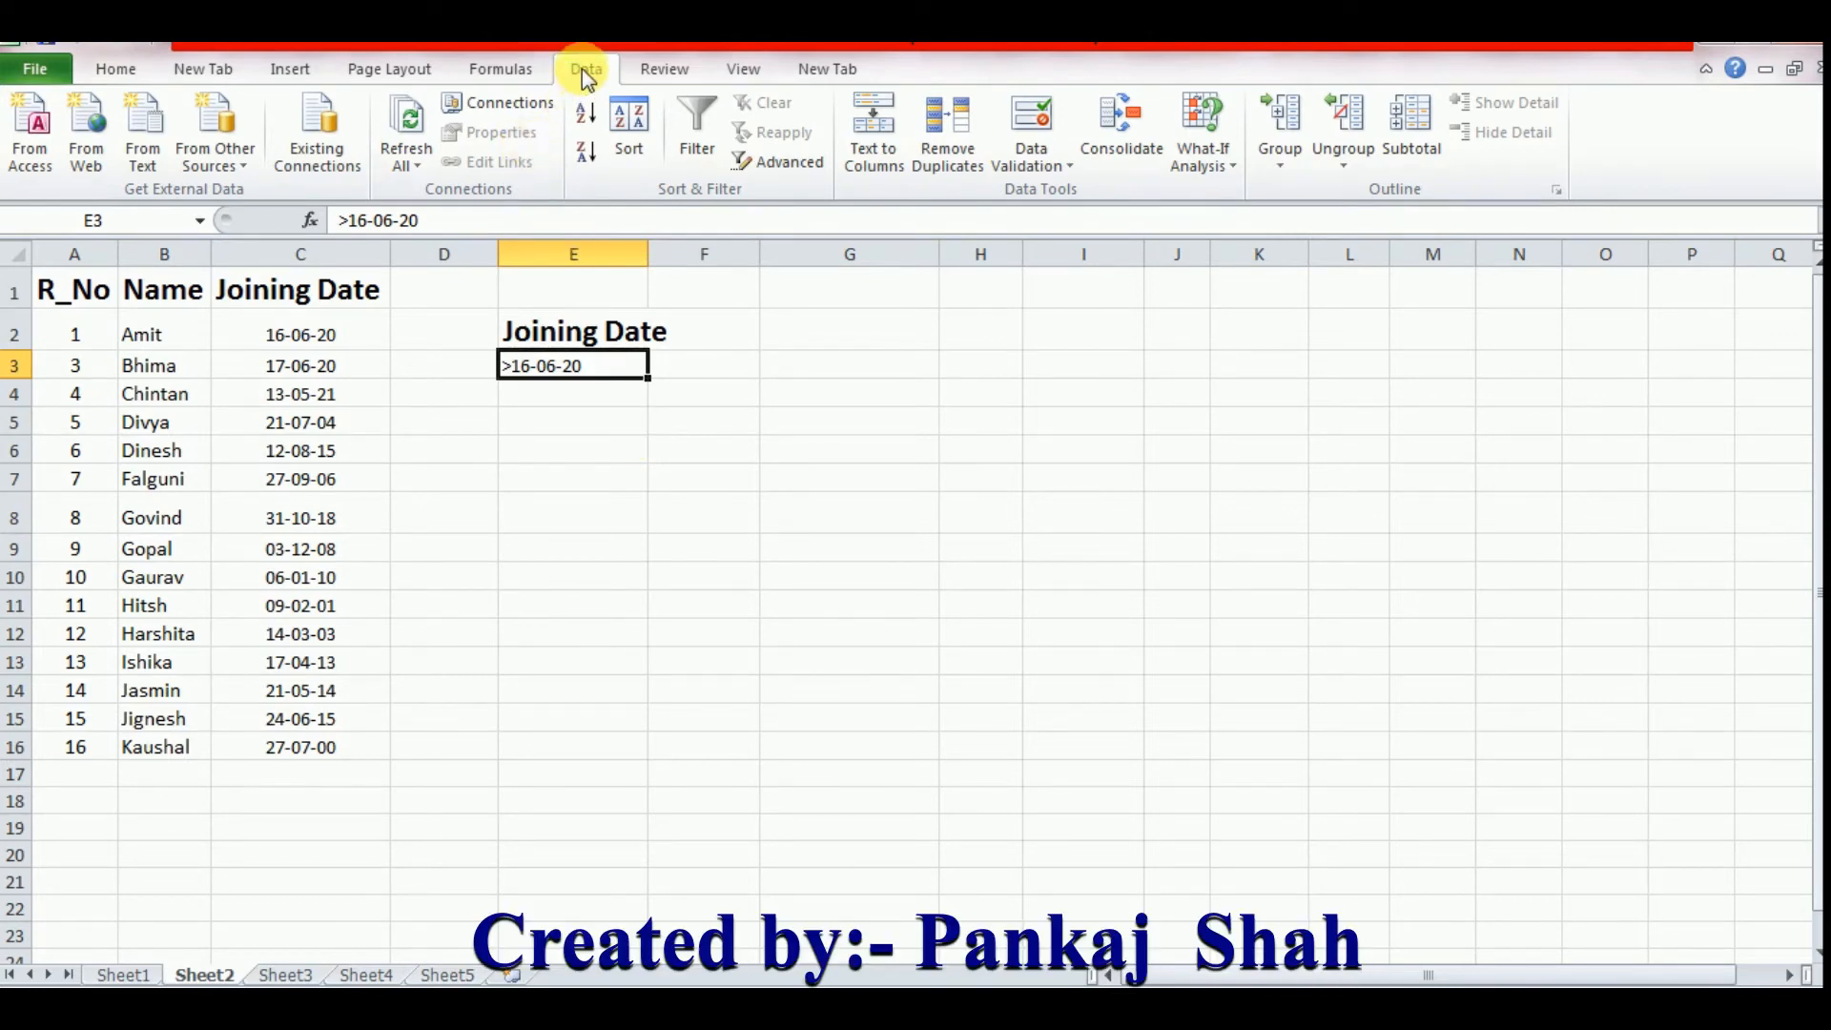
left_click(788, 162)
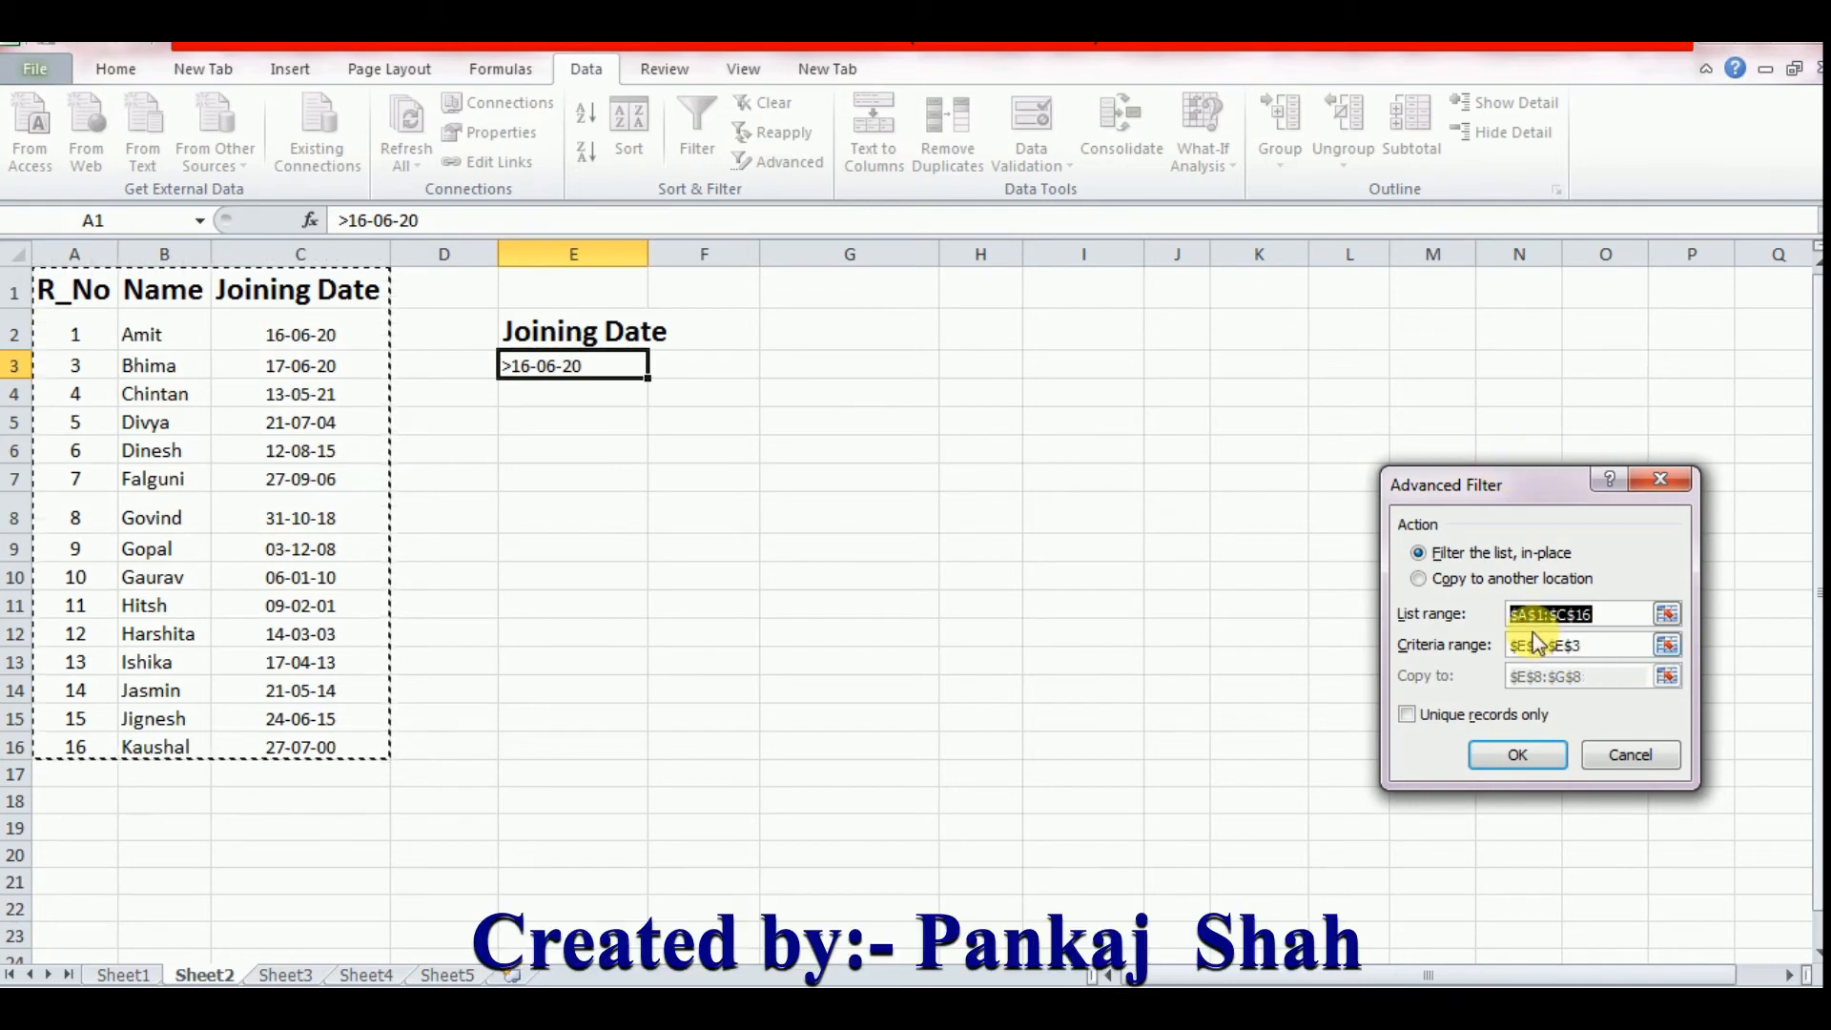
left_click(1582, 645)
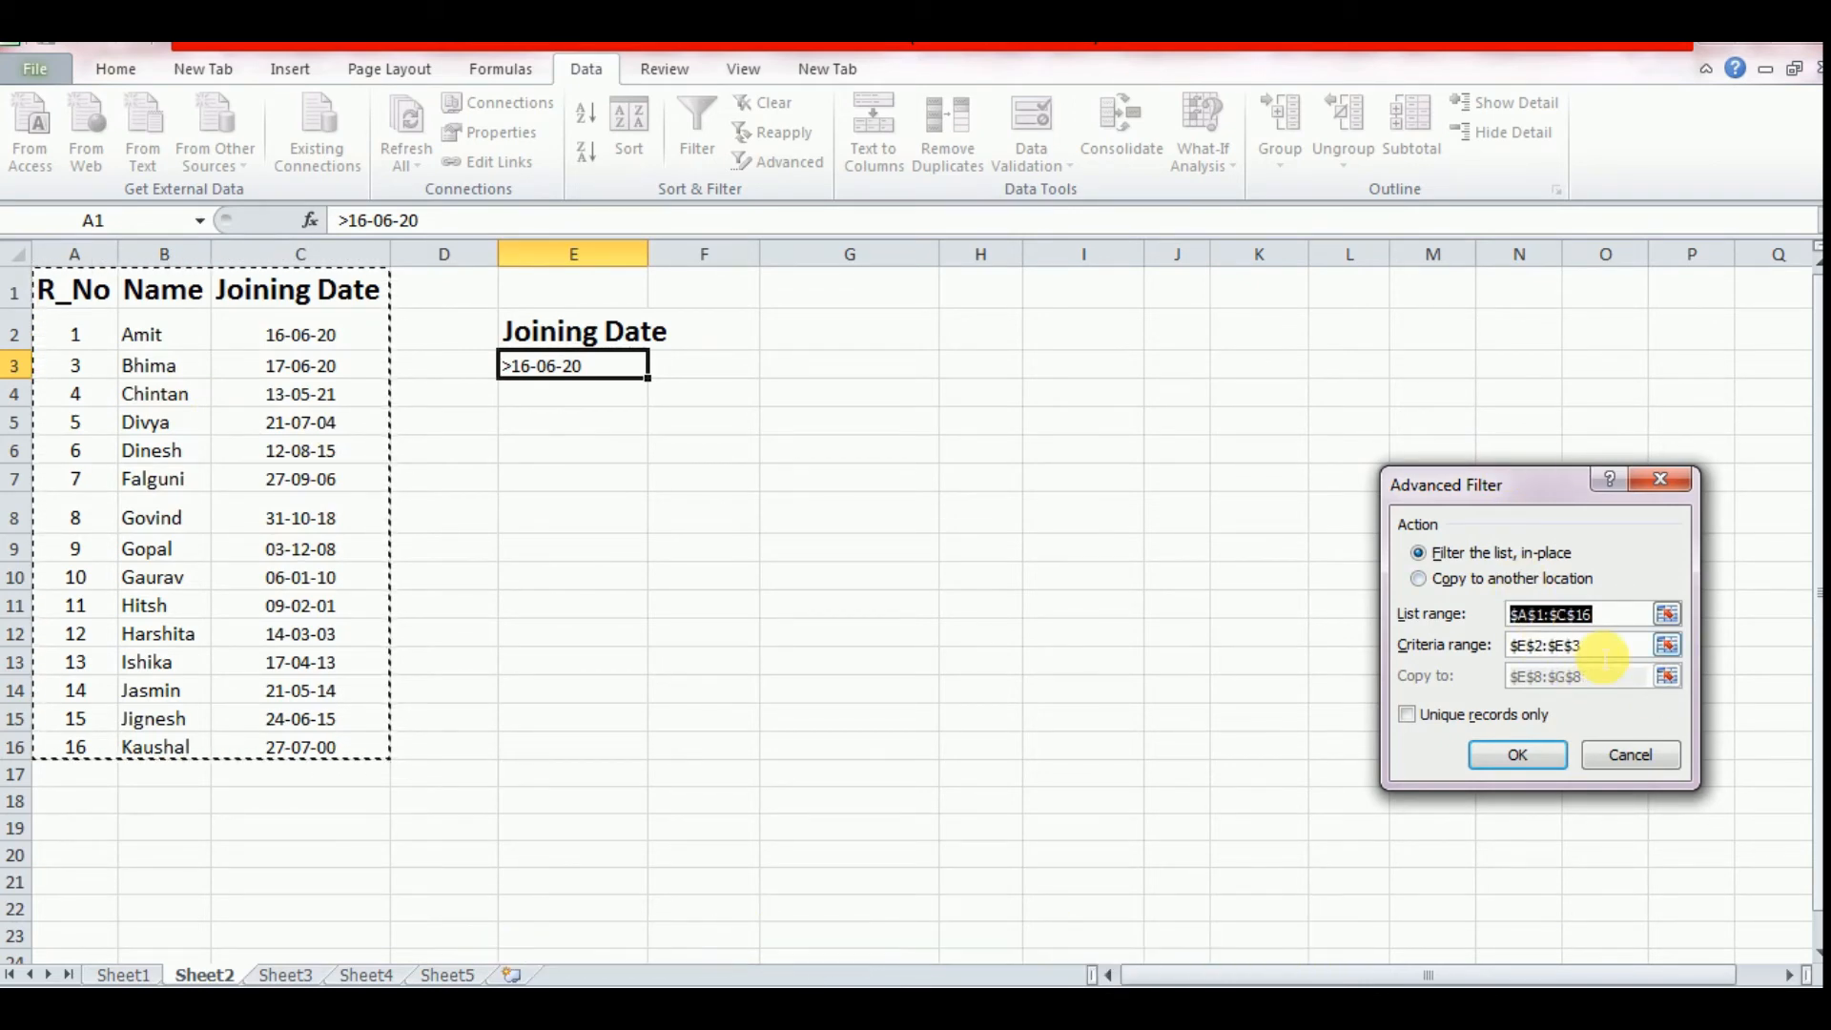
key("BackSpace")
key("BackSpace")
key("BackSpace")
key("BackSpace")
key("BackSpace")
key("BackSpace")
key("BackSpace")
key("BackSpace")
key("BackSpace")
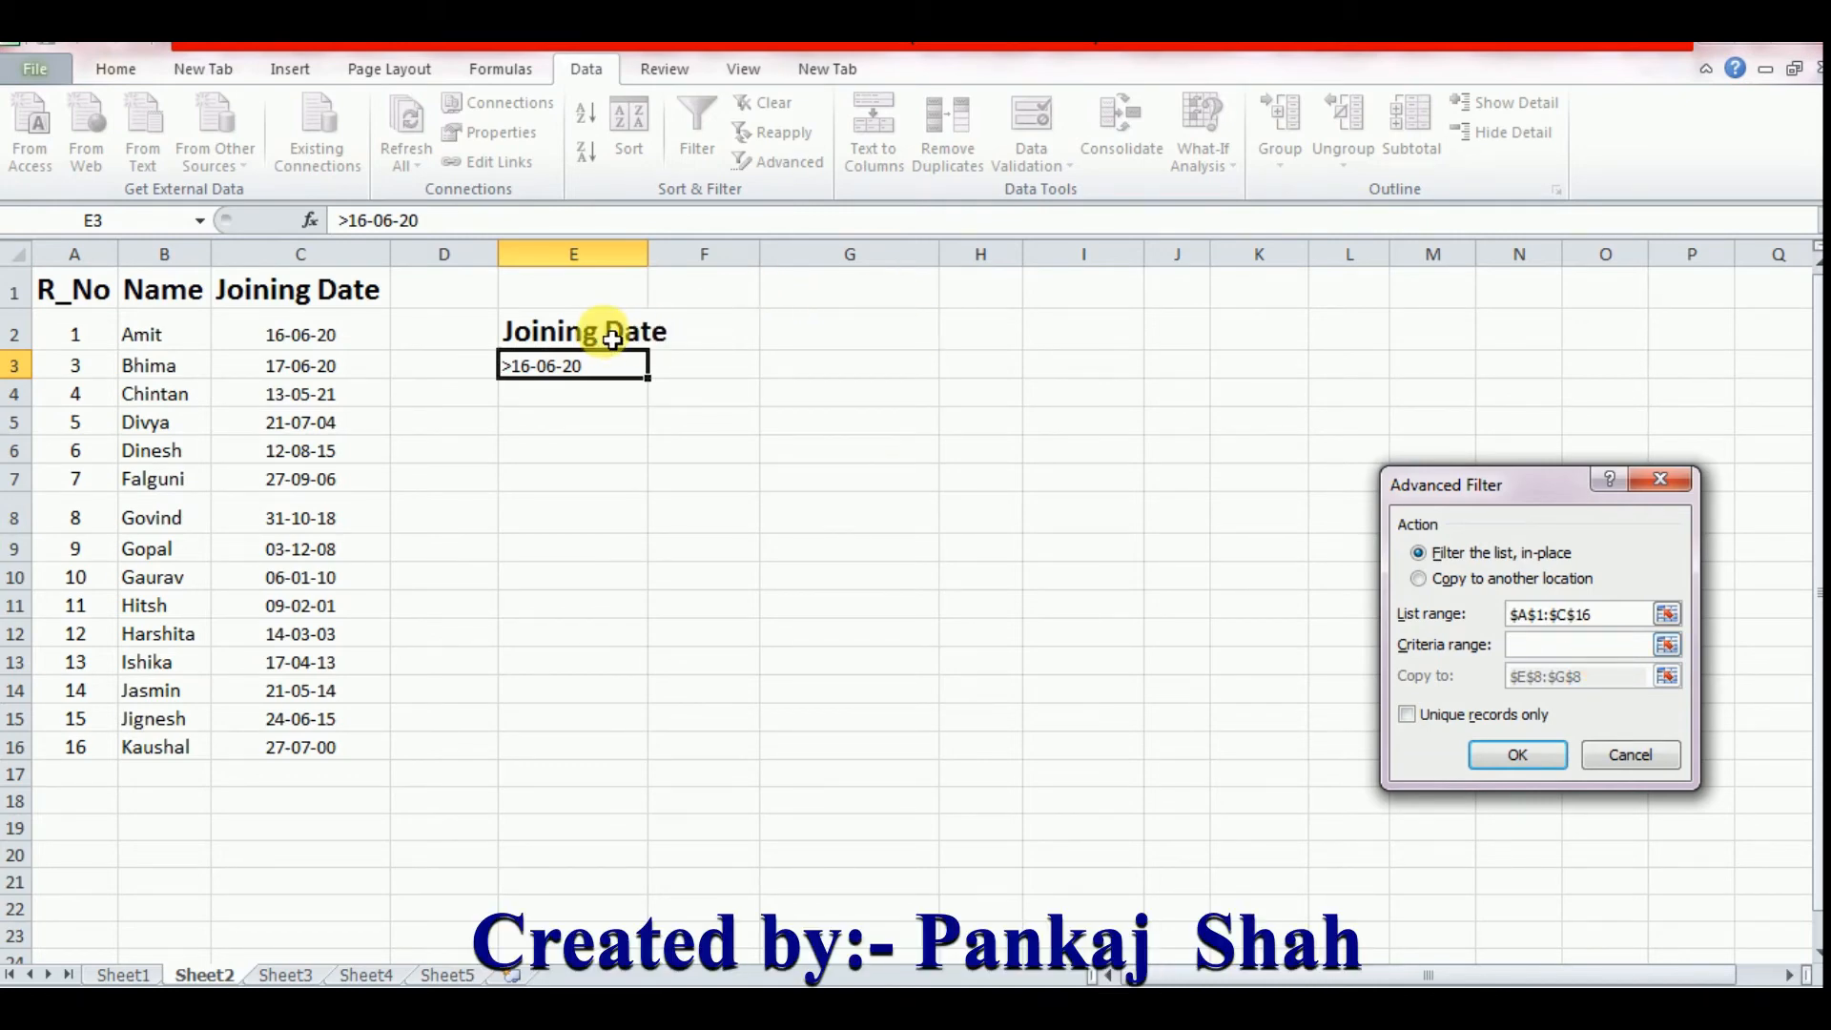
left_click_drag(611, 338, 613, 368)
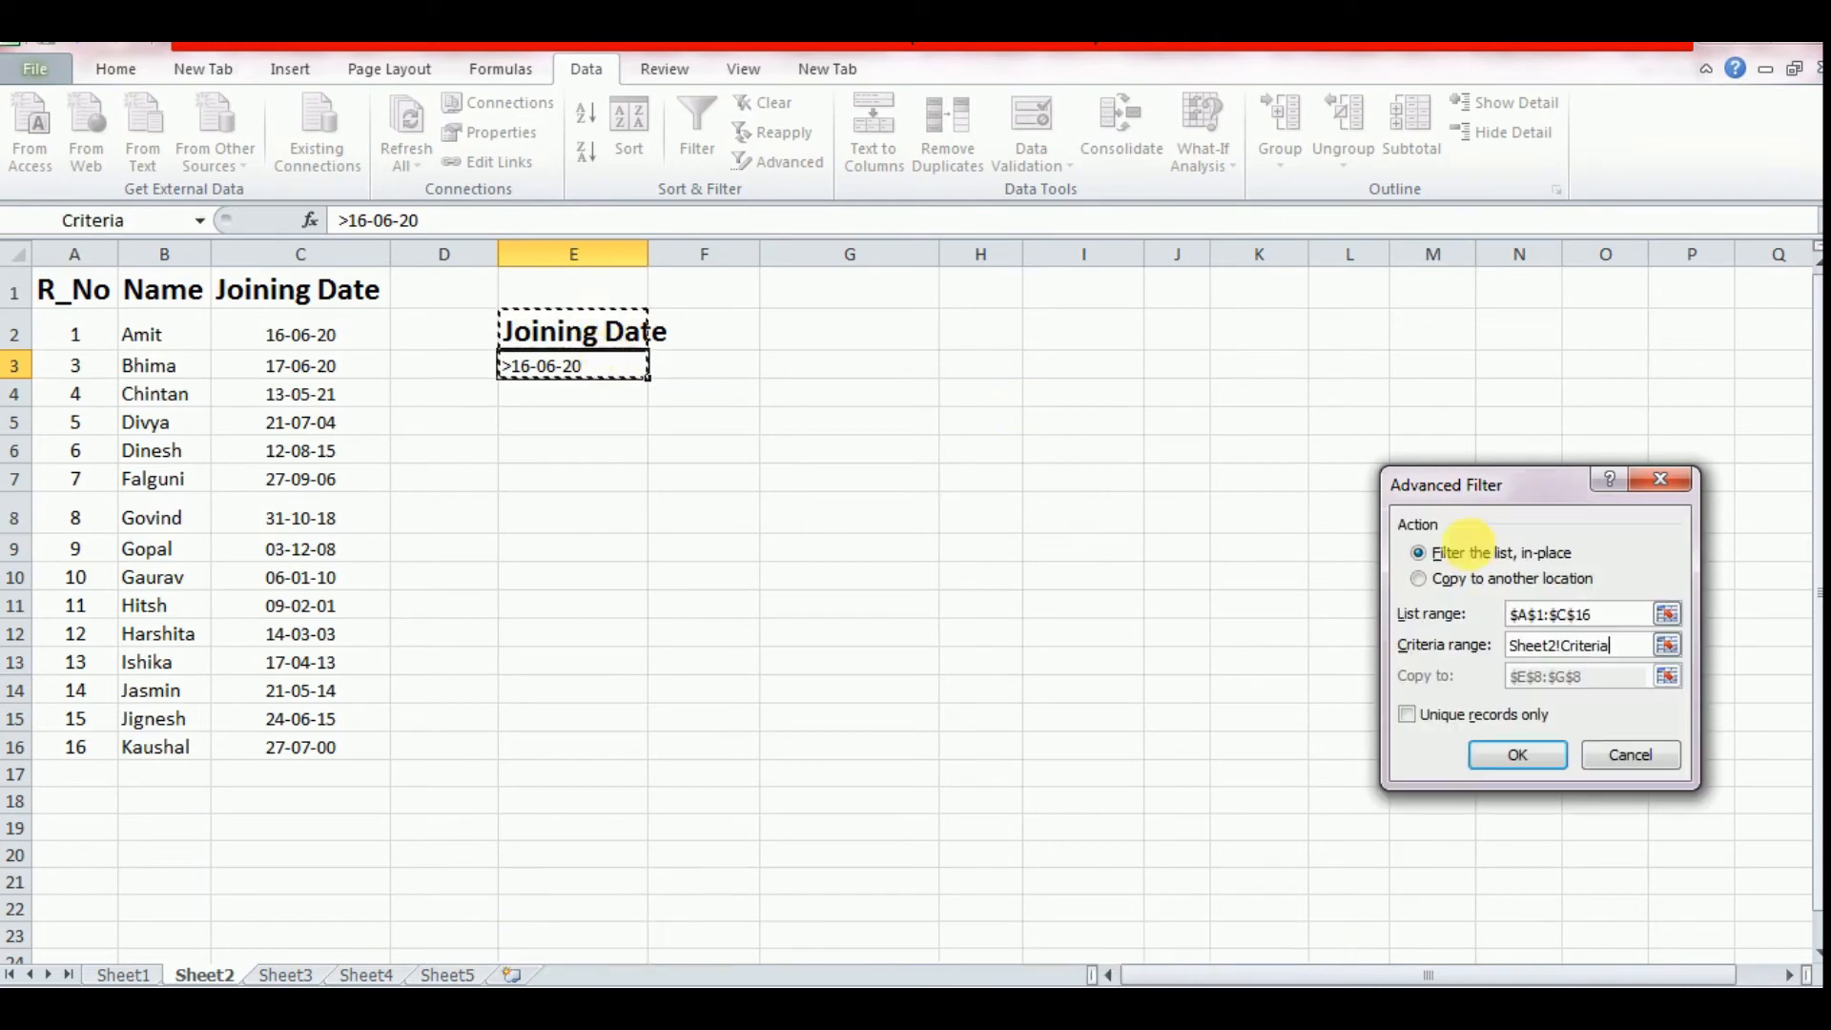
Step: Set the advanced filter to copy its results to another location starting at cell G6, and run it
left_click(1521, 587)
left_click(1624, 679)
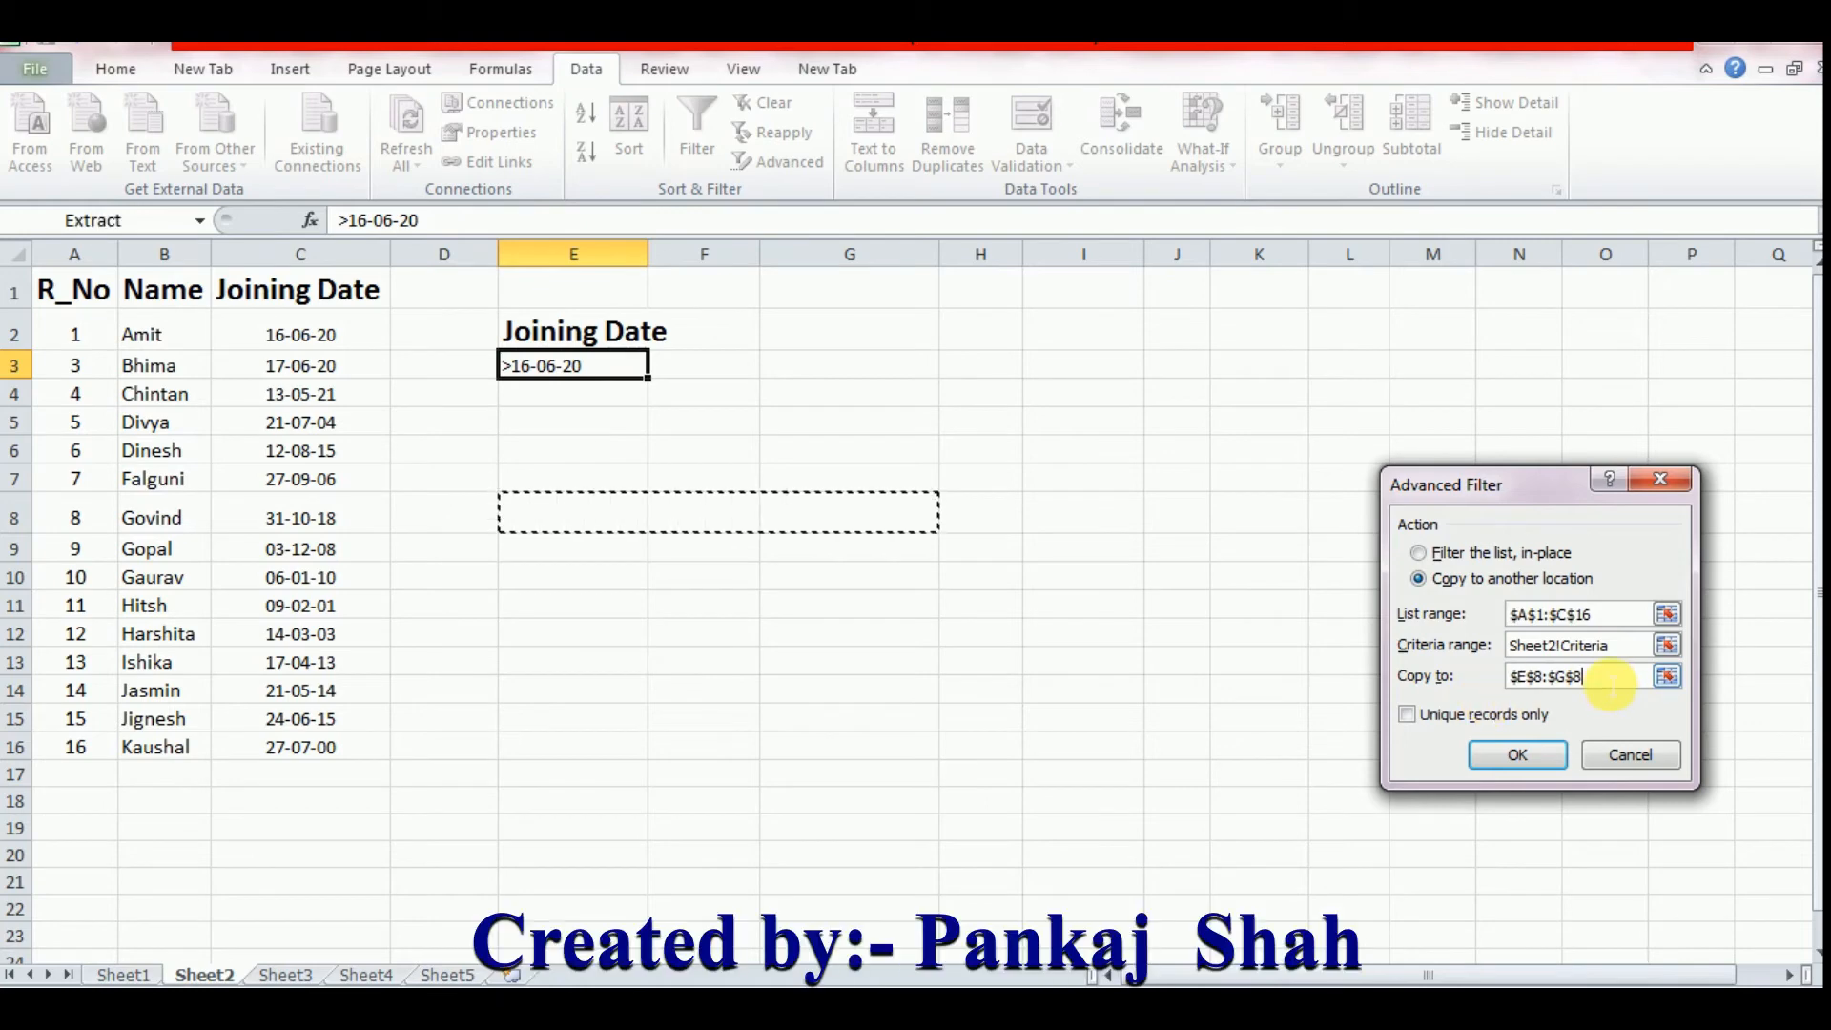
left_click_drag(1608, 681, 1525, 677)
key("BackSpace")
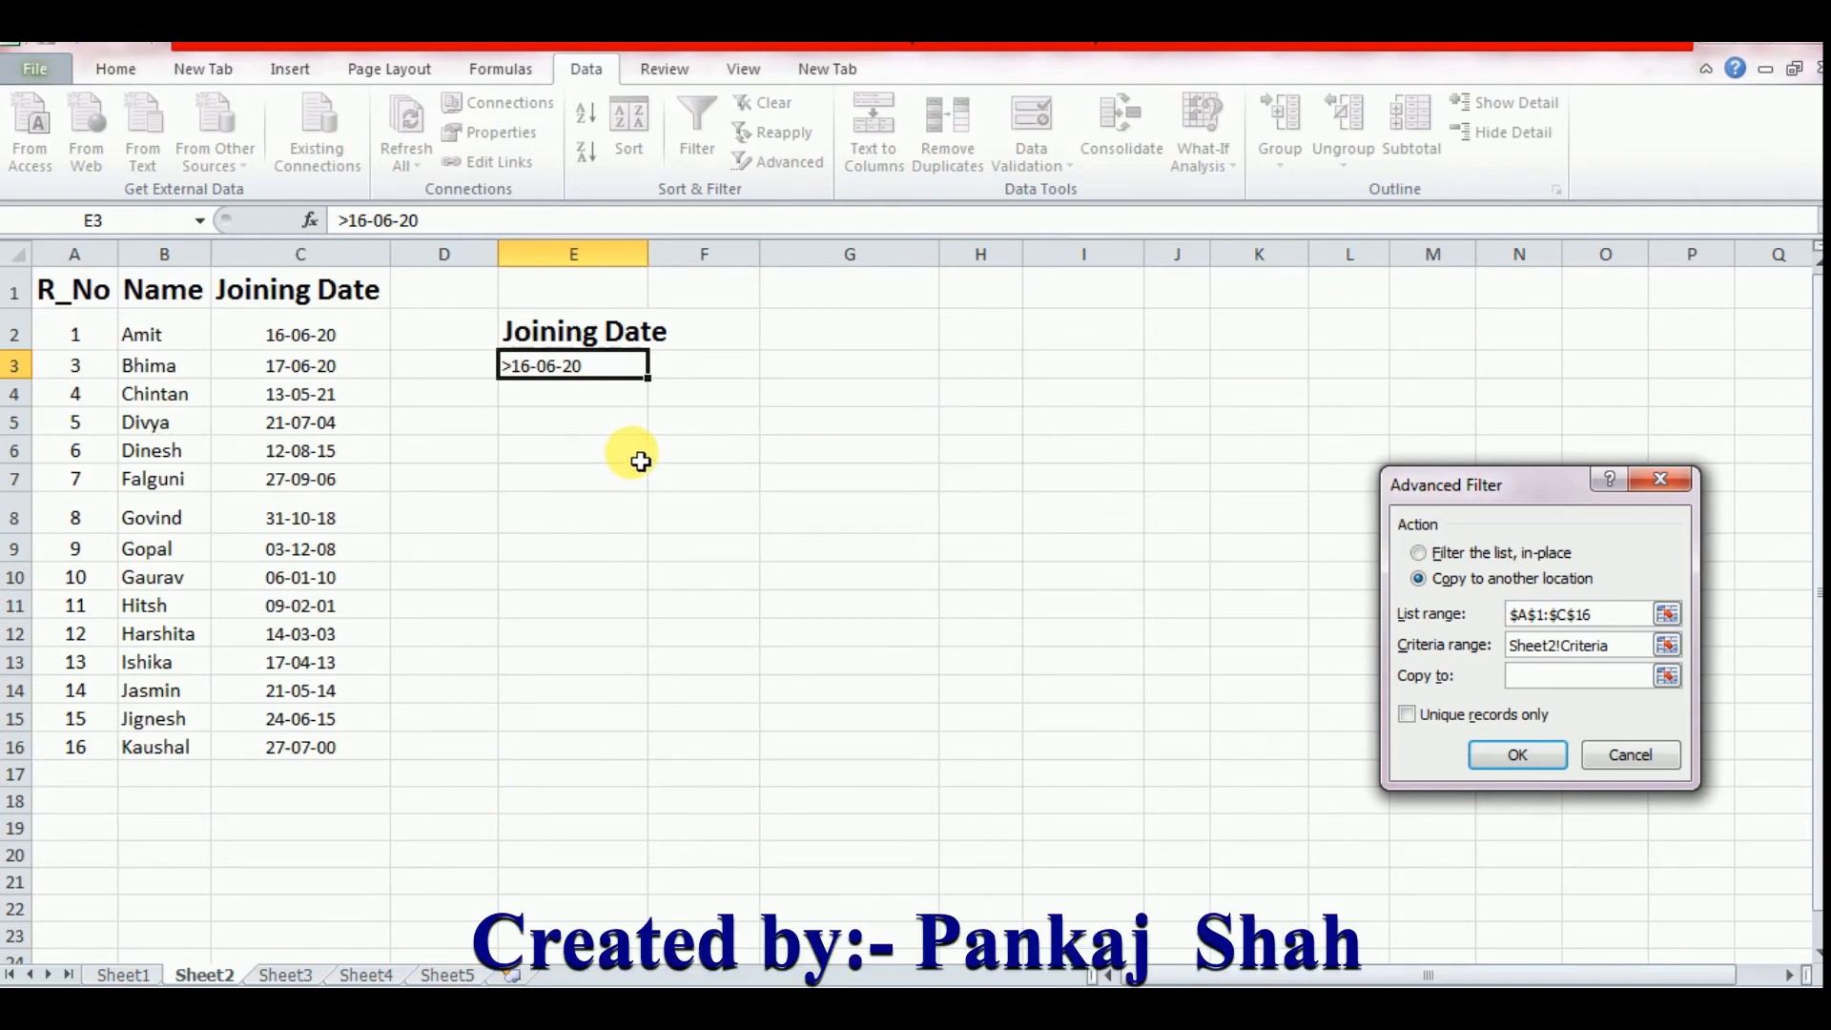
left_click(830, 450)
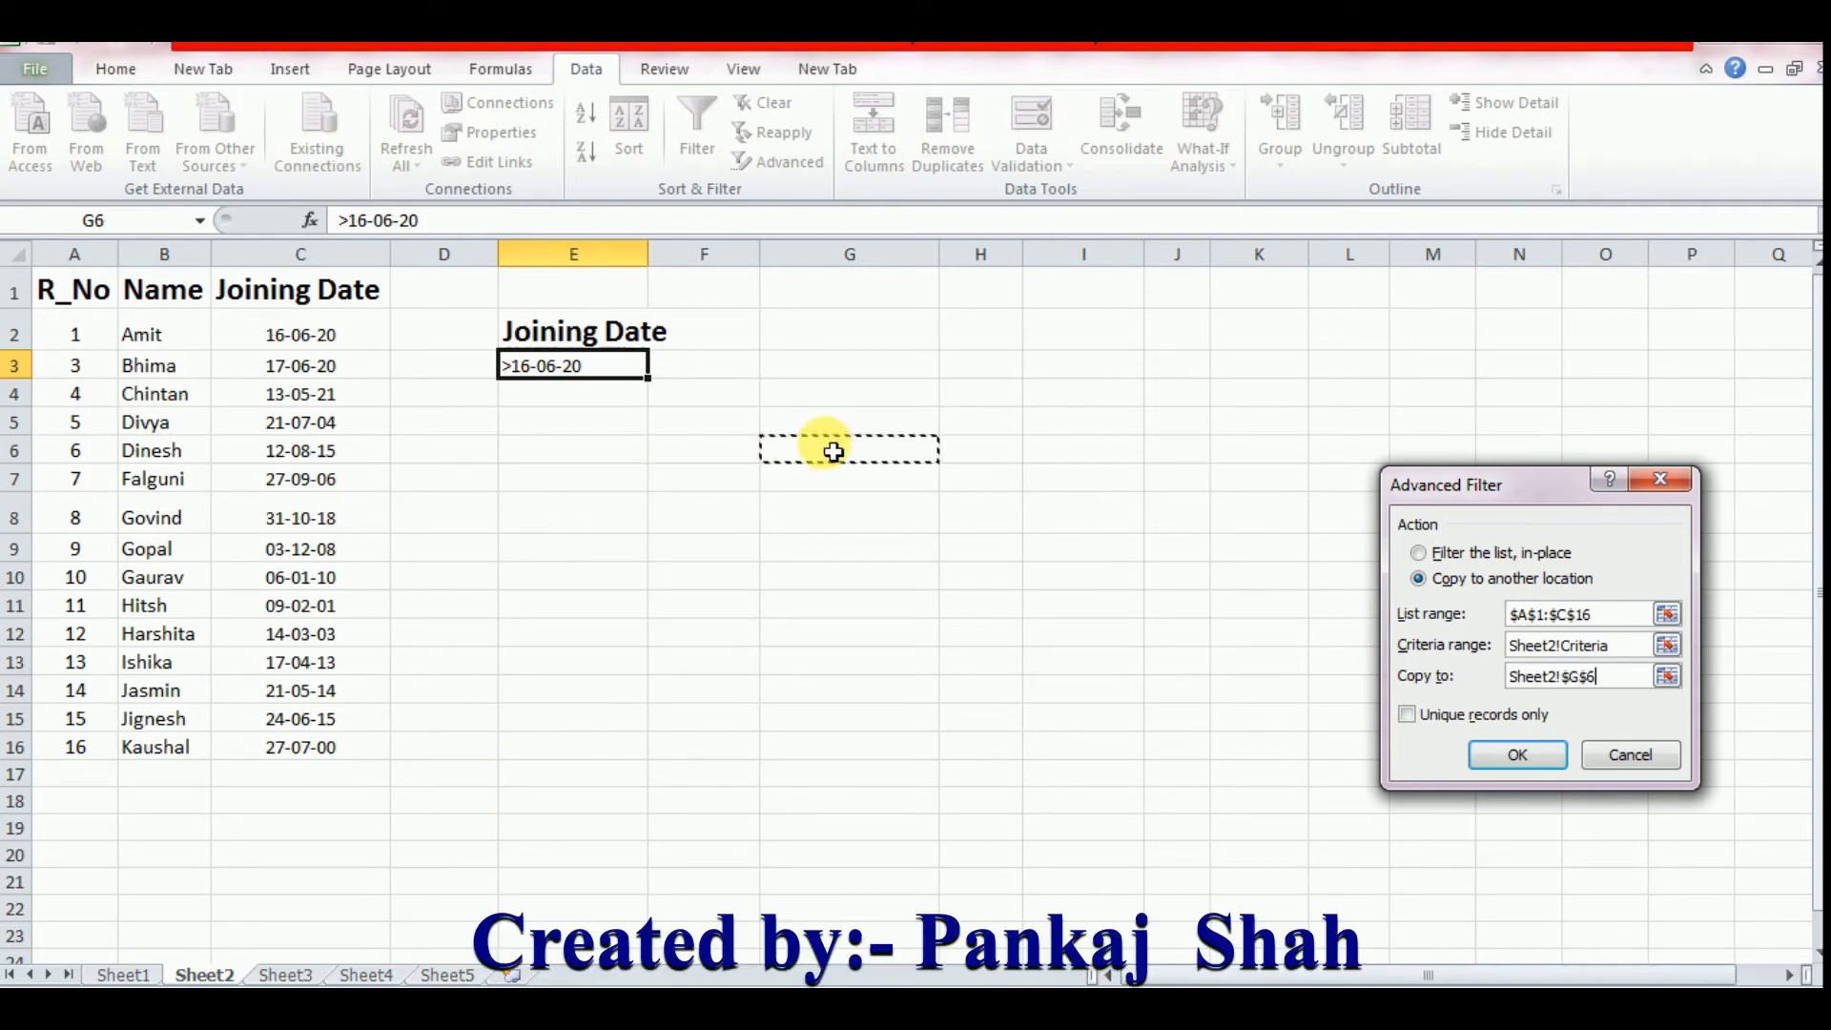
left_click(1521, 754)
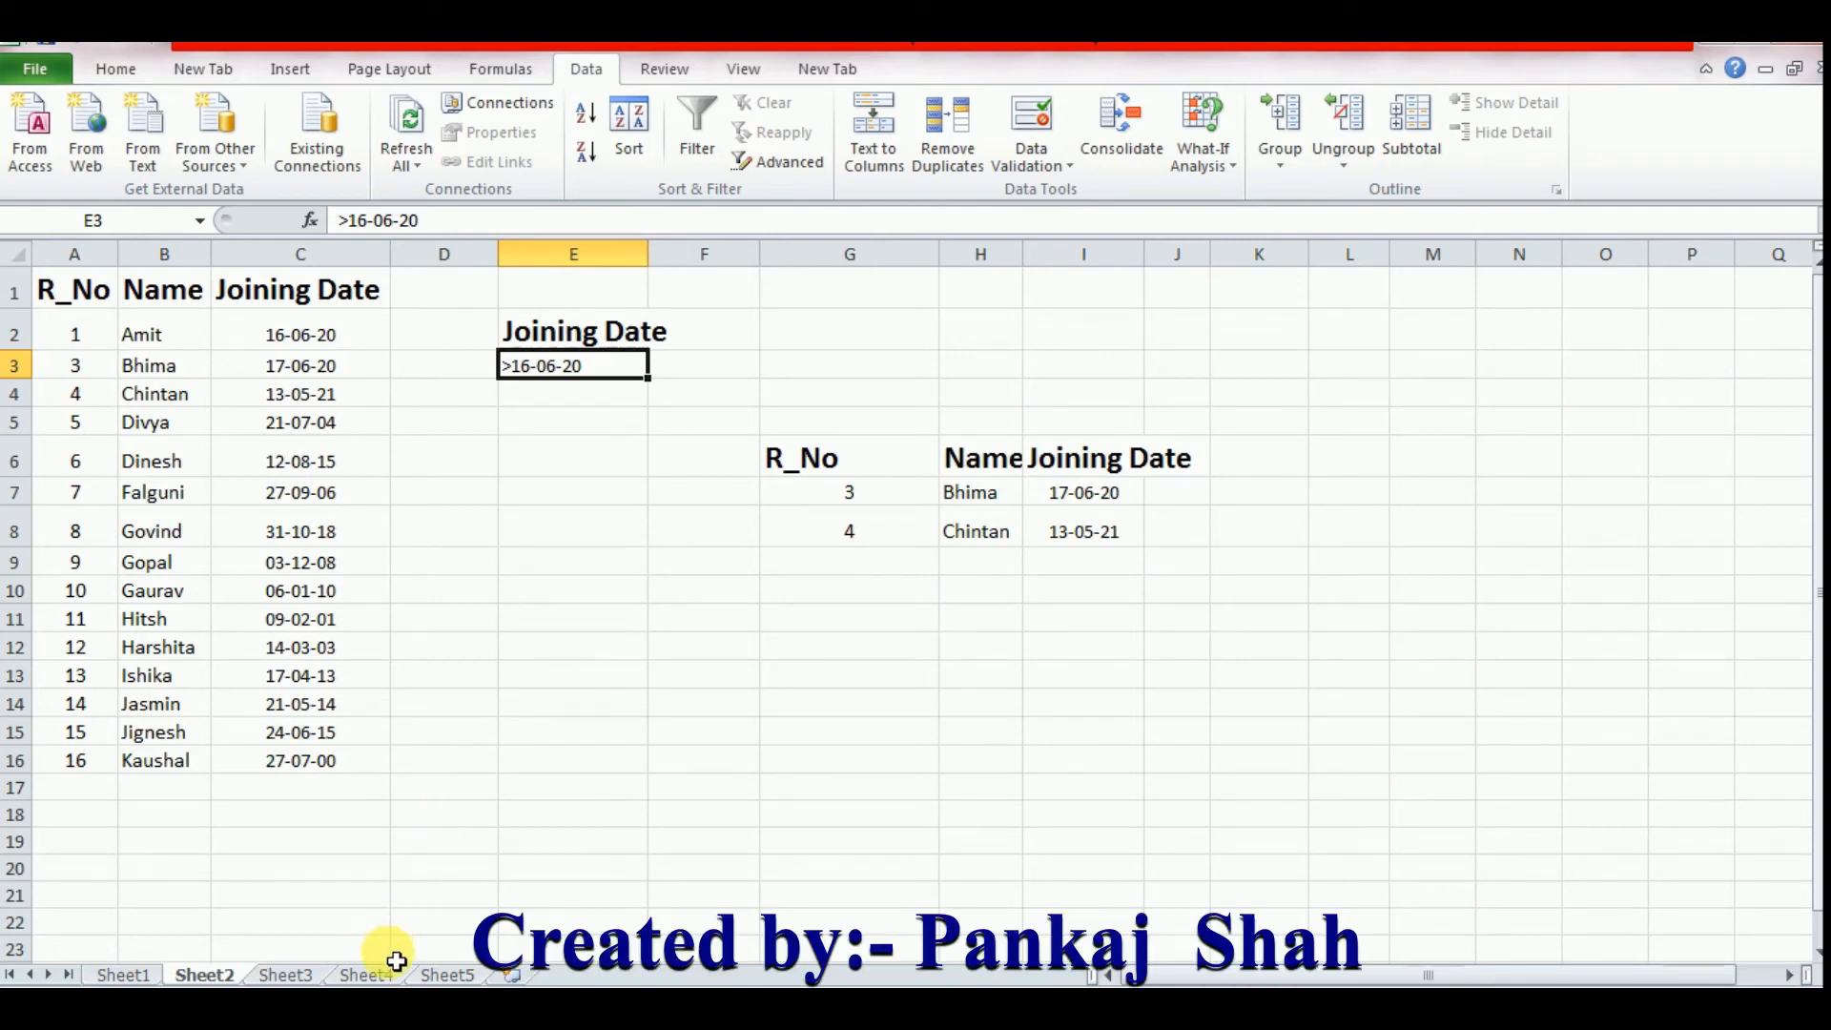
Step: Copy the Math header from Sheet4 into cell A1 of Sheet5 as a criterion header
left_click(445, 974)
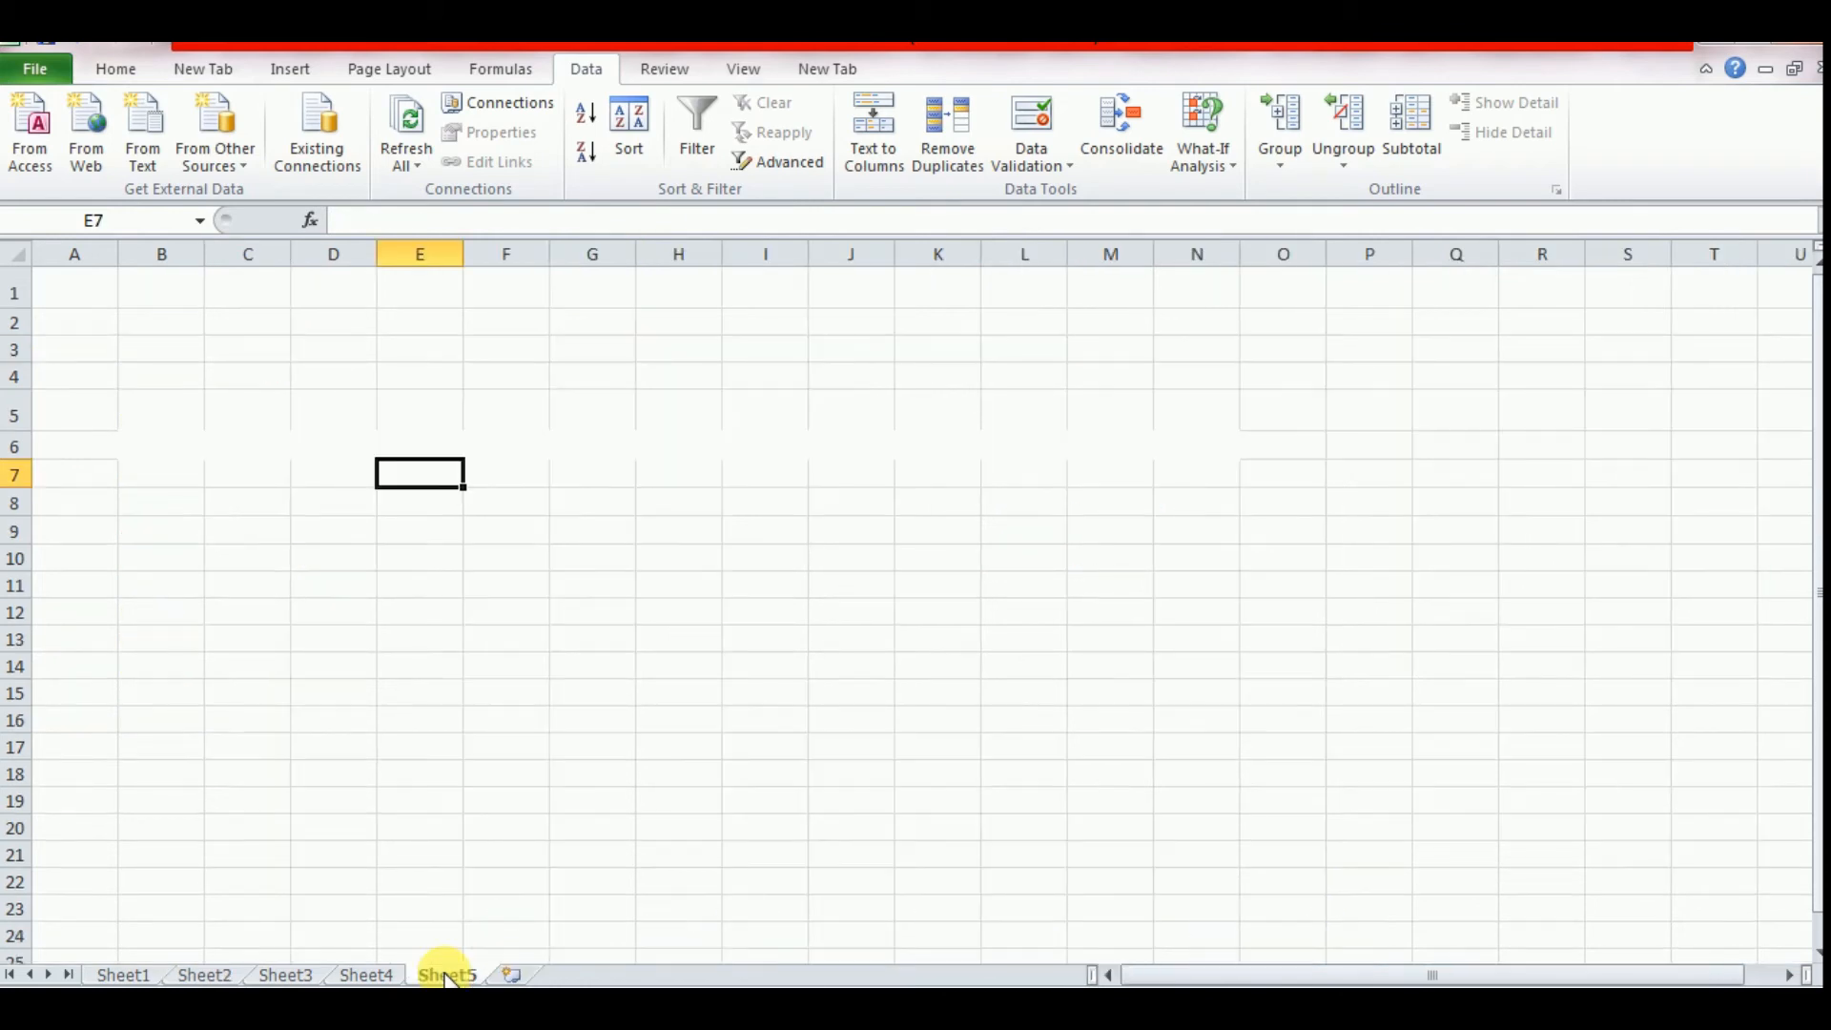
left_click(366, 975)
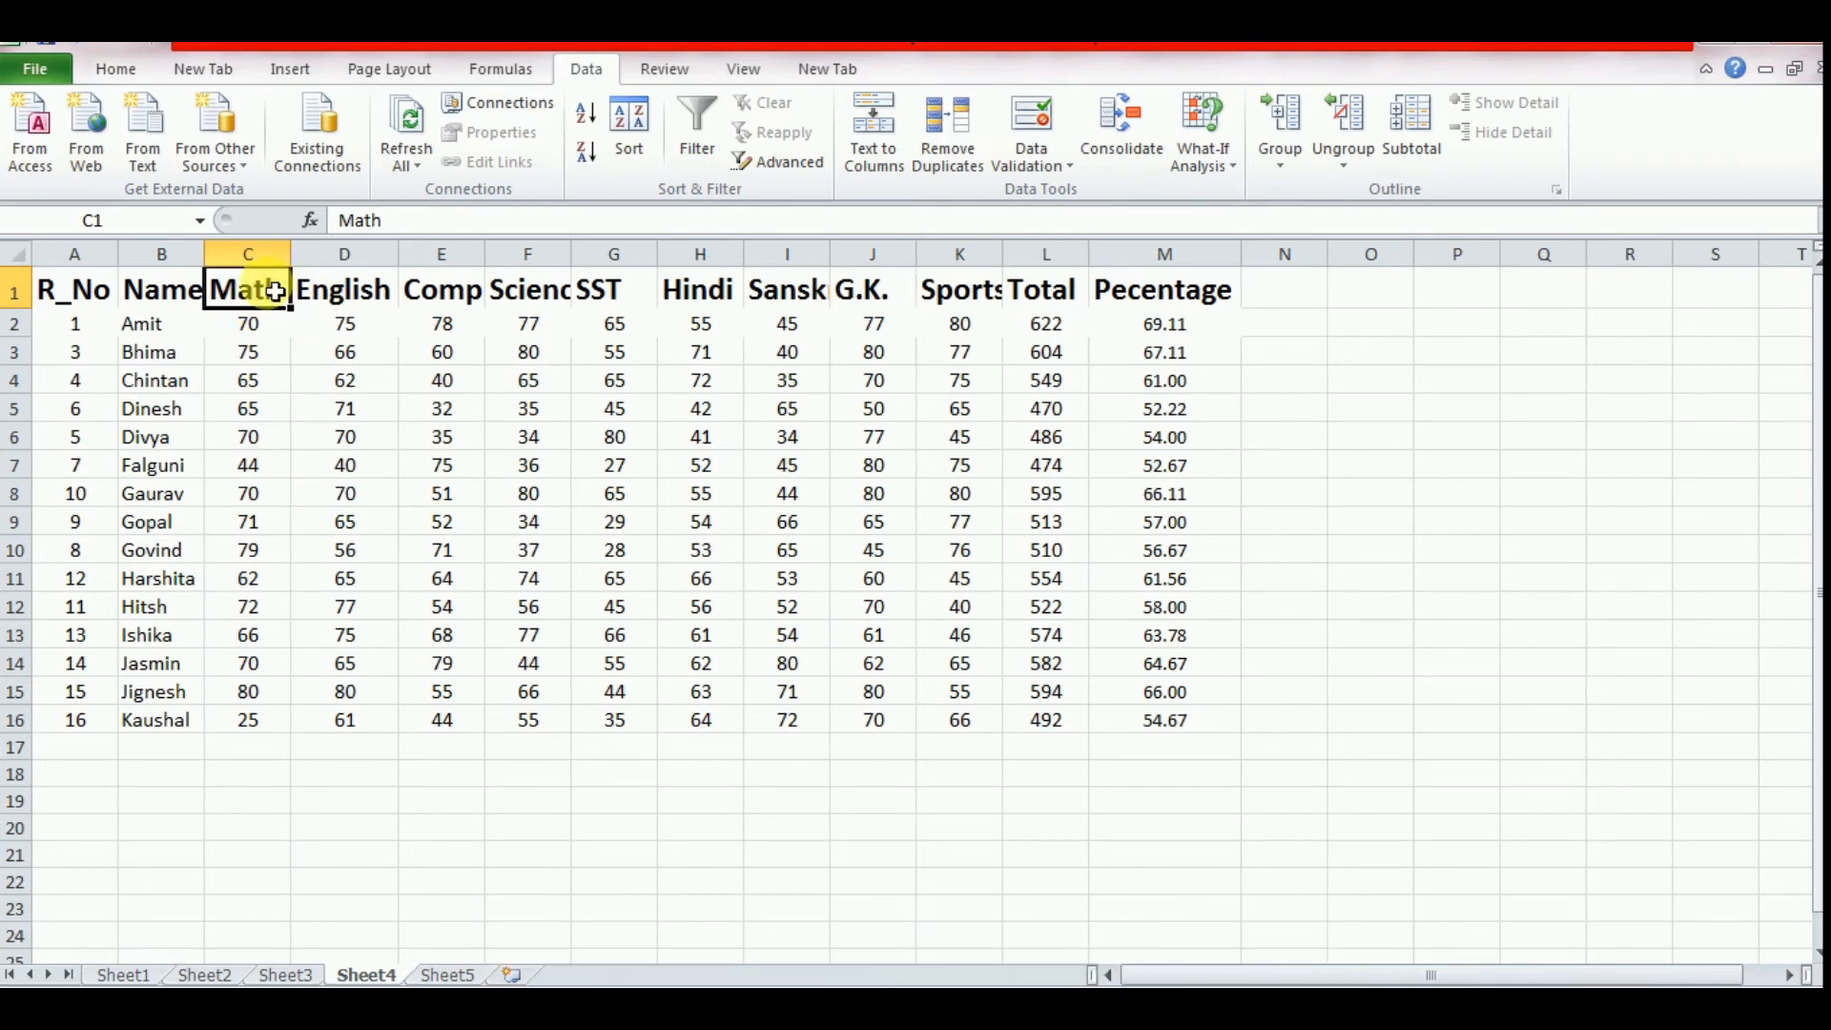
key("ctrl+c")
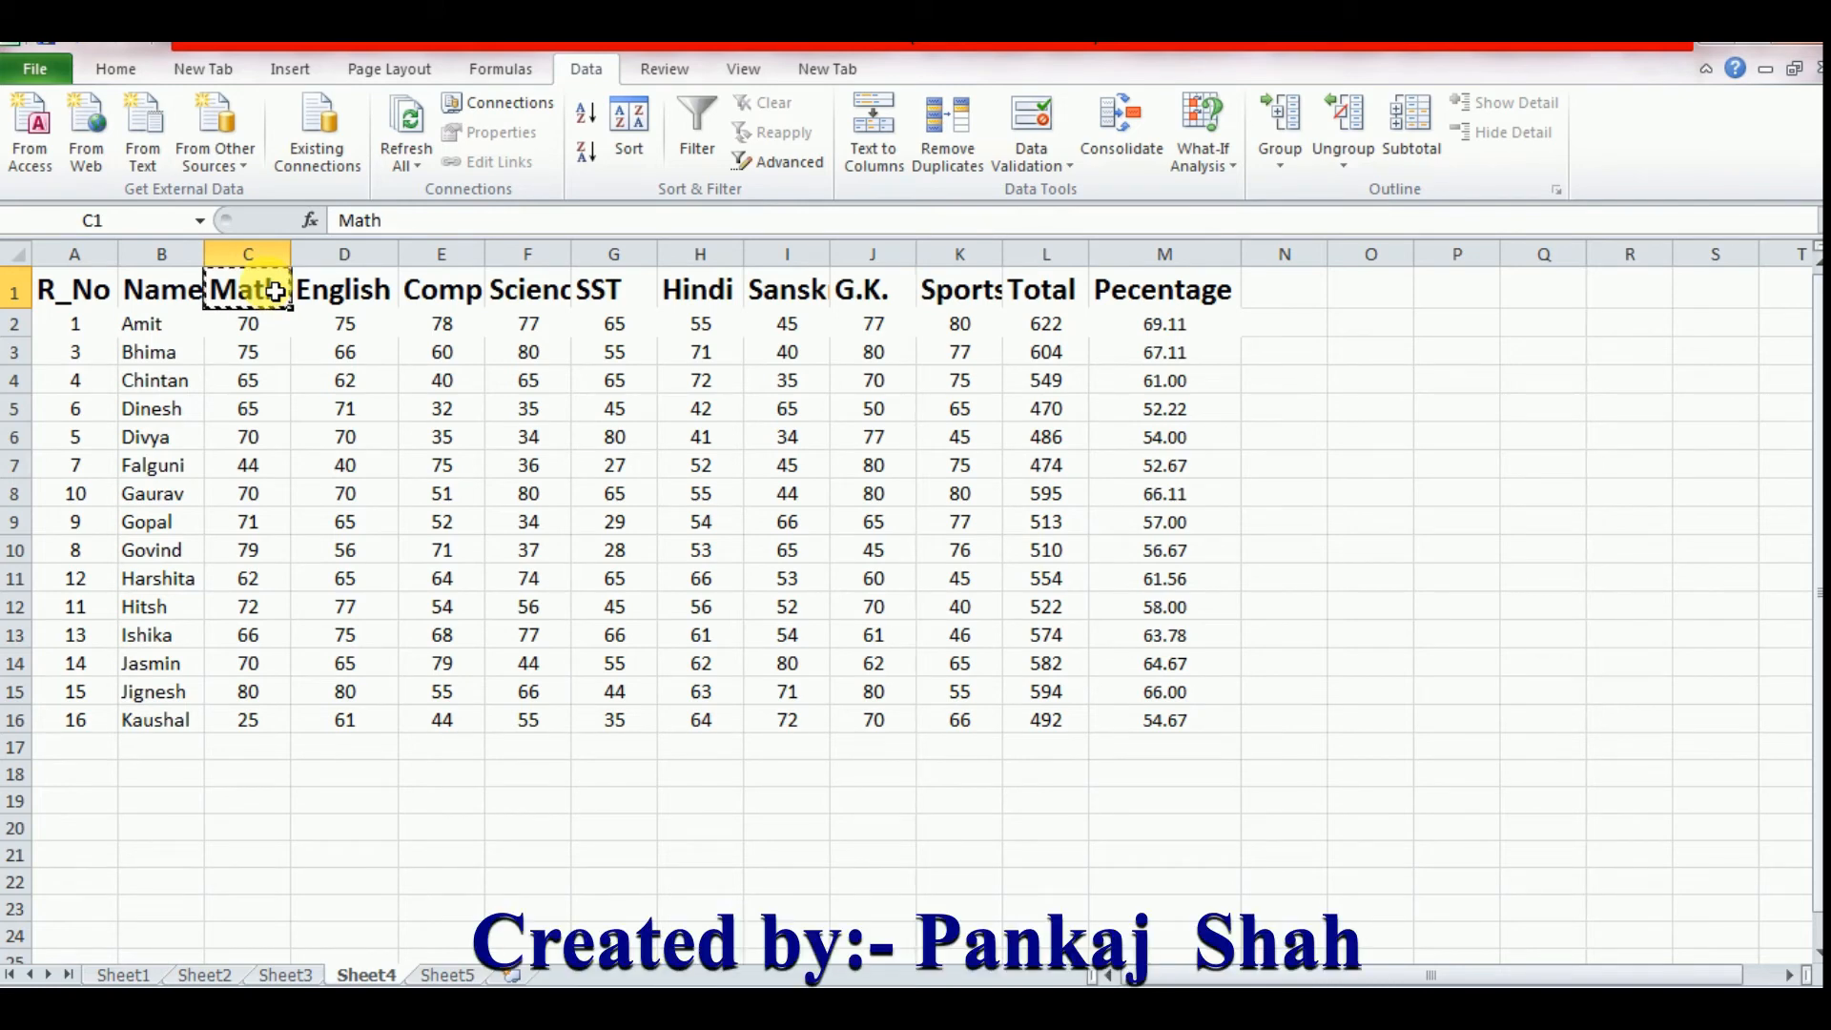
left_click(447, 974)
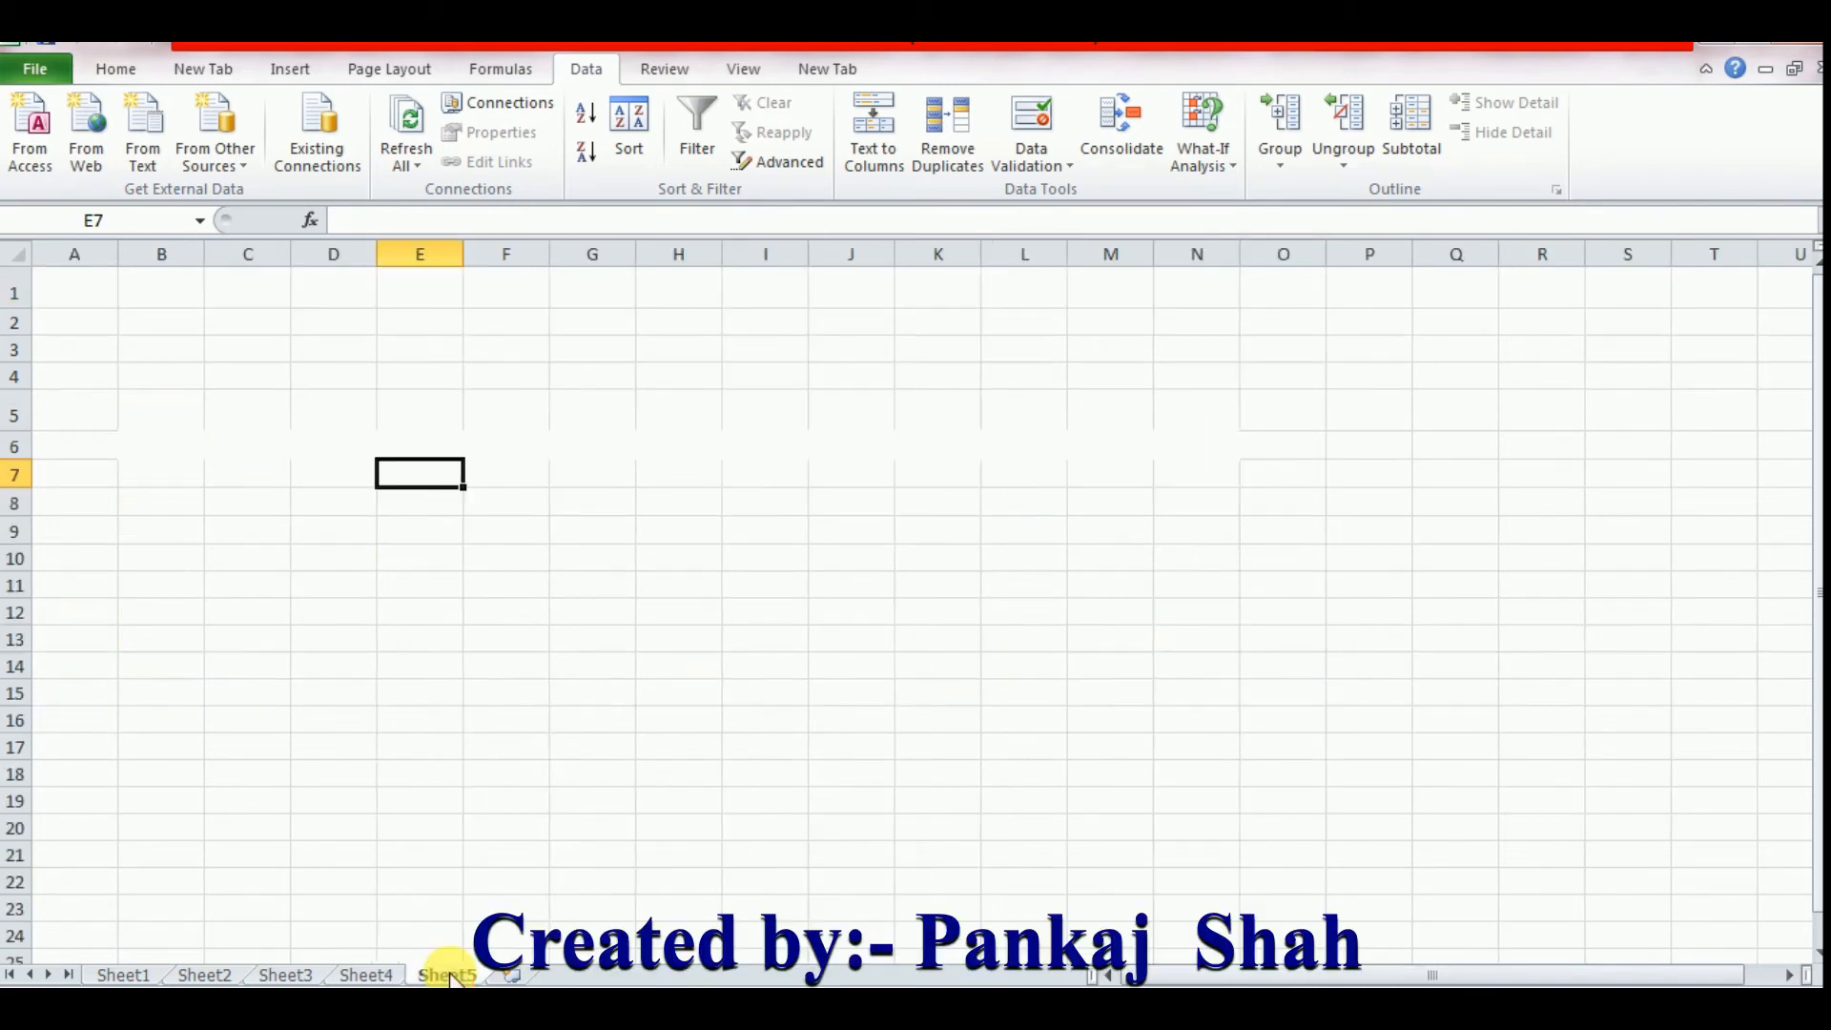
left_click(107, 293)
key("ctrl+v")
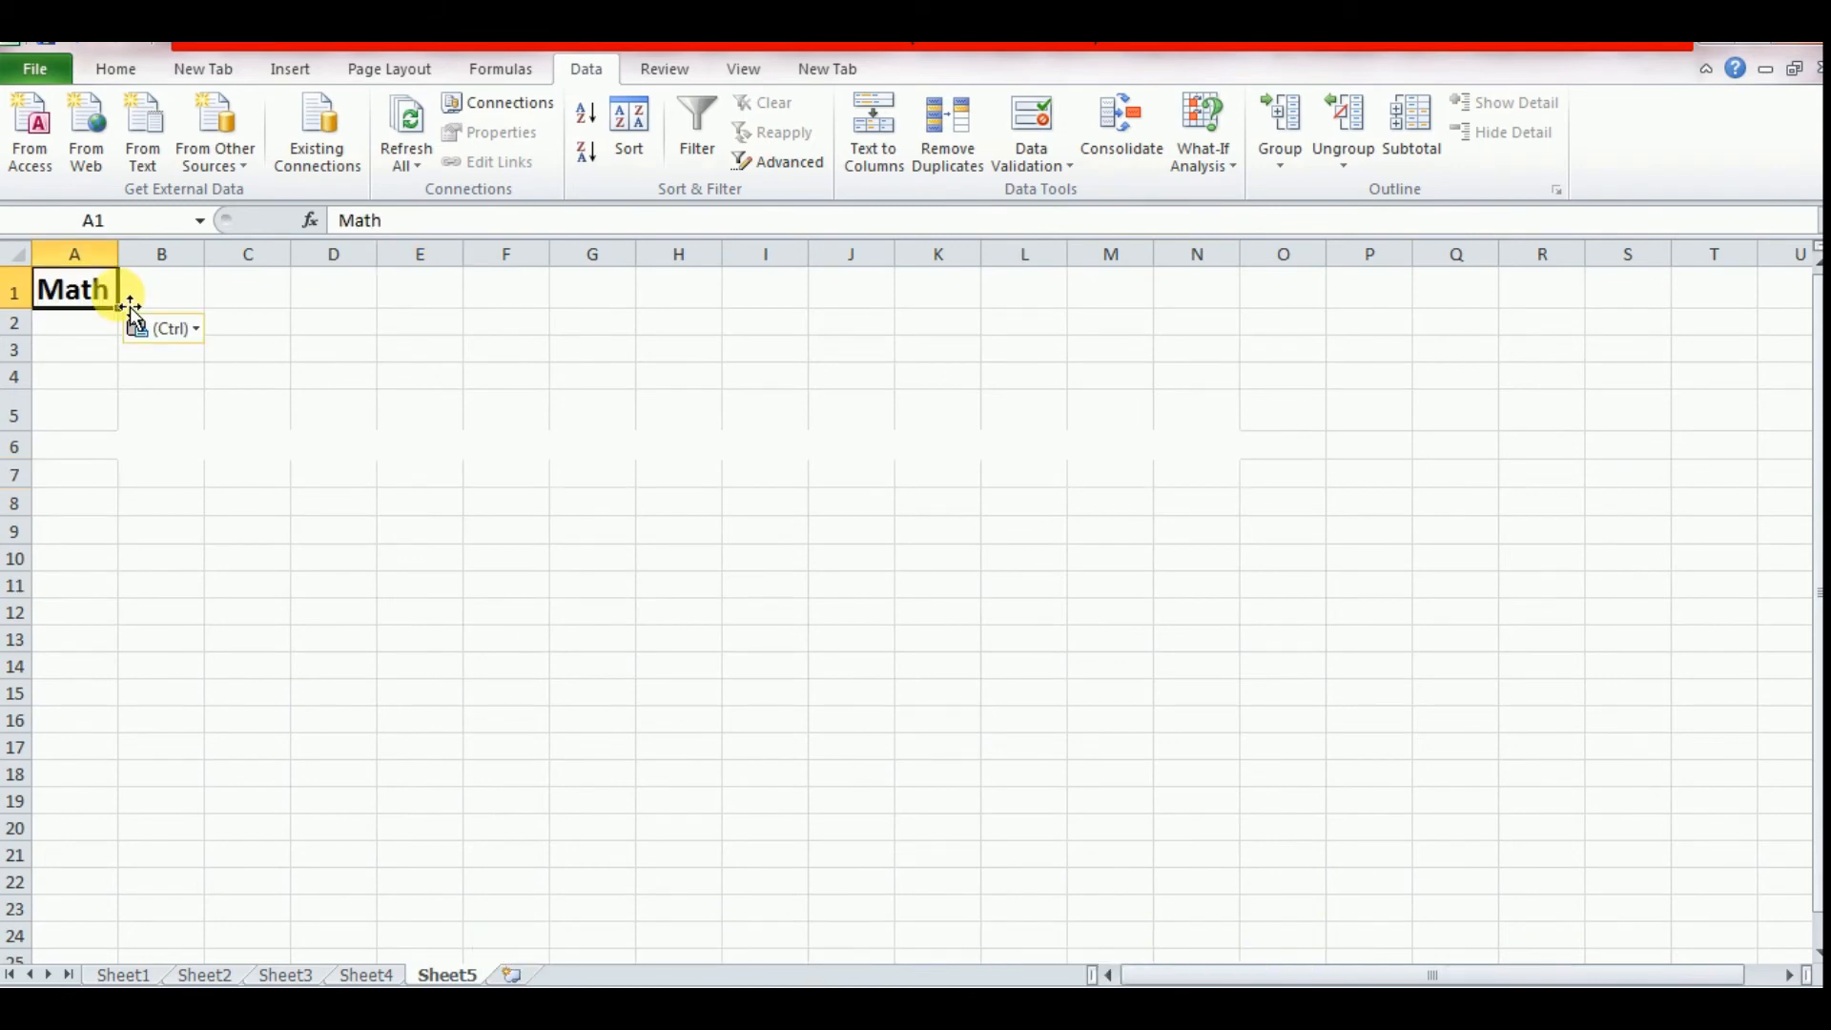
Step: Enter the Math criterion 70 in cell A2 of Sheet5
left_click(91, 336)
type("70")
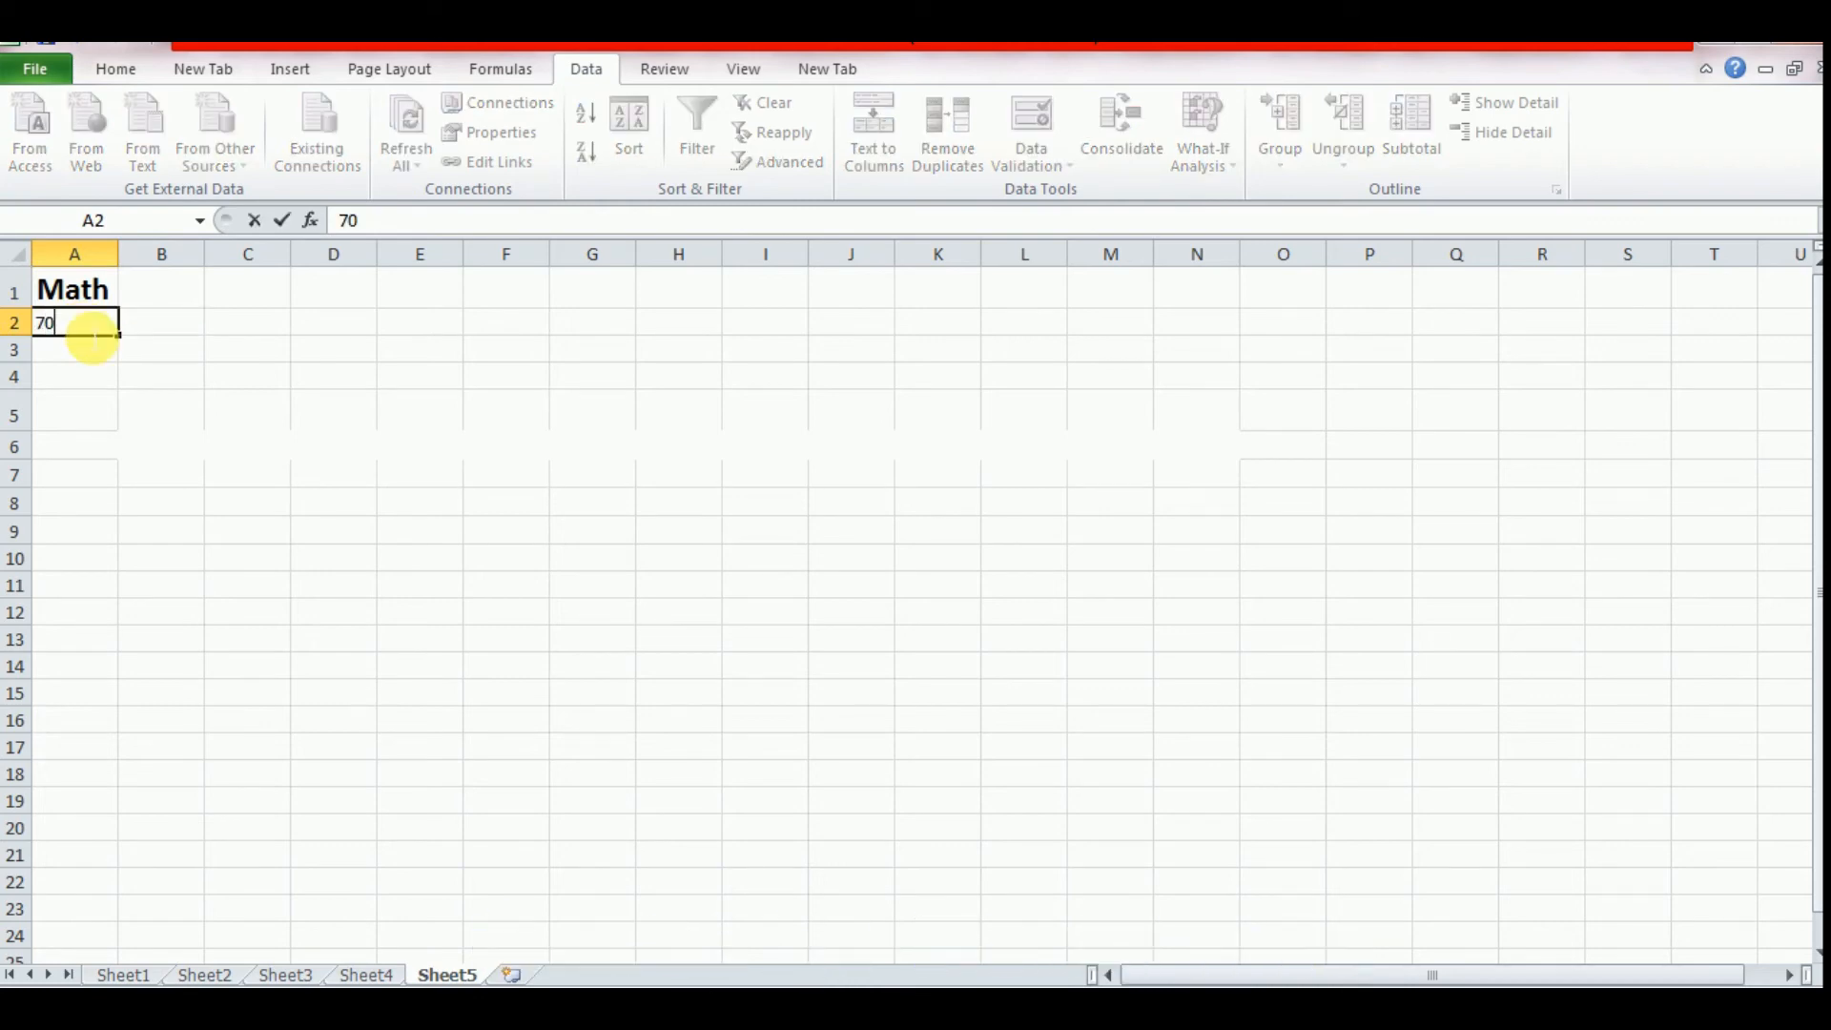
key("Return")
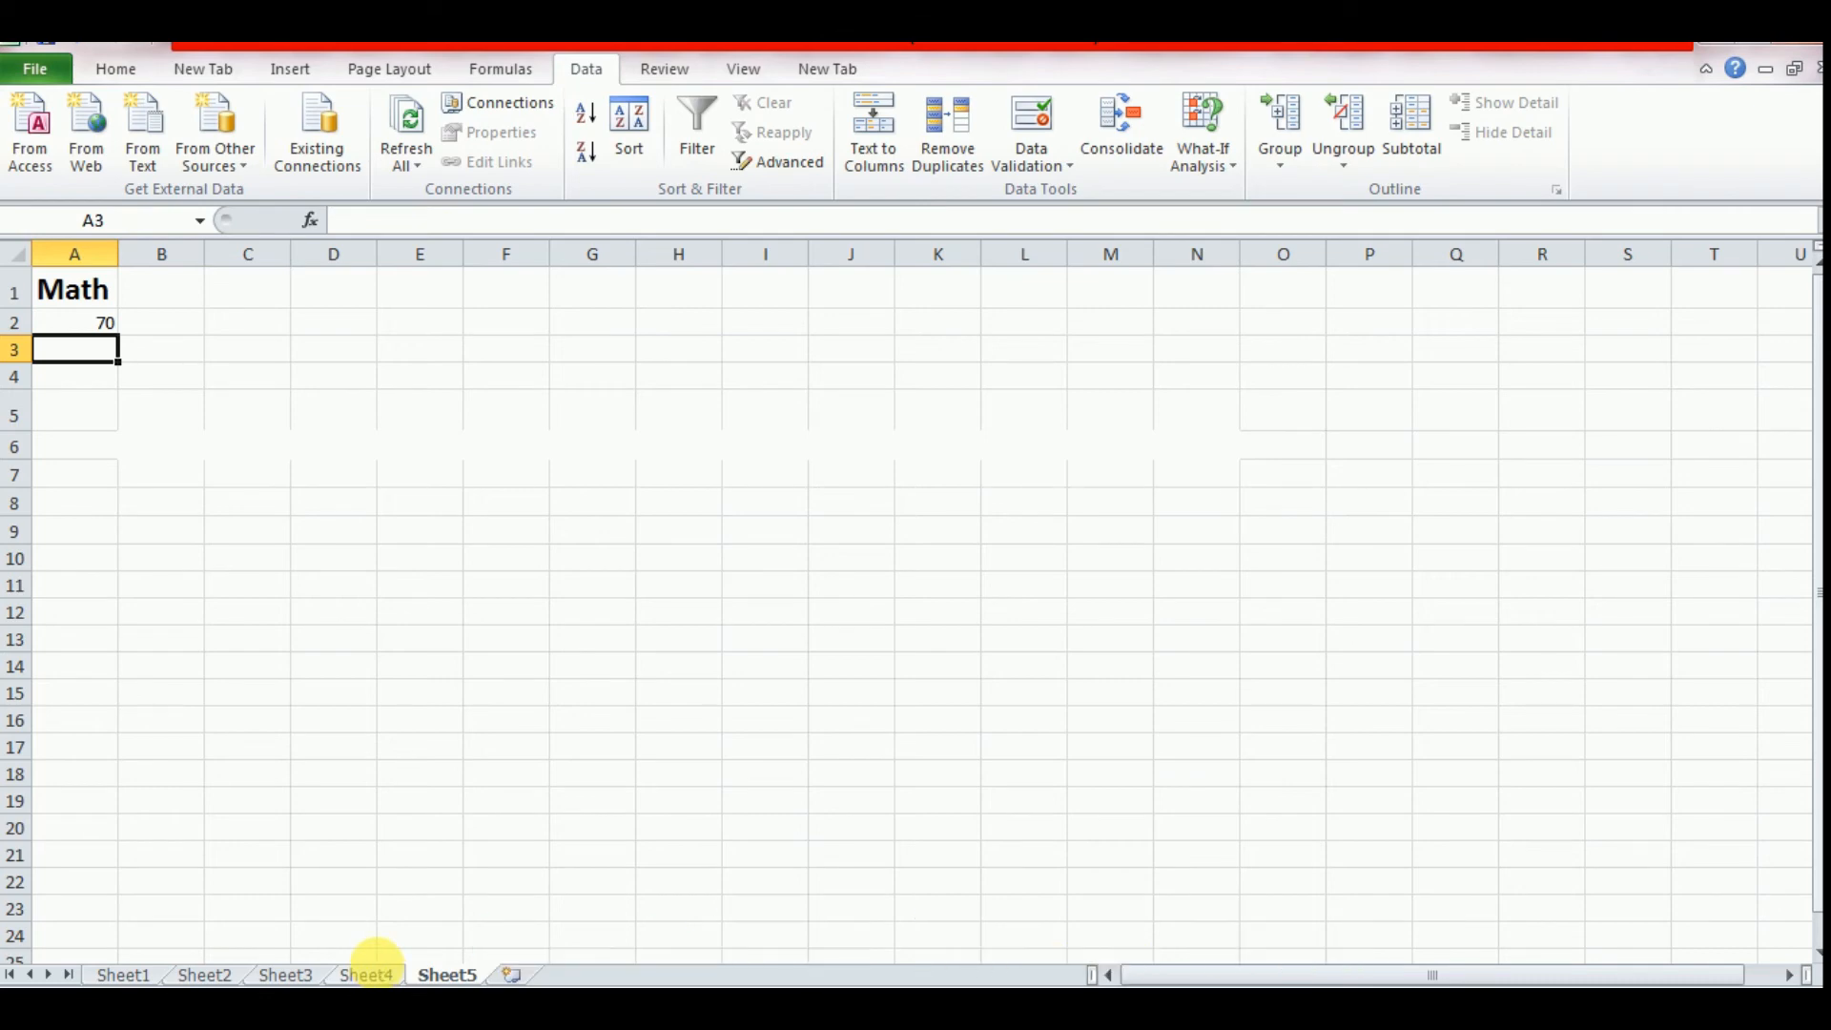
Step: Start an advanced filter from Sheet4 on the list A1:M16, with Sheet5's A1:A2 as the criteria range
left_click(367, 974)
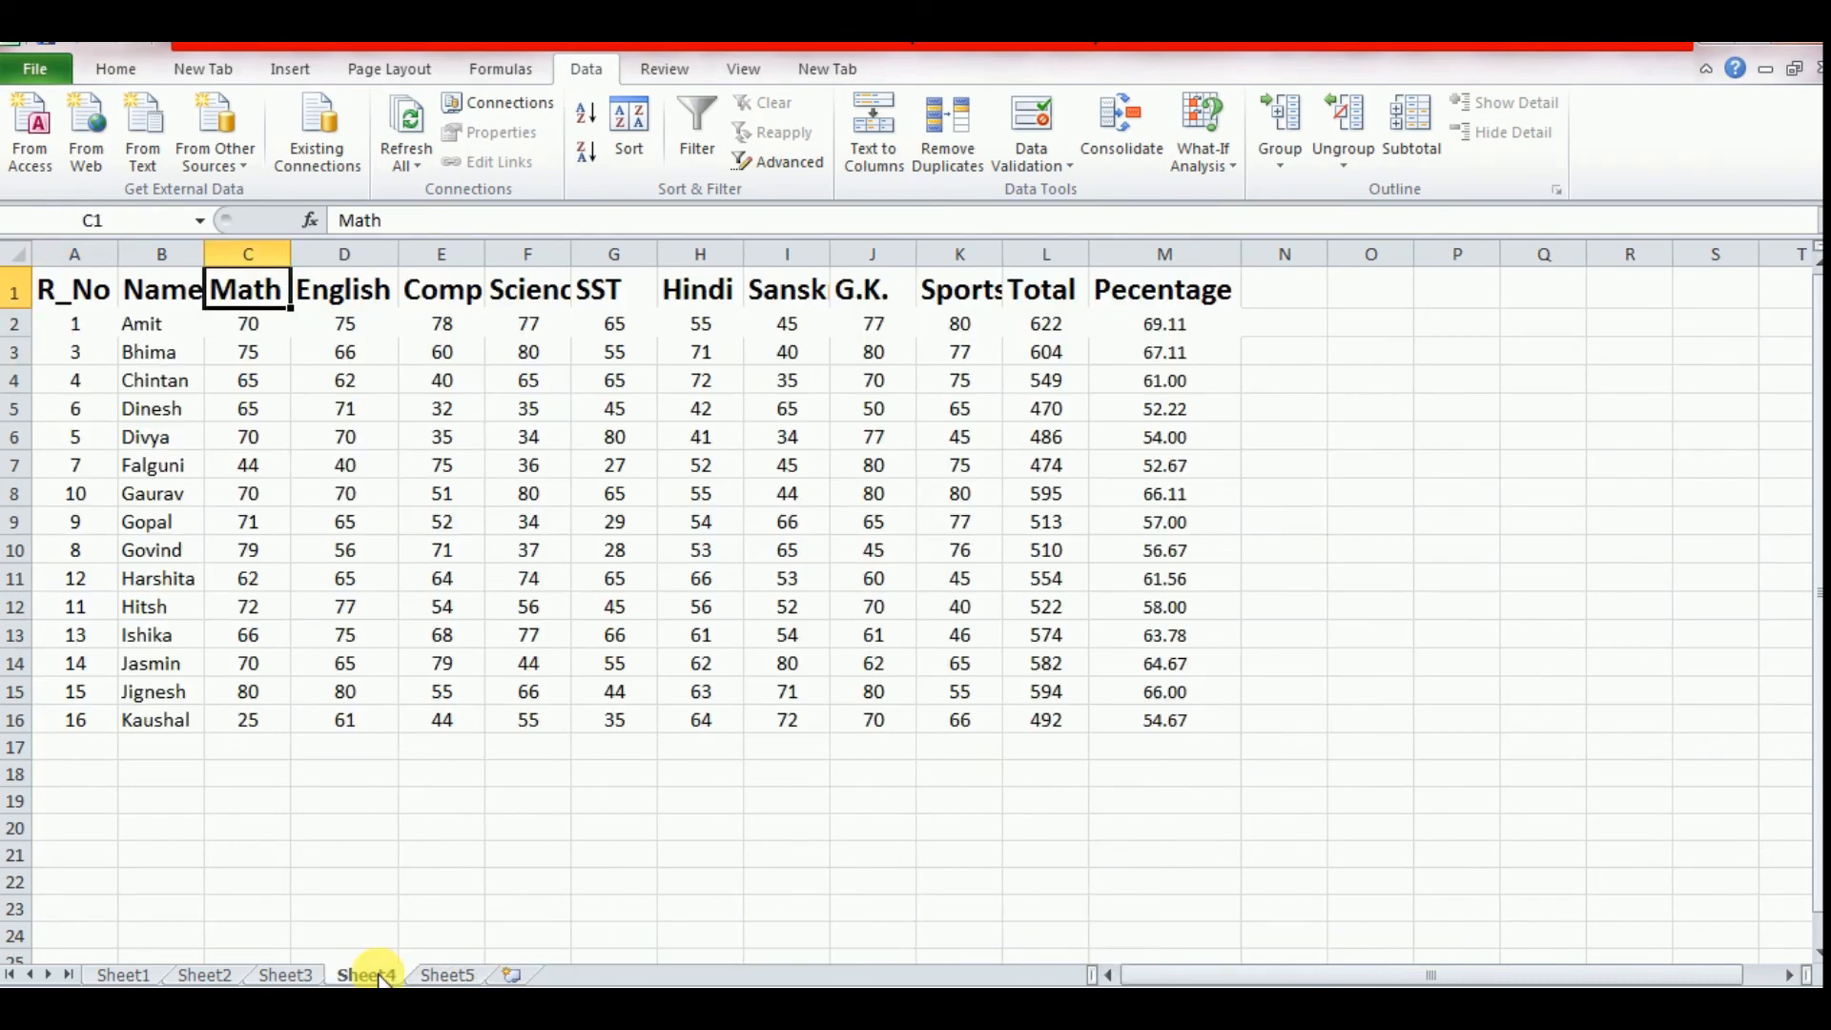
left_click(809, 164)
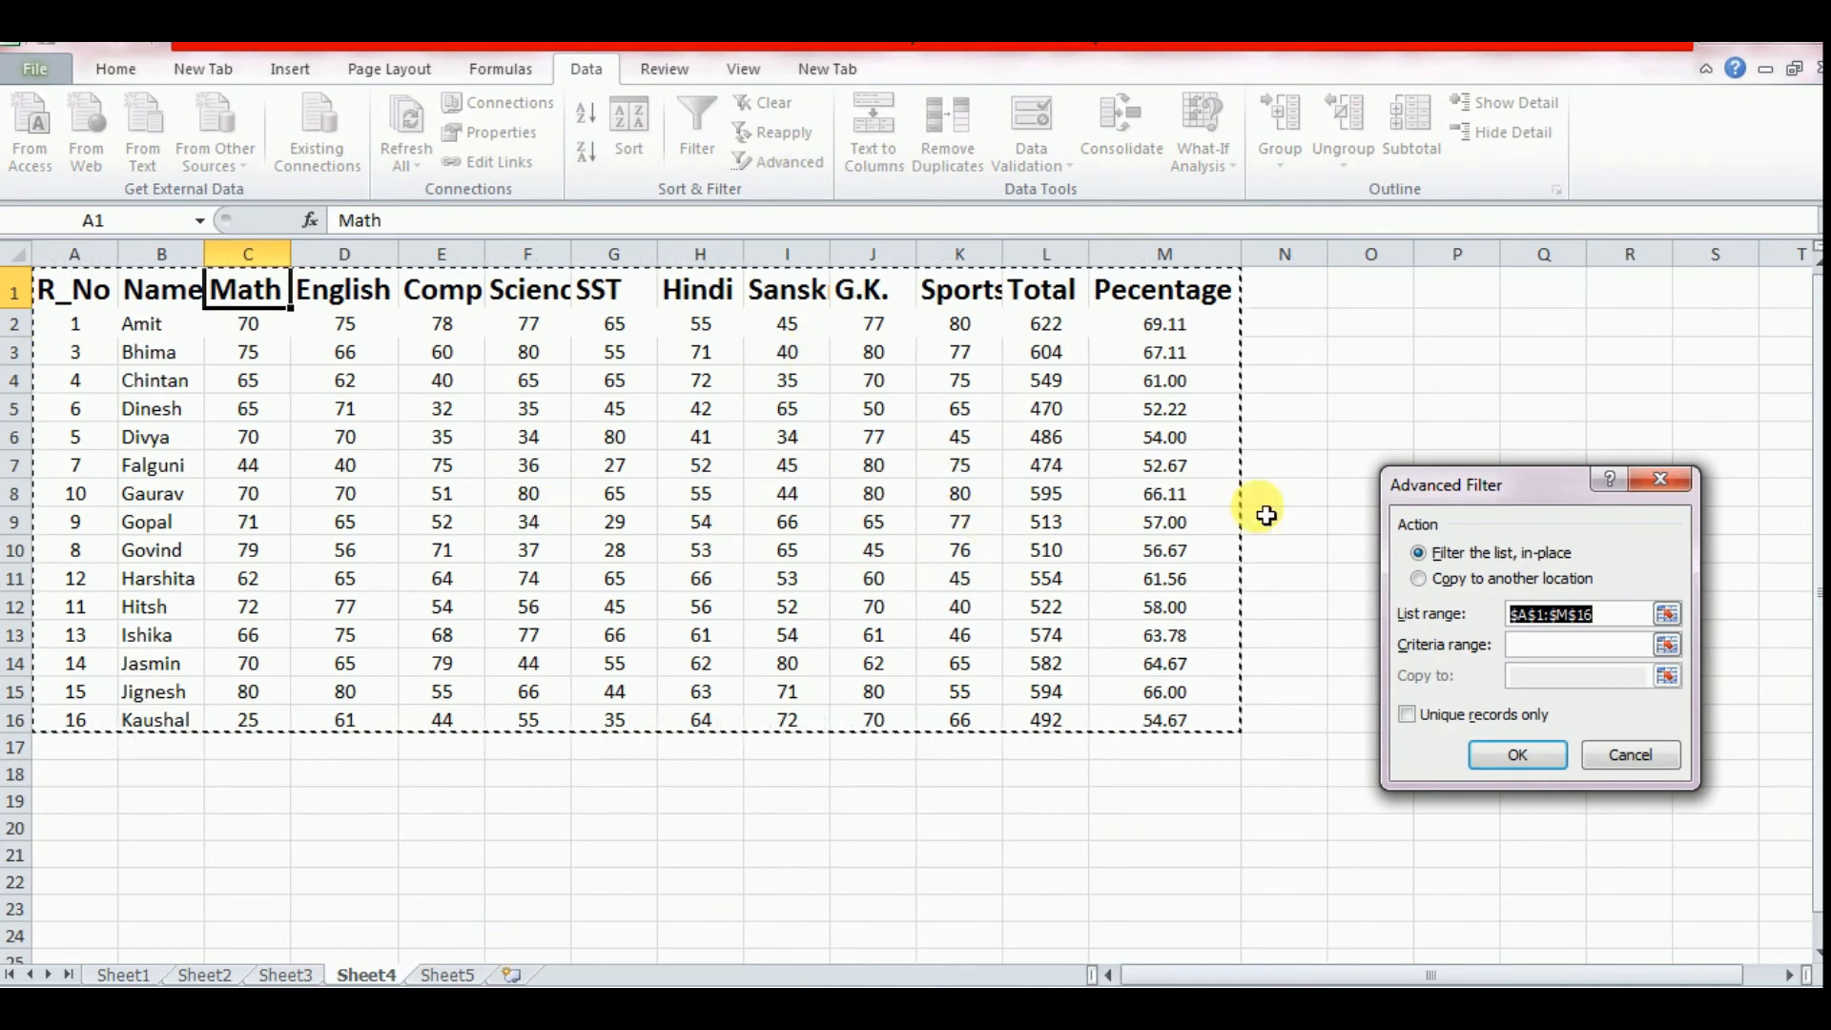
left_click(1588, 645)
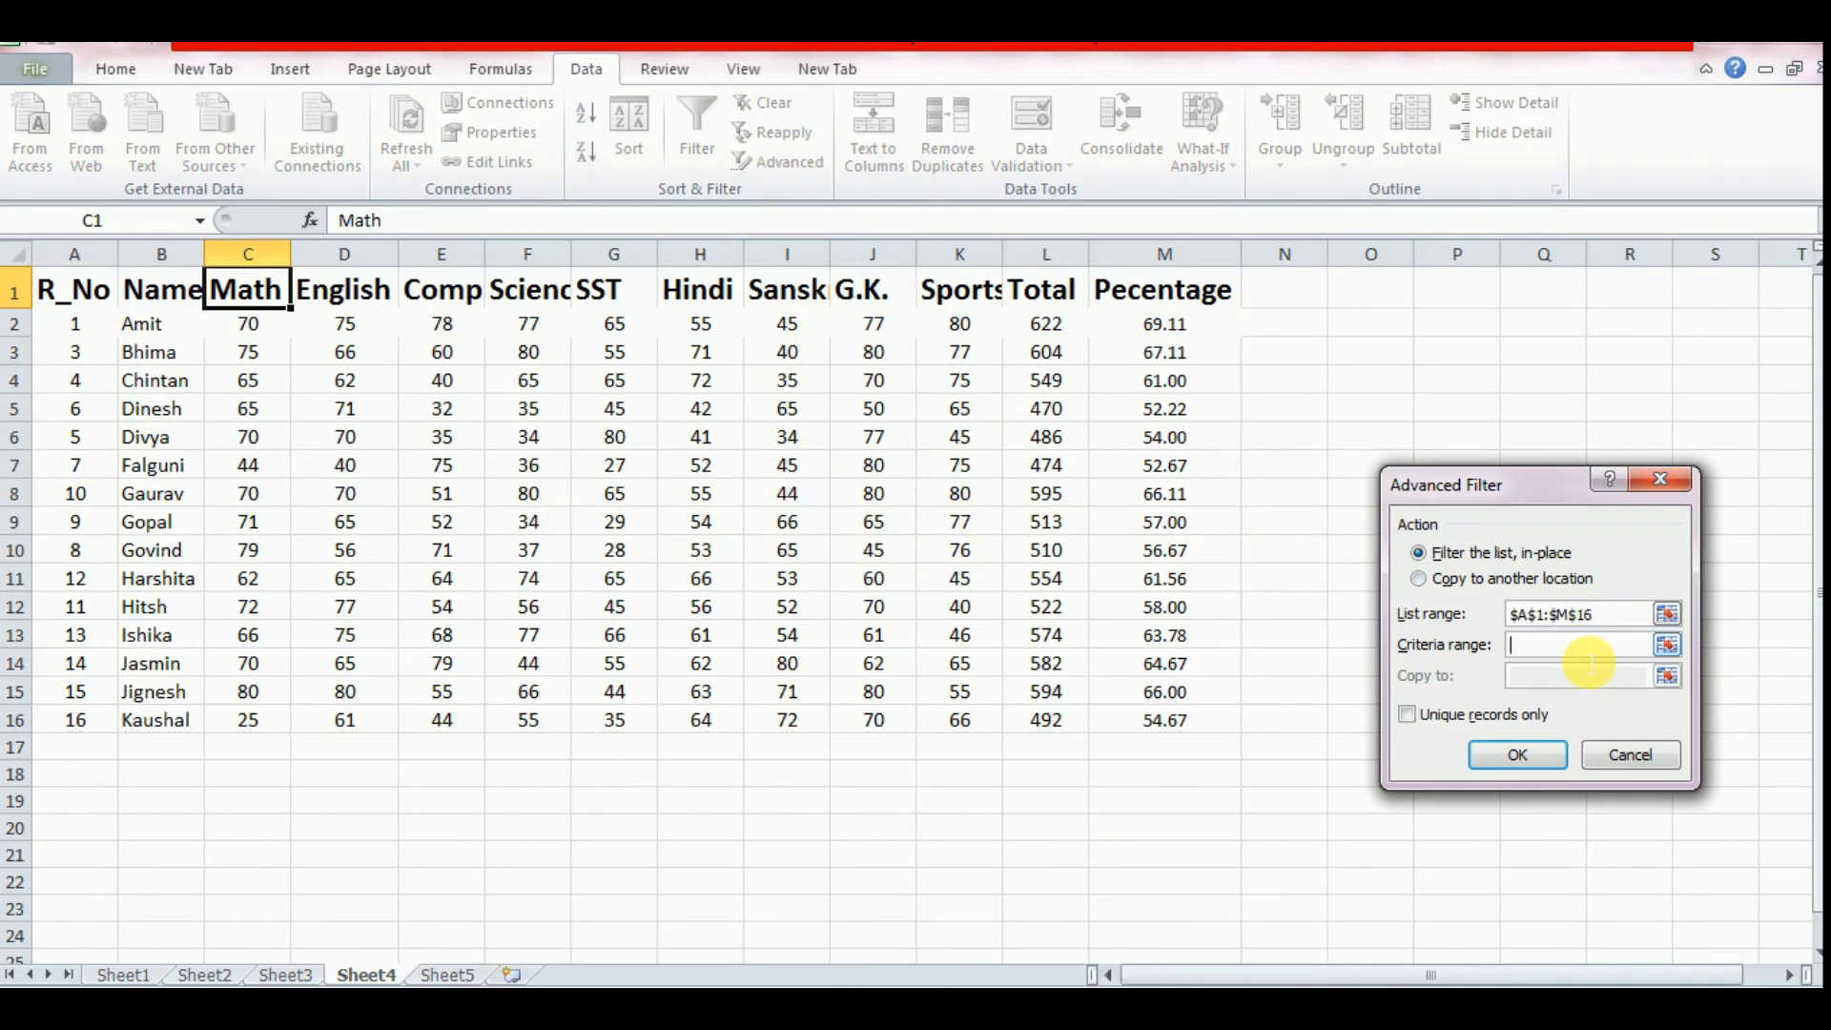
left_click(461, 978)
left_click(84, 303)
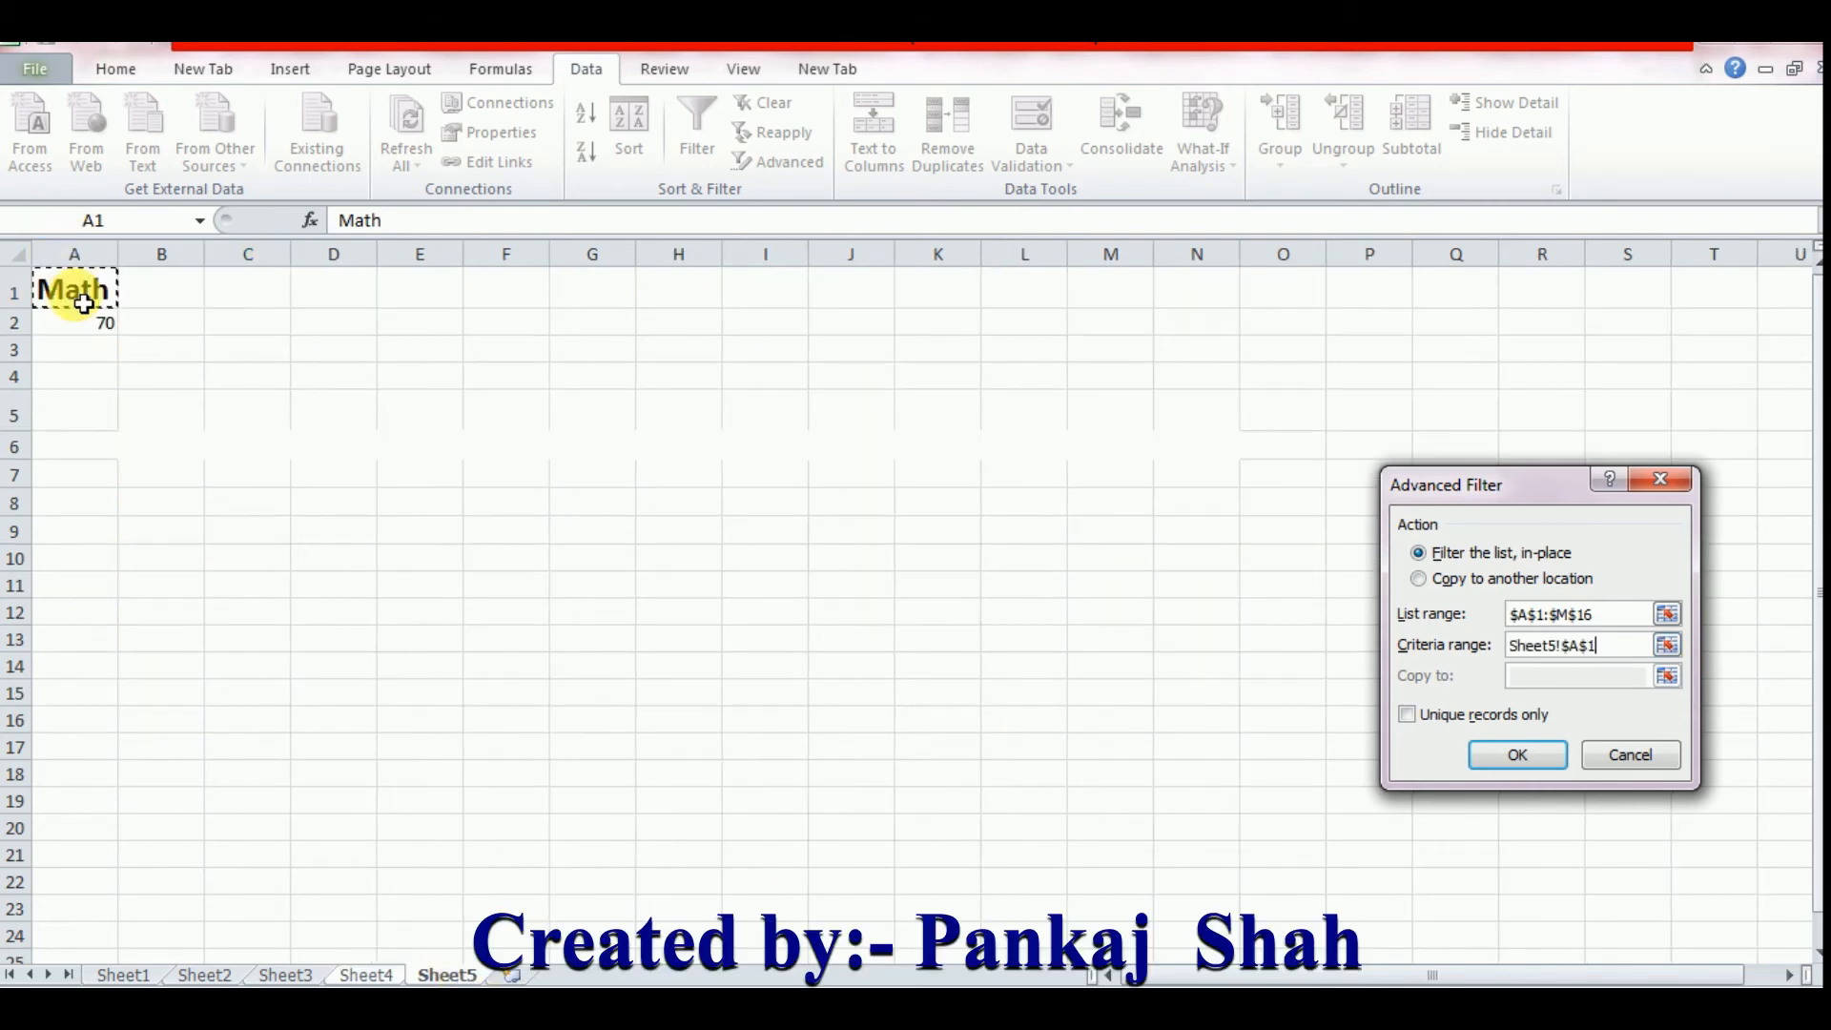
left_click_drag(84, 303, 93, 324)
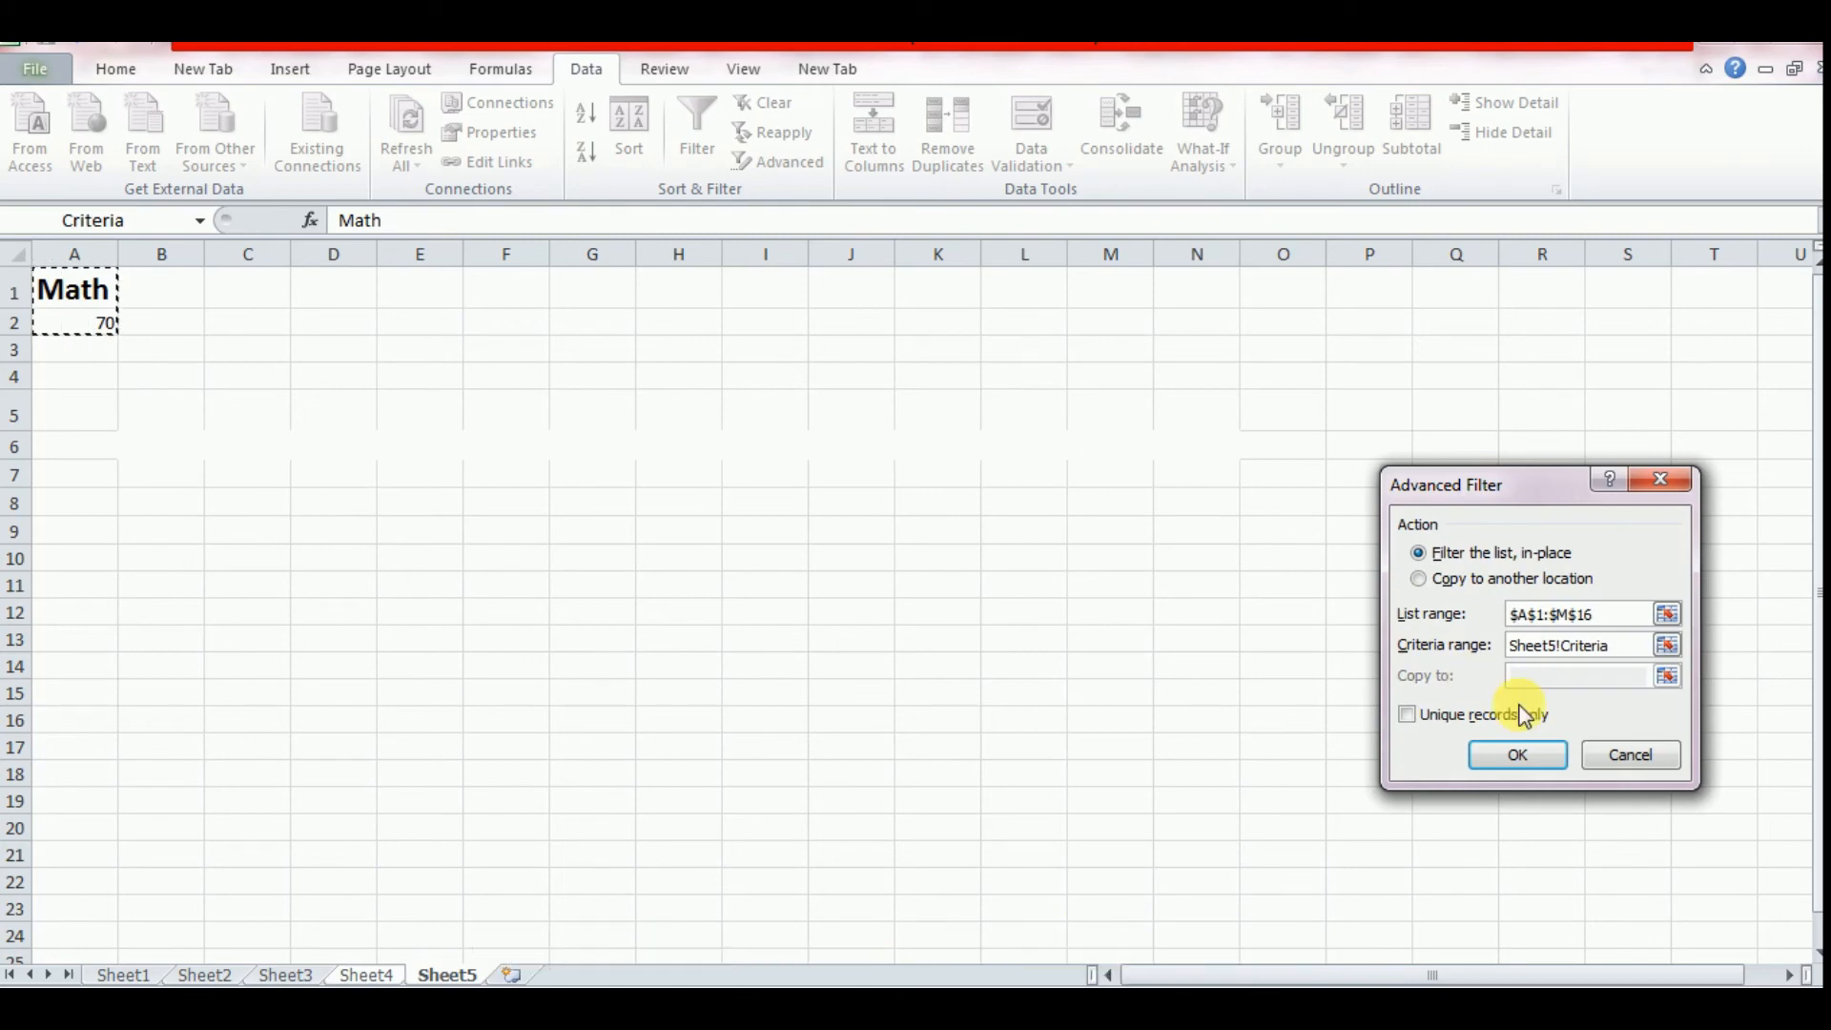
Step: Try to run the advanced filter from Sheet4 with its results copied to cell C8 on Sheet5
left_click(1520, 580)
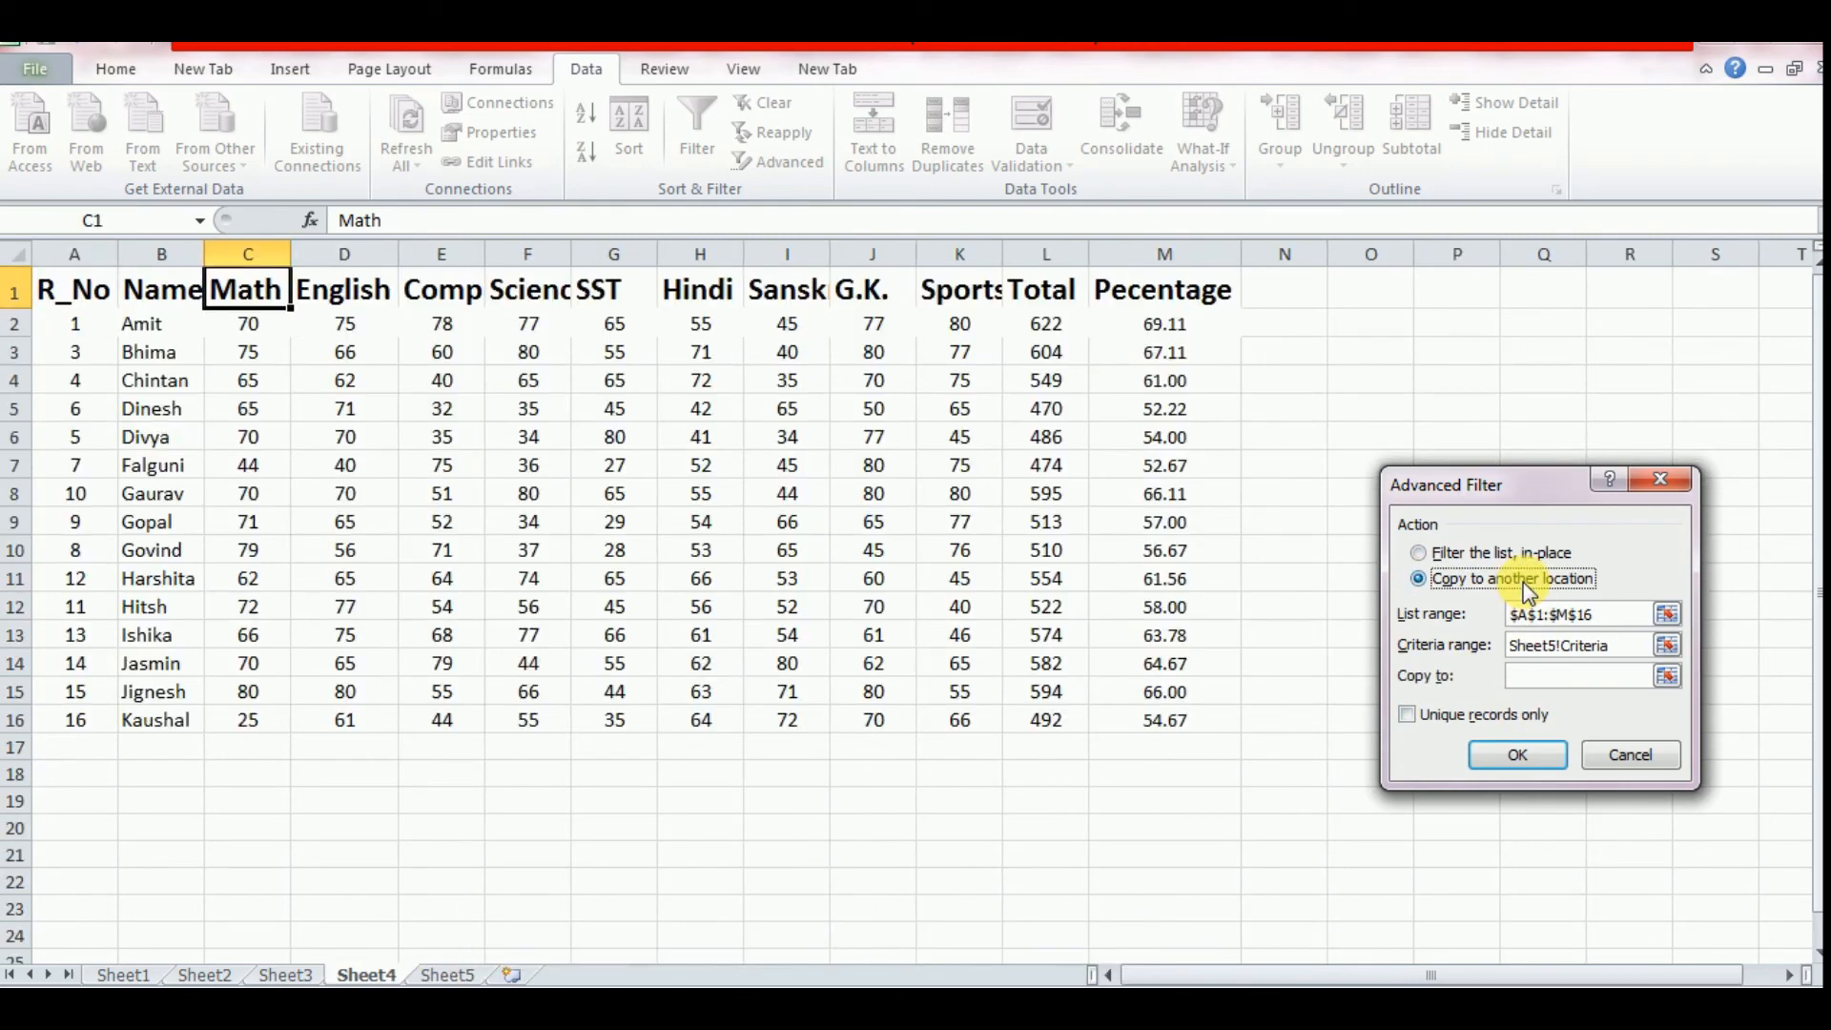
left_click(1554, 678)
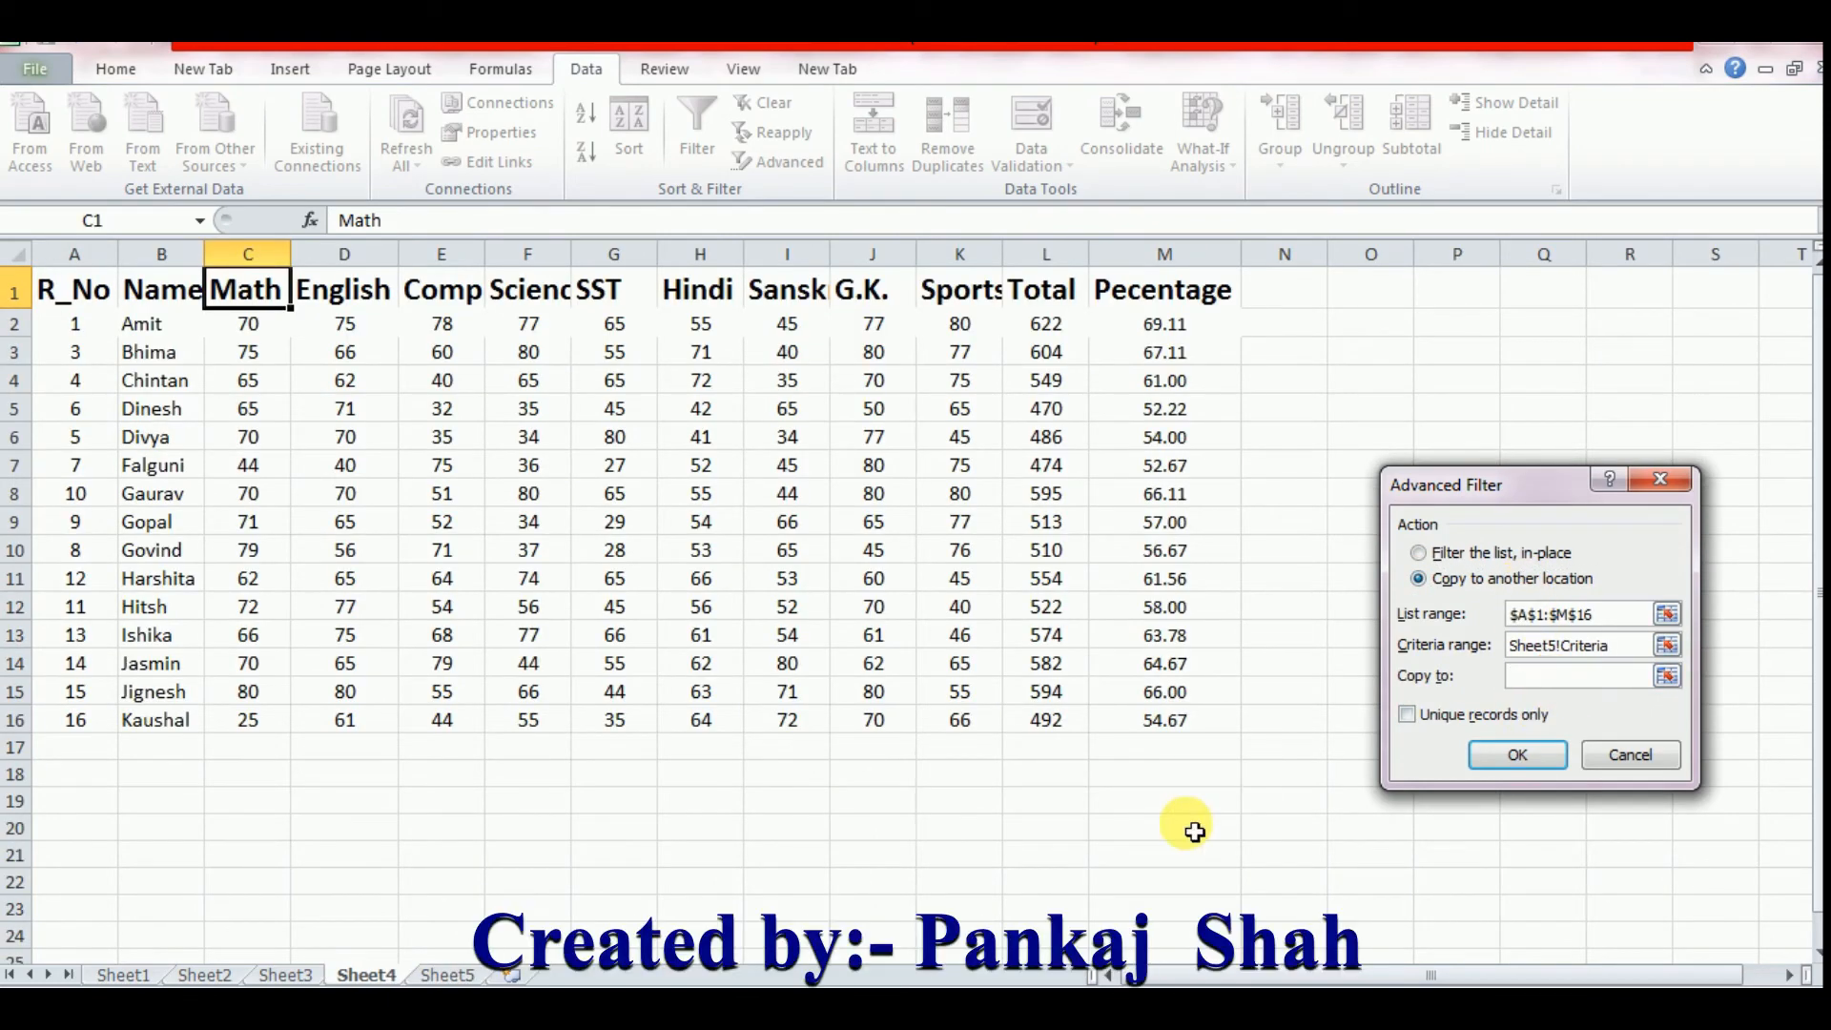
left_click(446, 974)
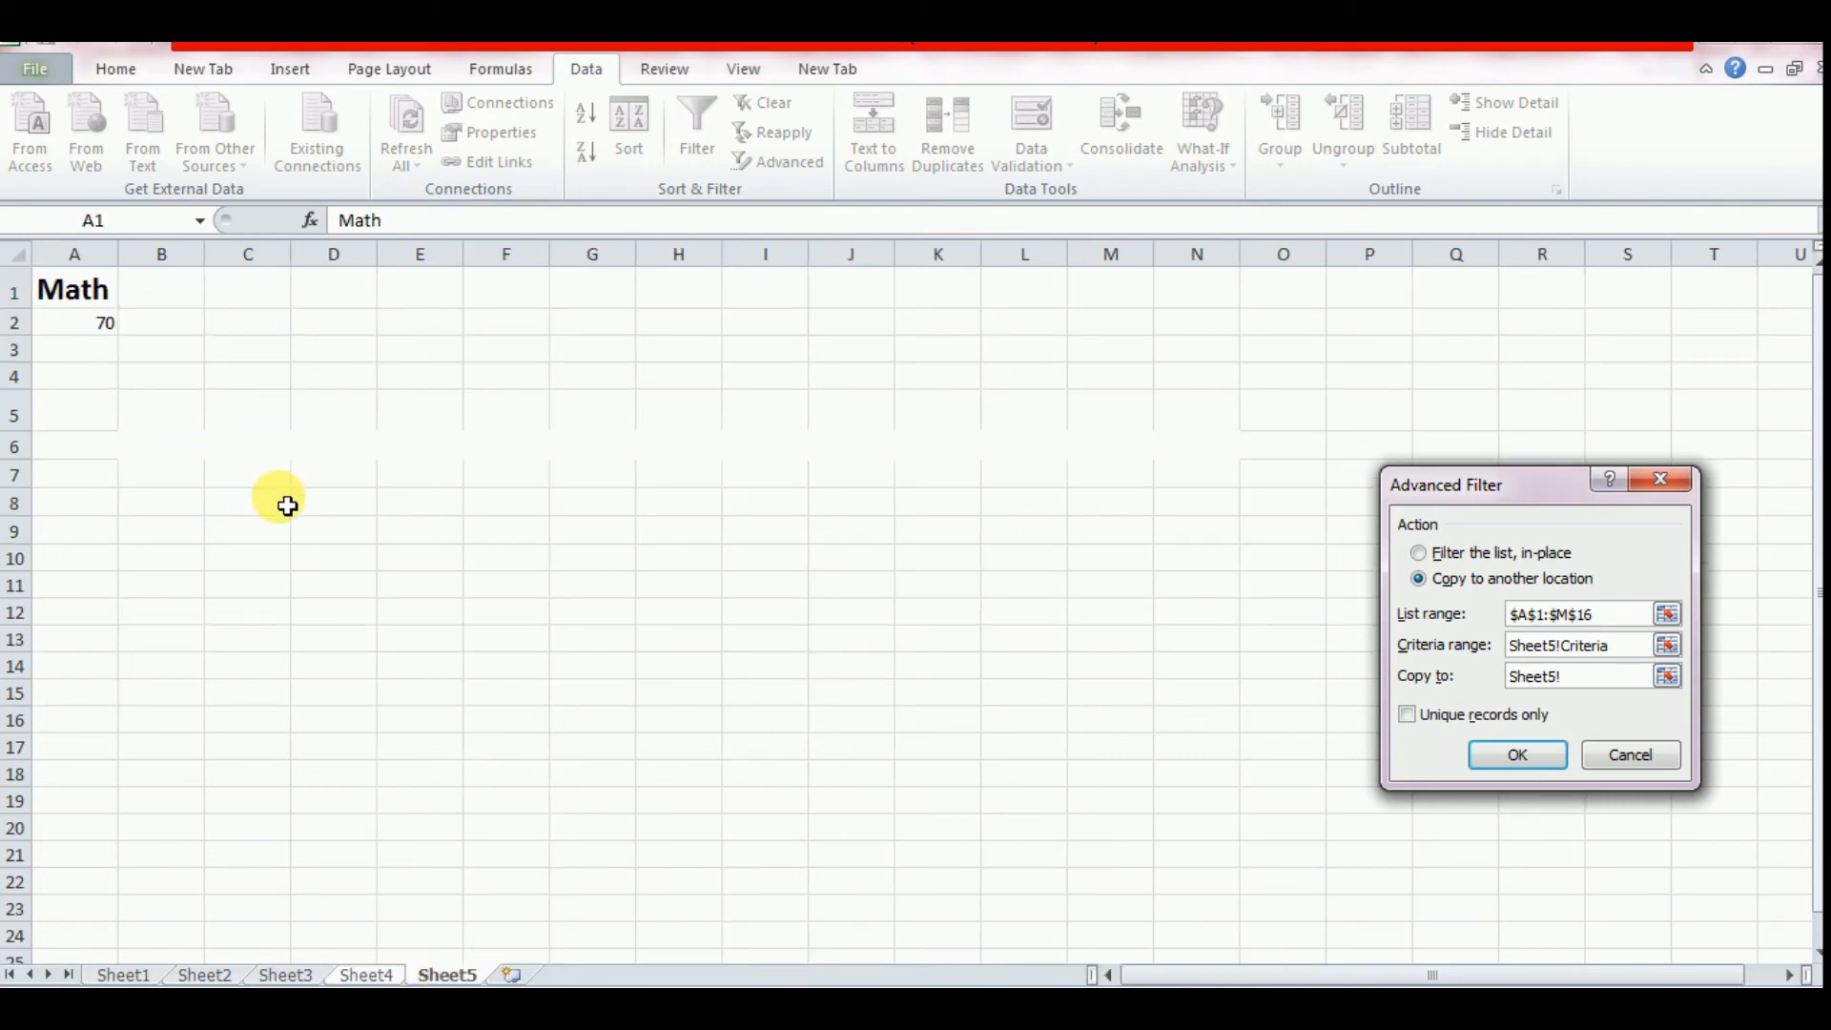
left_click(287, 506)
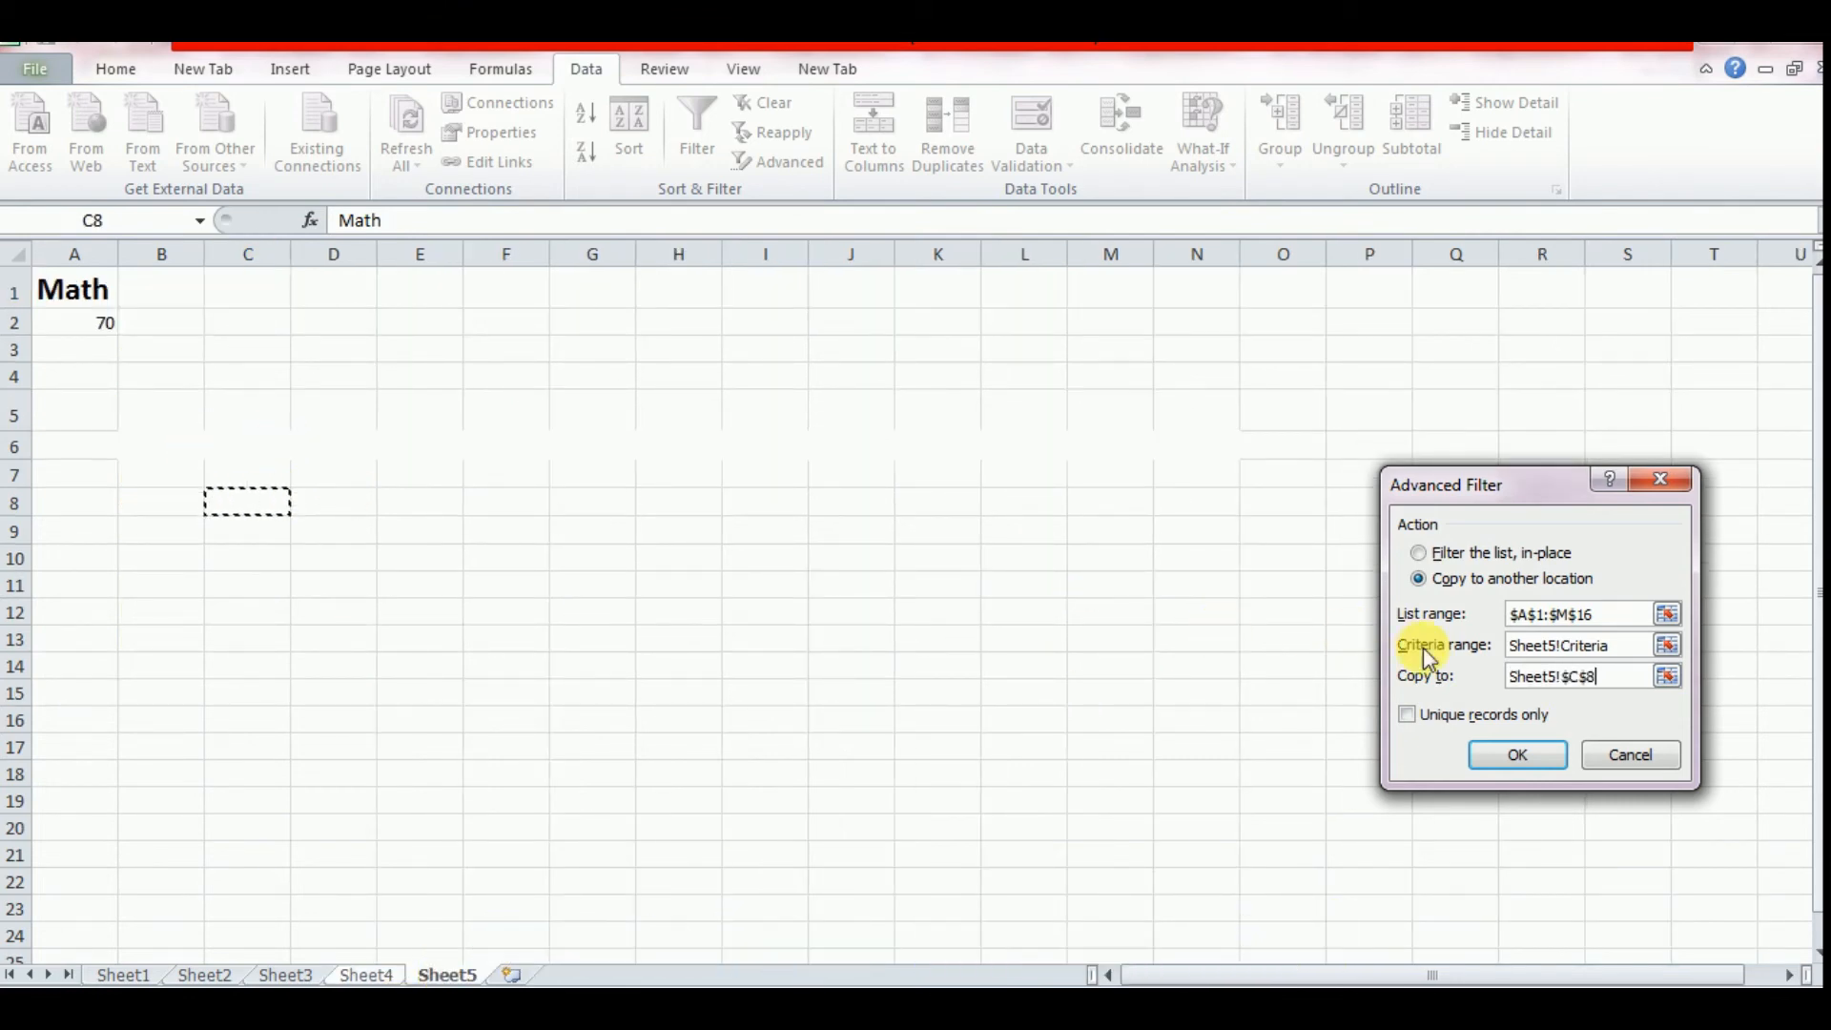
left_click(1515, 755)
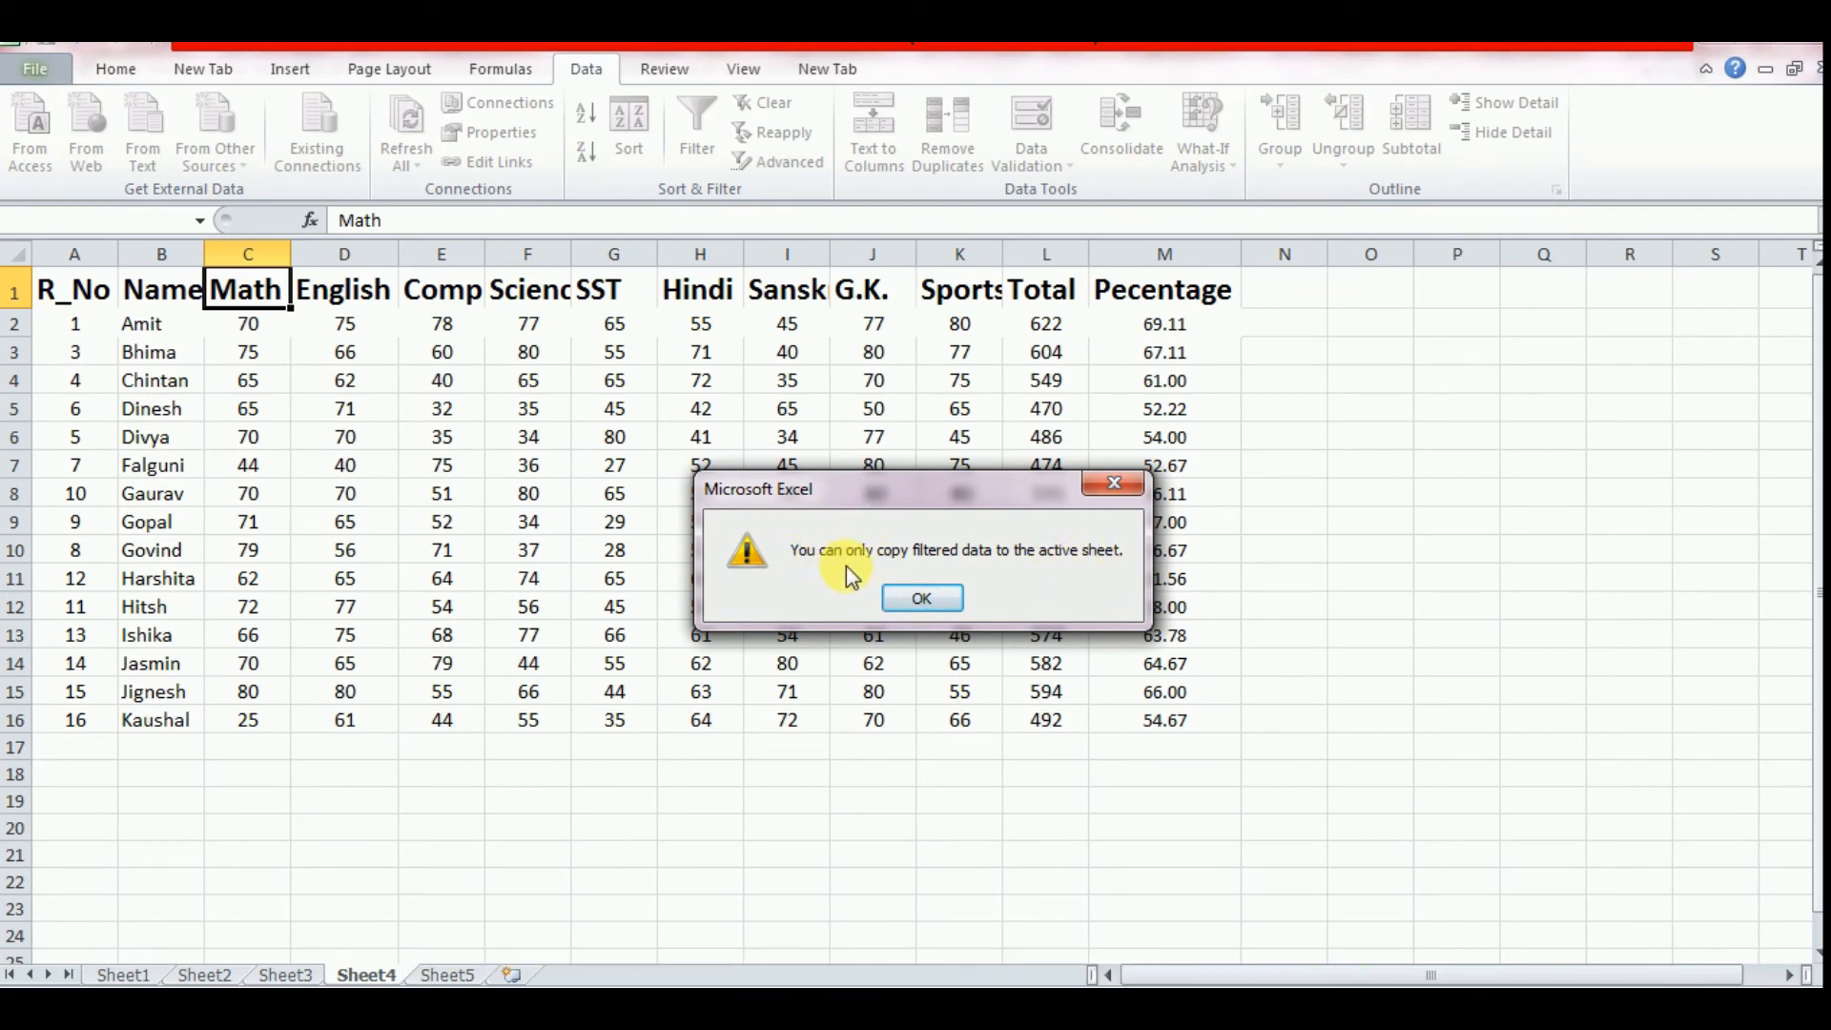
left_click(924, 602)
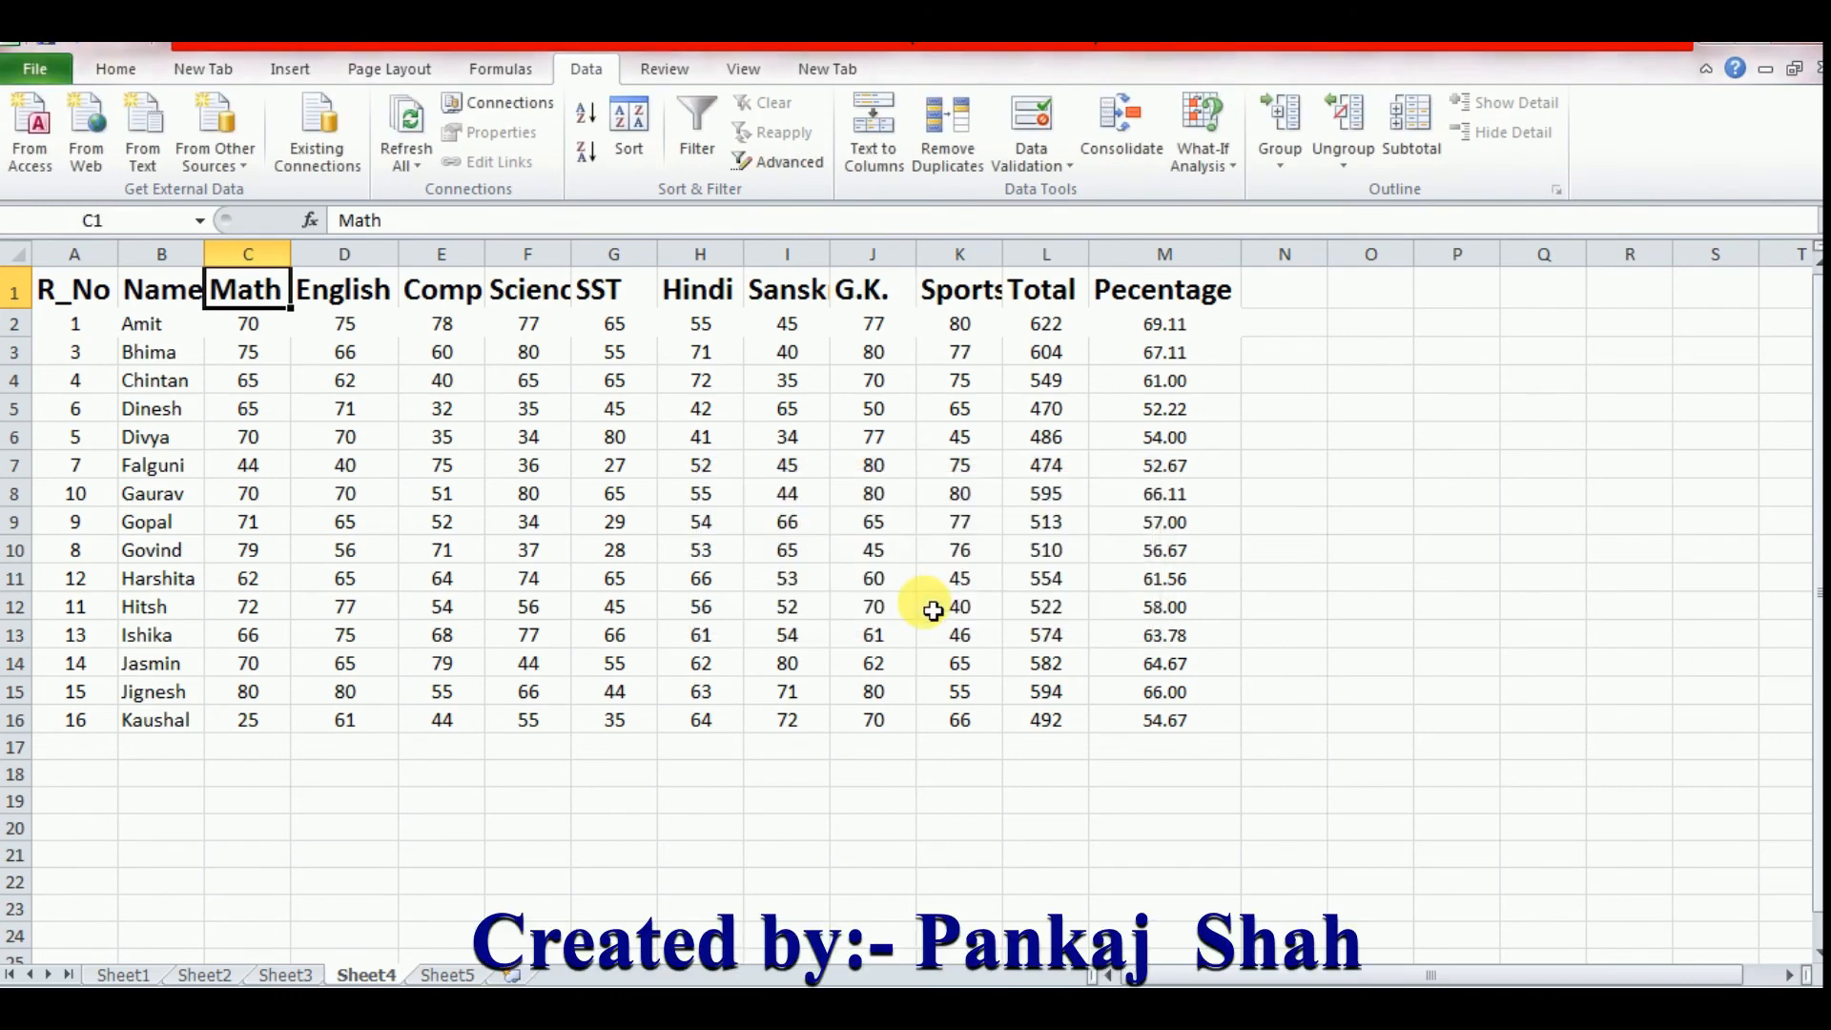
Step: Return to Sheet5 and select the empty cell H9, away from the criteria cells
left_click(447, 974)
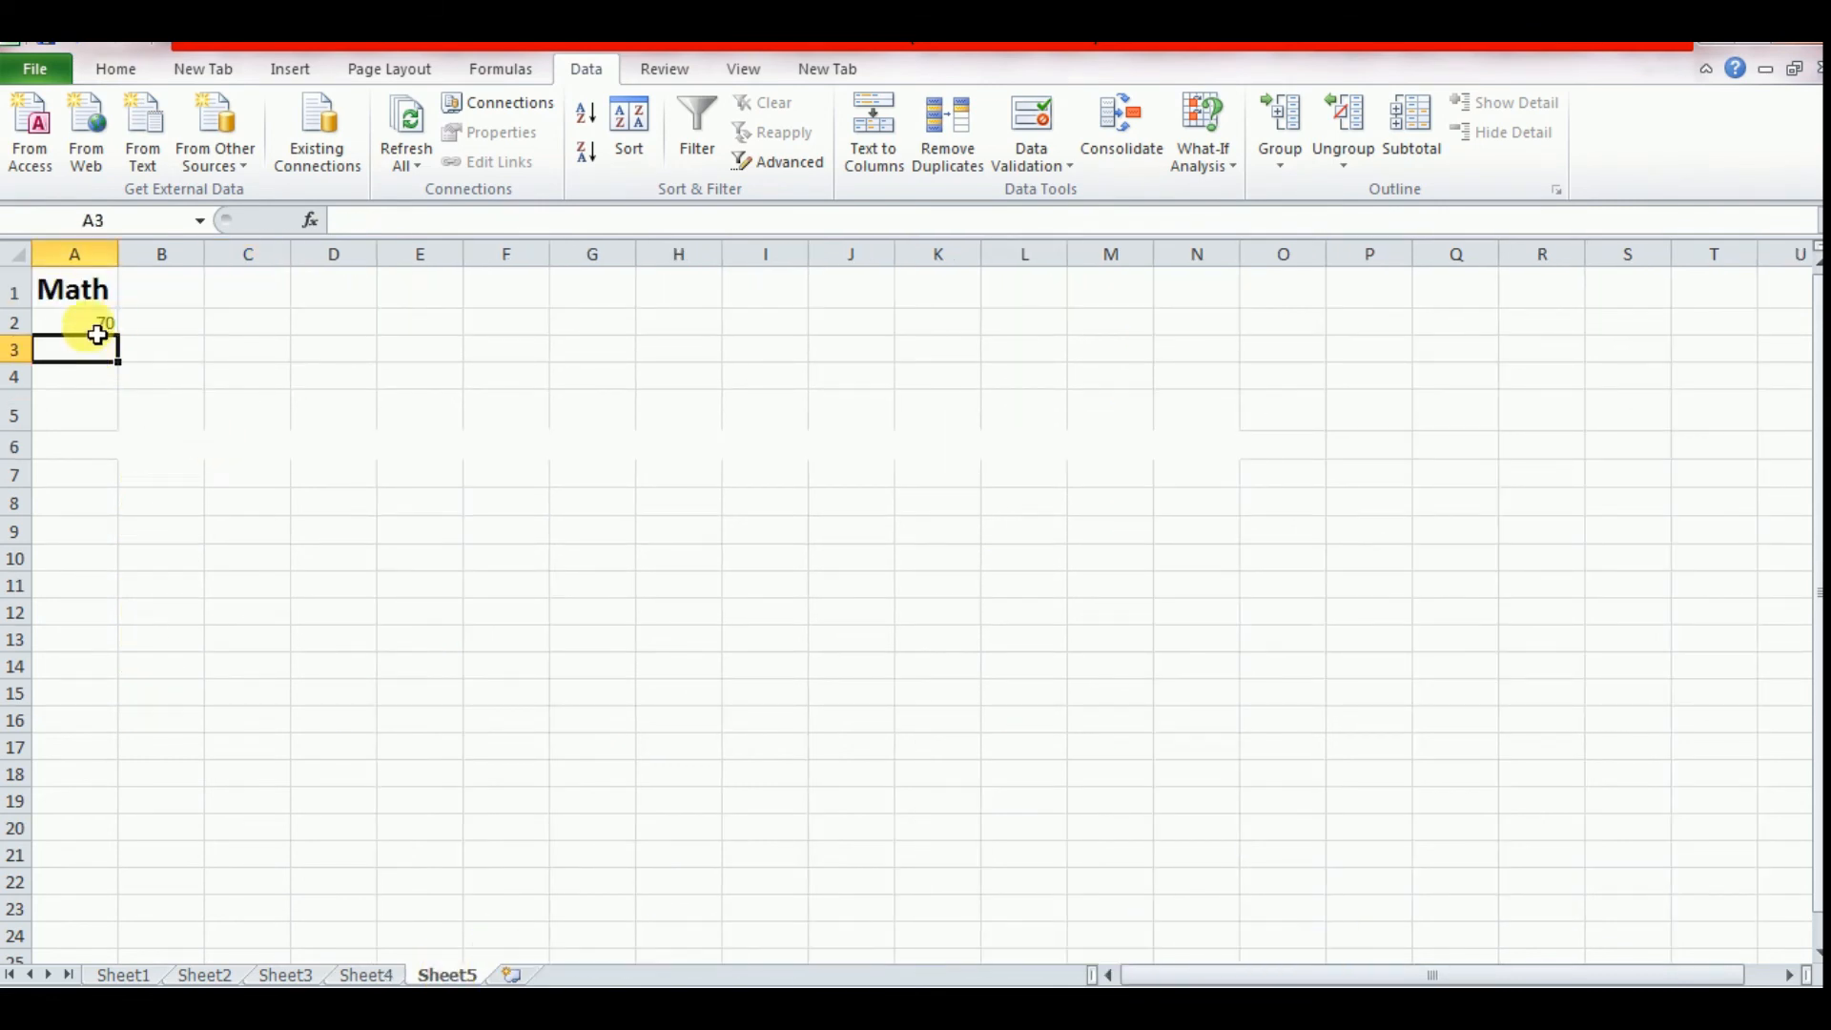
left_click(107, 293)
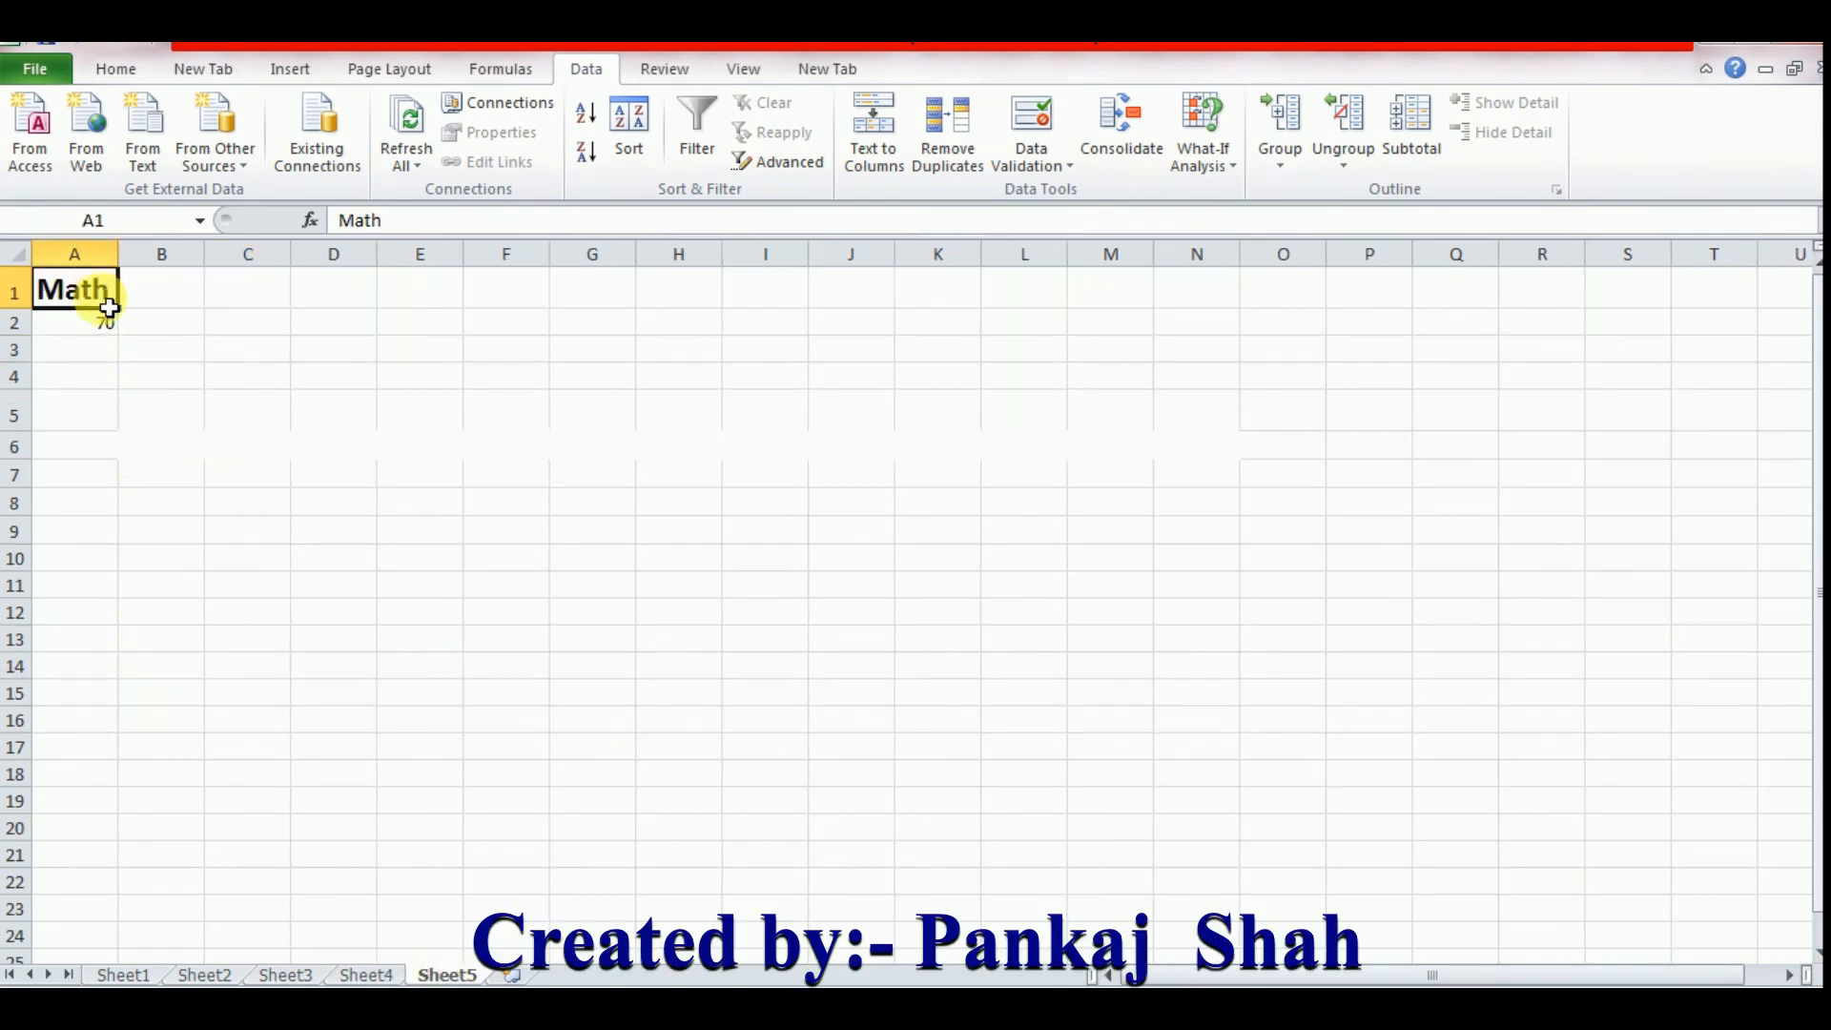
left_click_drag(107, 294, 111, 320)
left_click(160, 374)
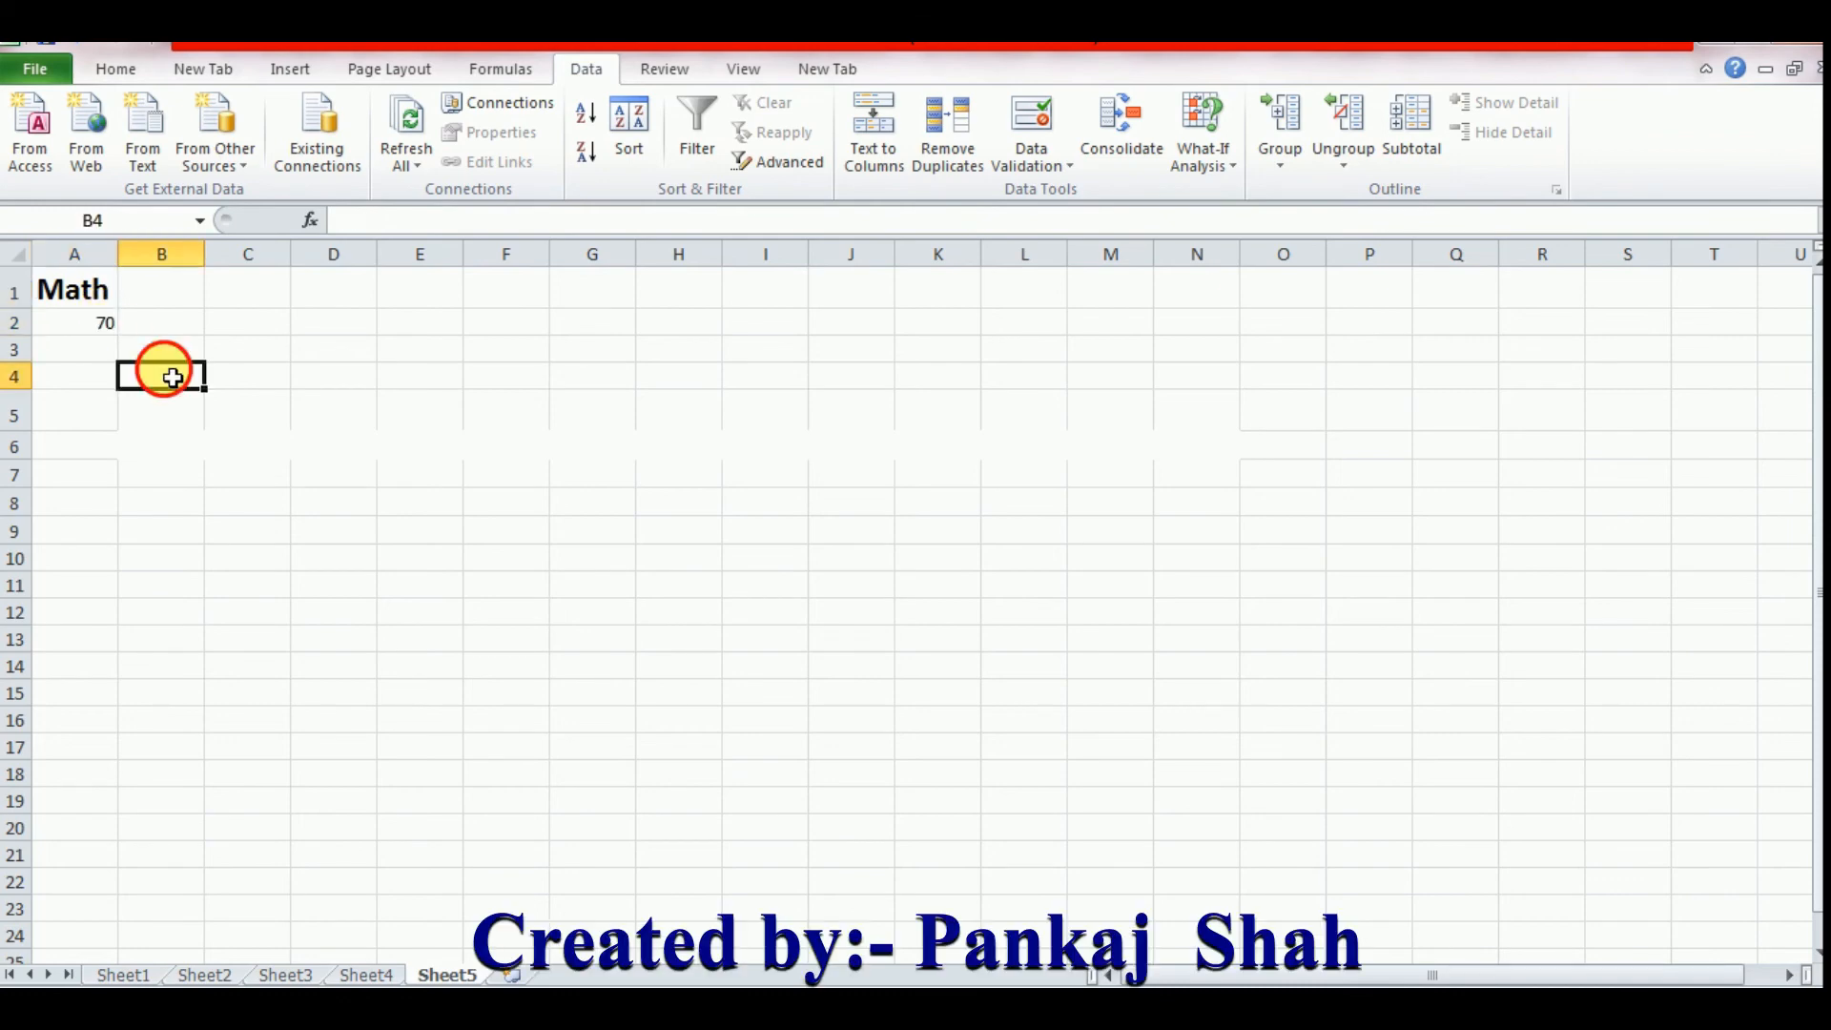
left_click(680, 529)
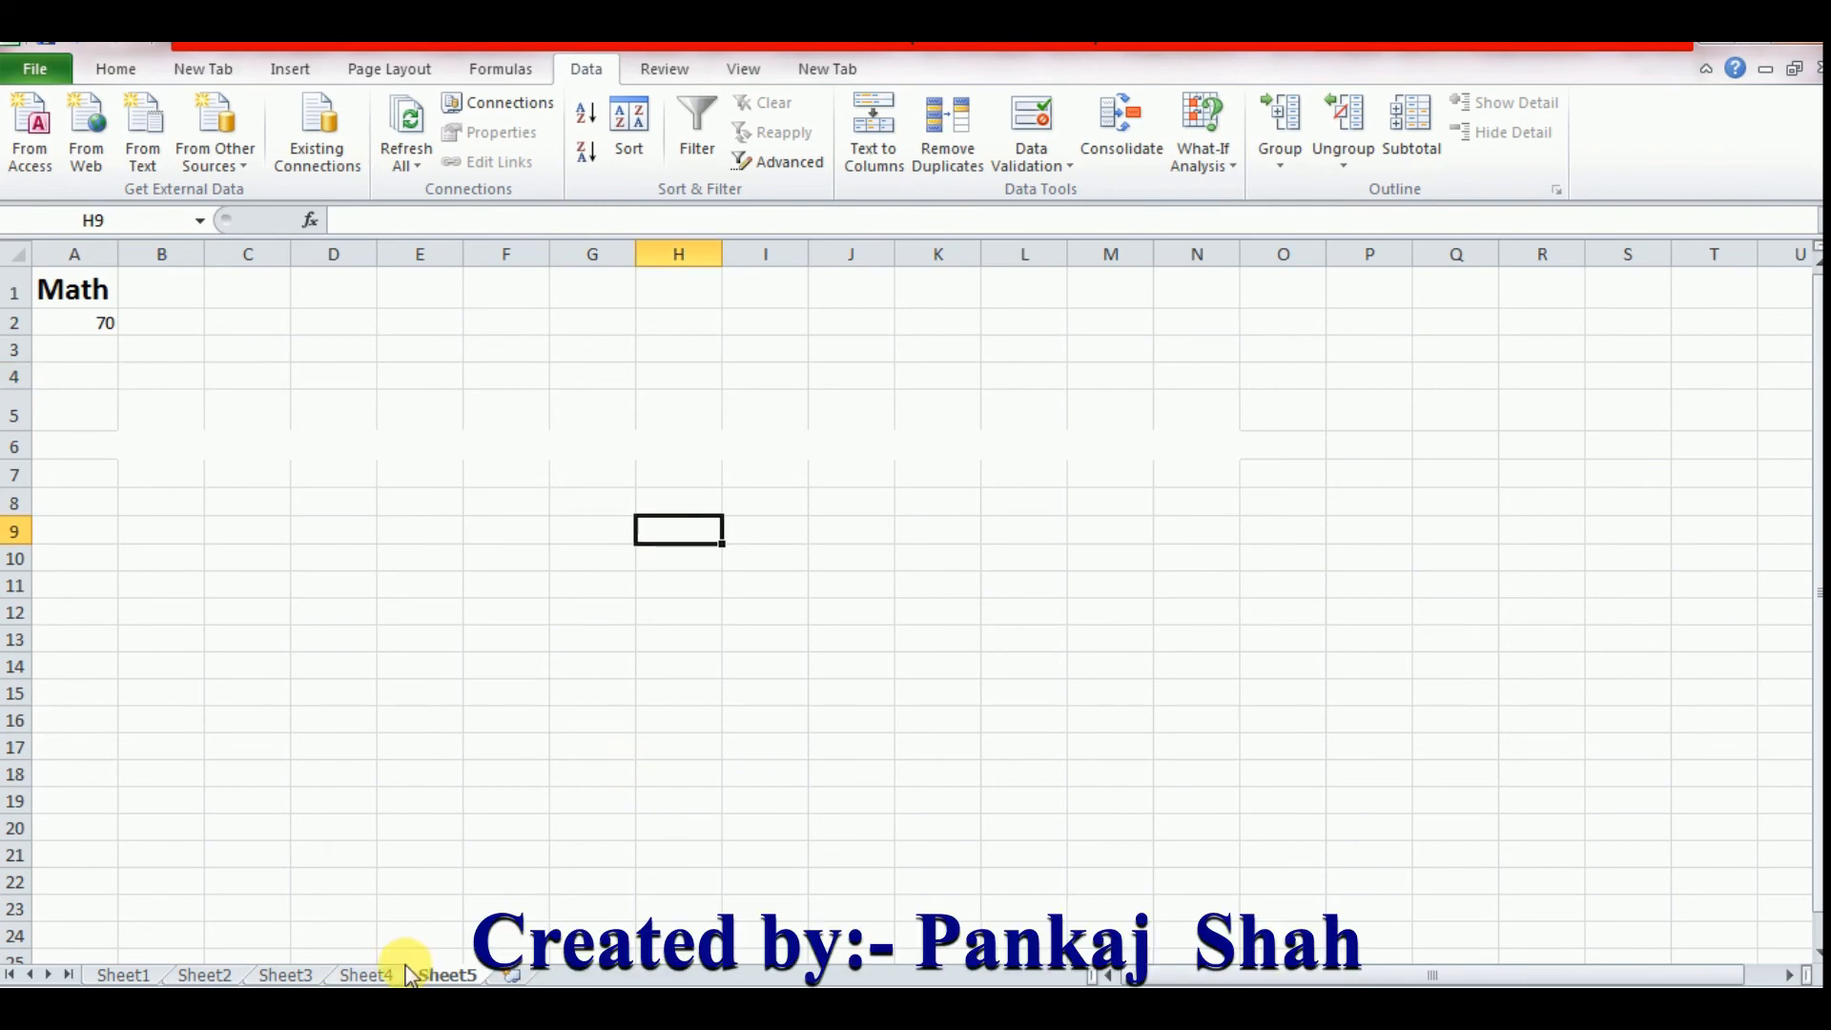
Step: Start an advanced filter from Sheet5 with Sheet4's A1:M16 as the list range and Sheet5's A1:A2 as the criteria range
left_click(795, 168)
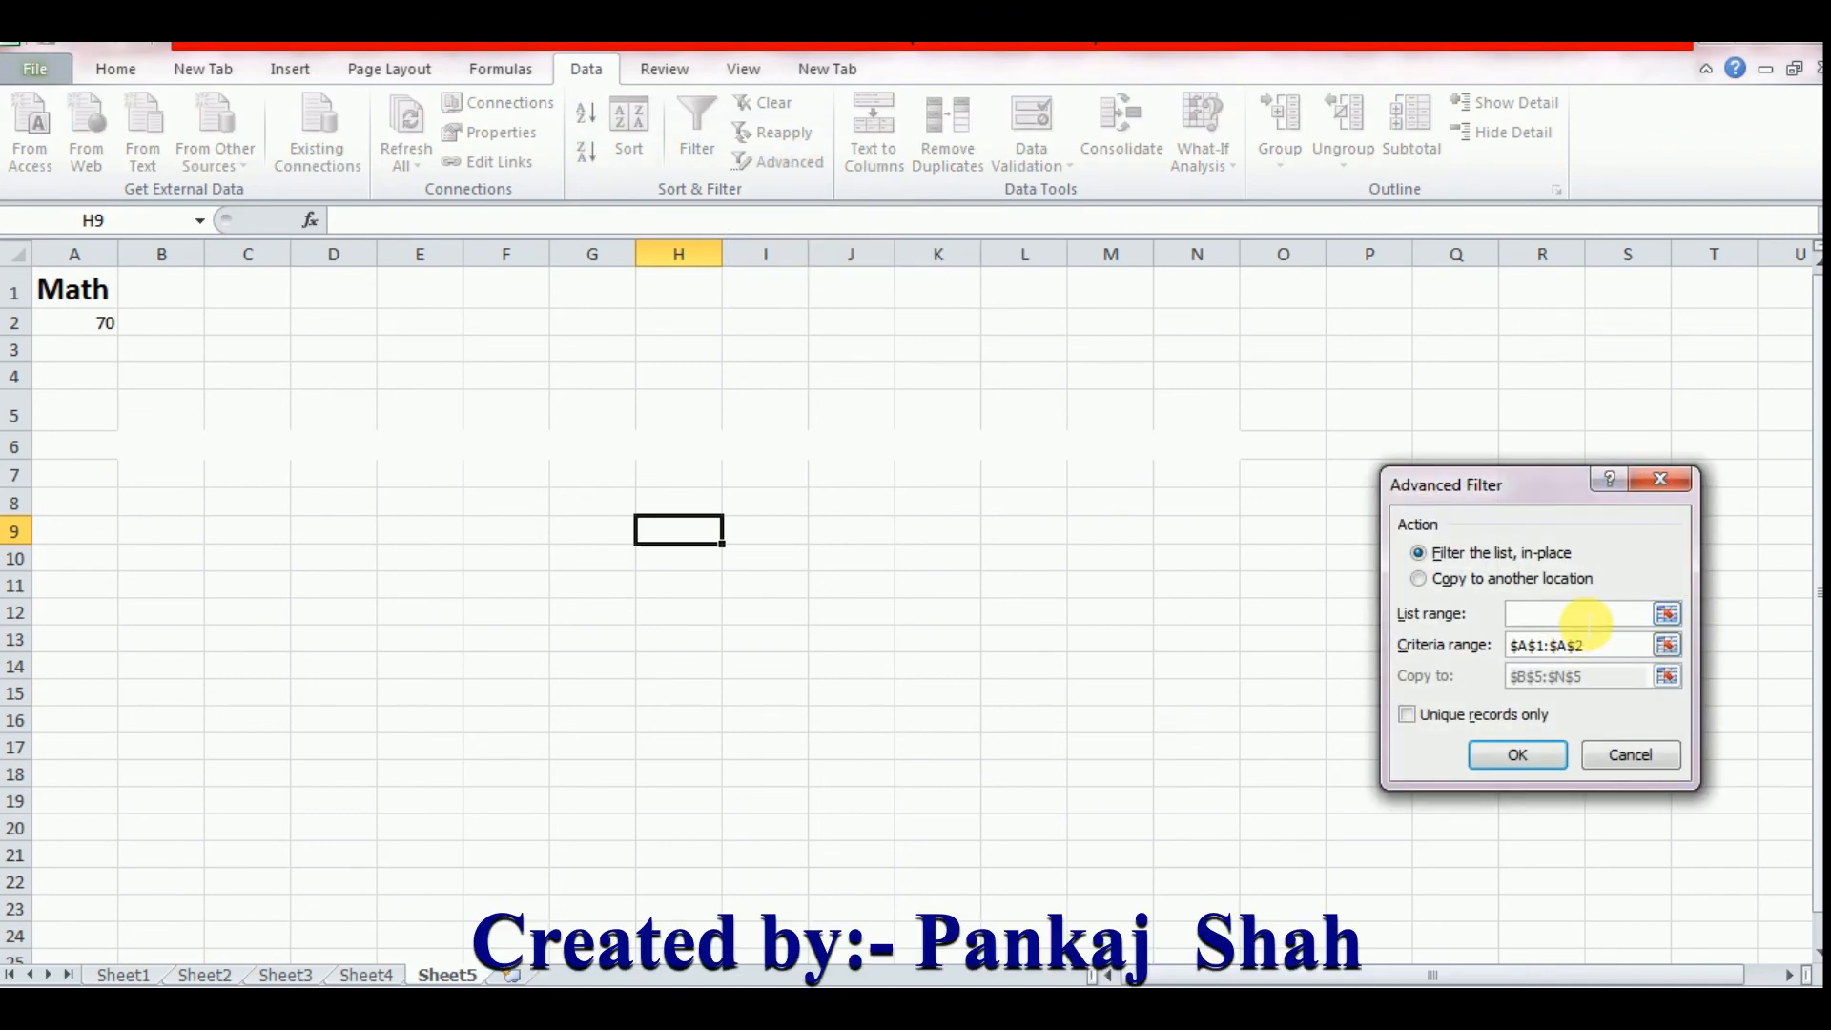
left_click(377, 975)
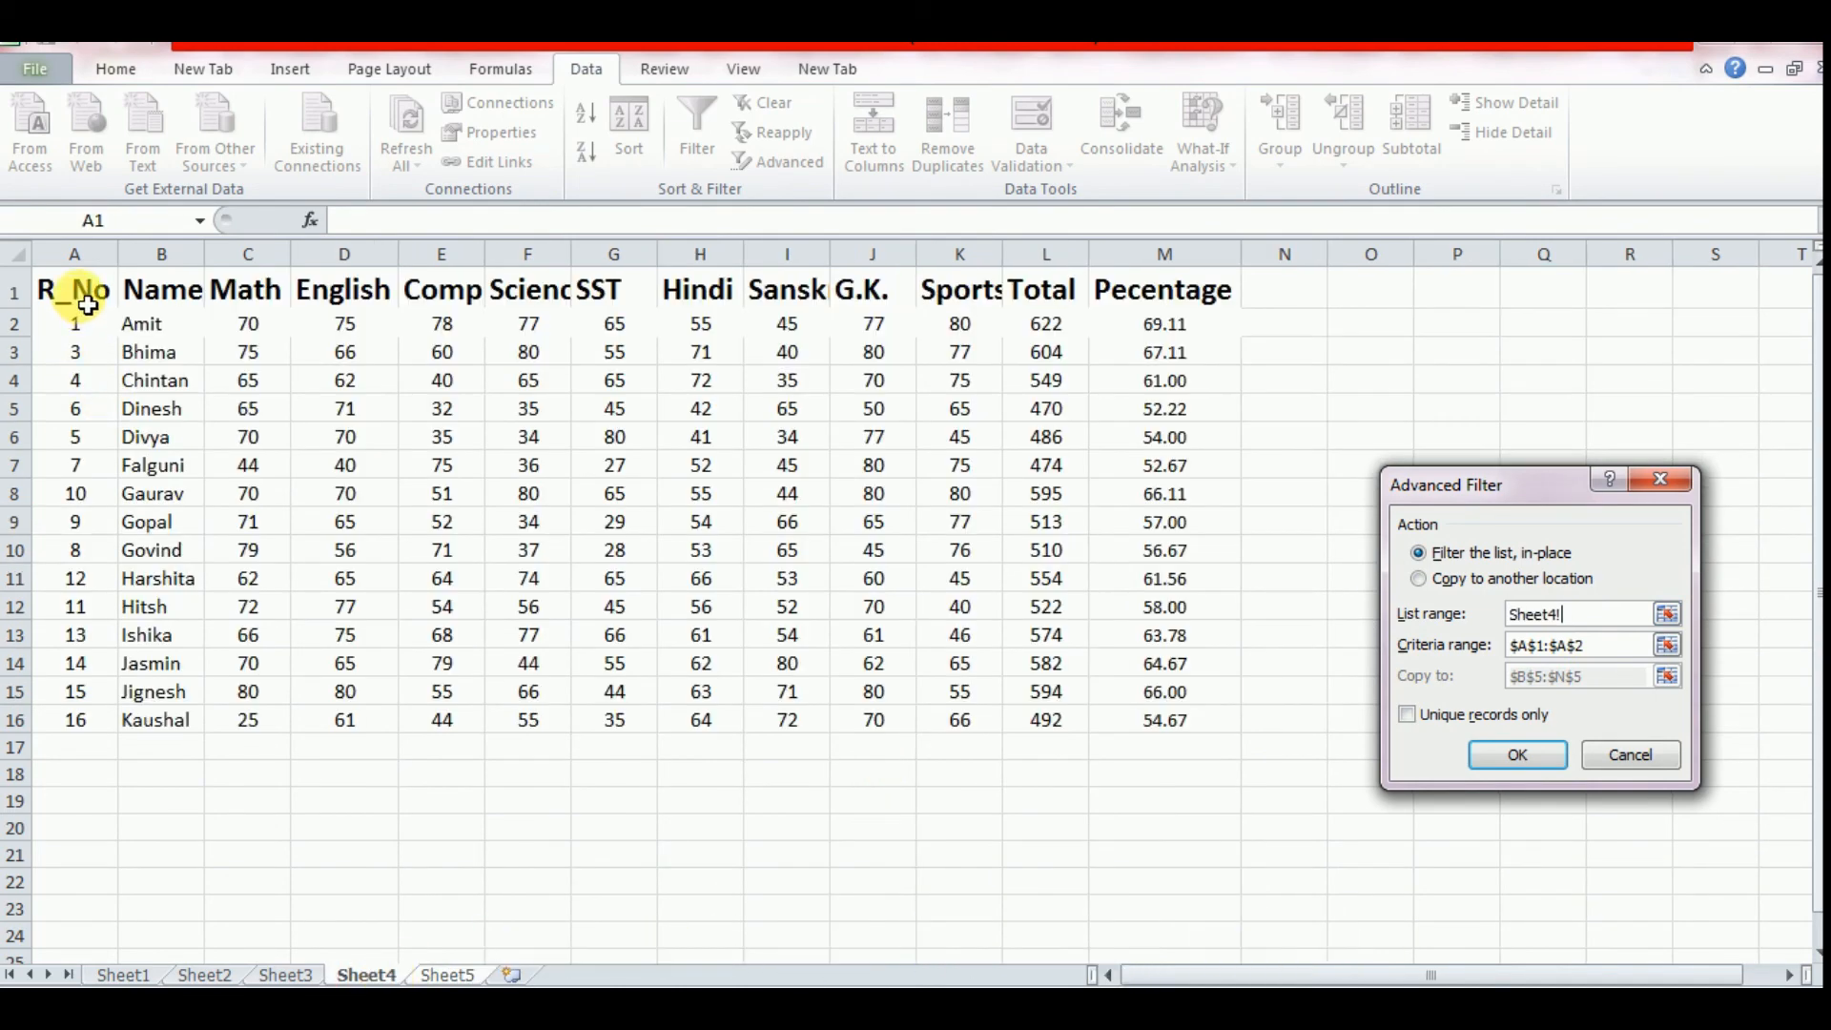
left_click_drag(87, 305, 1185, 728)
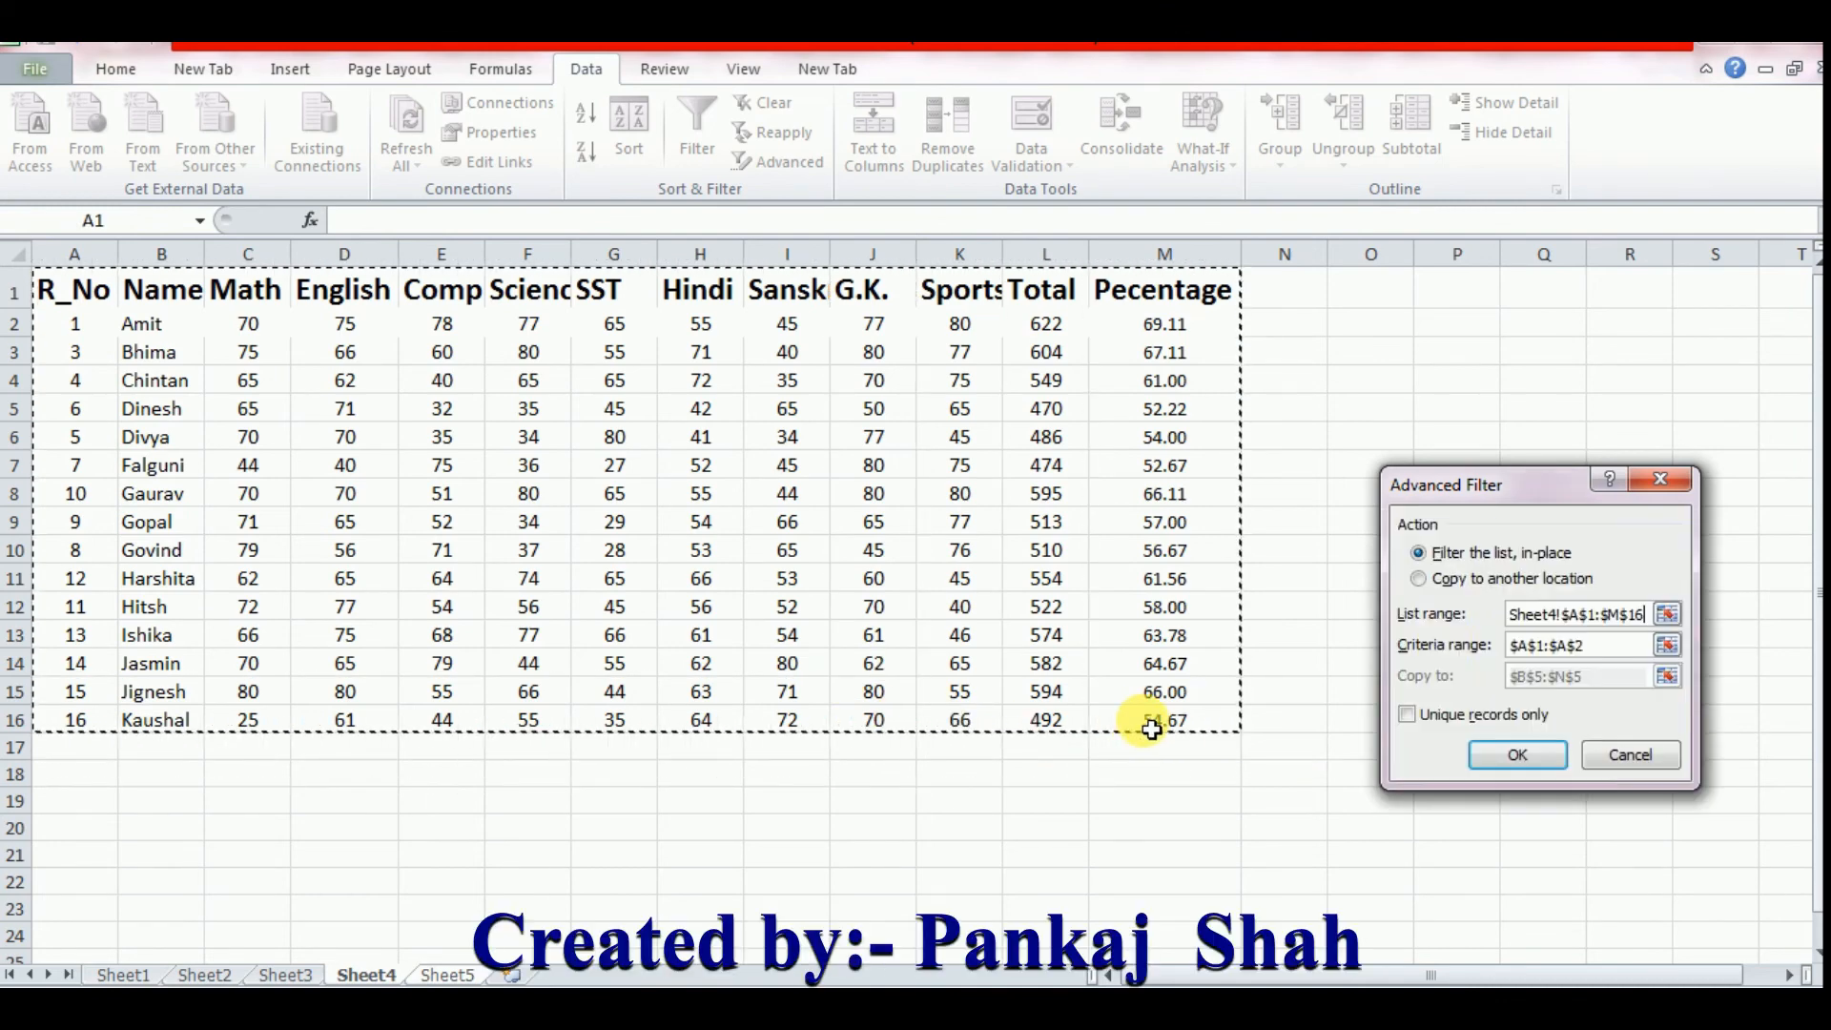
left_click(1624, 656)
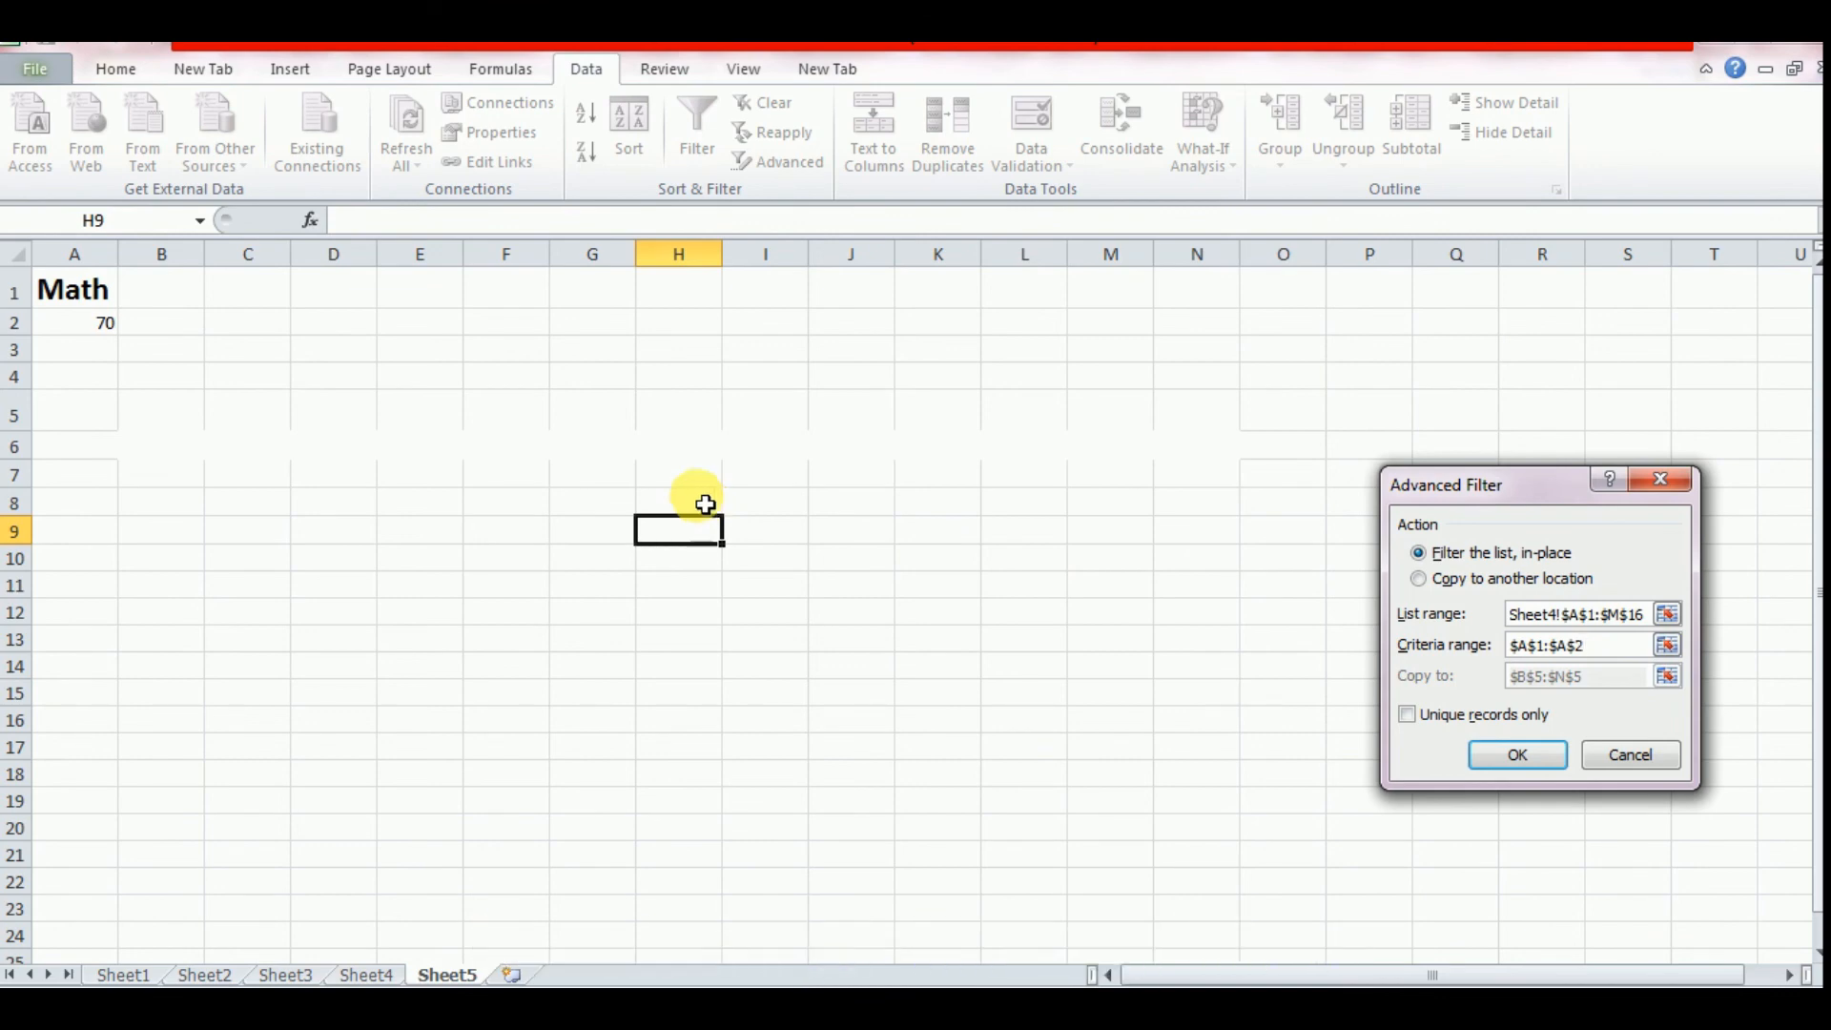
left_click_drag(112, 297, 114, 318)
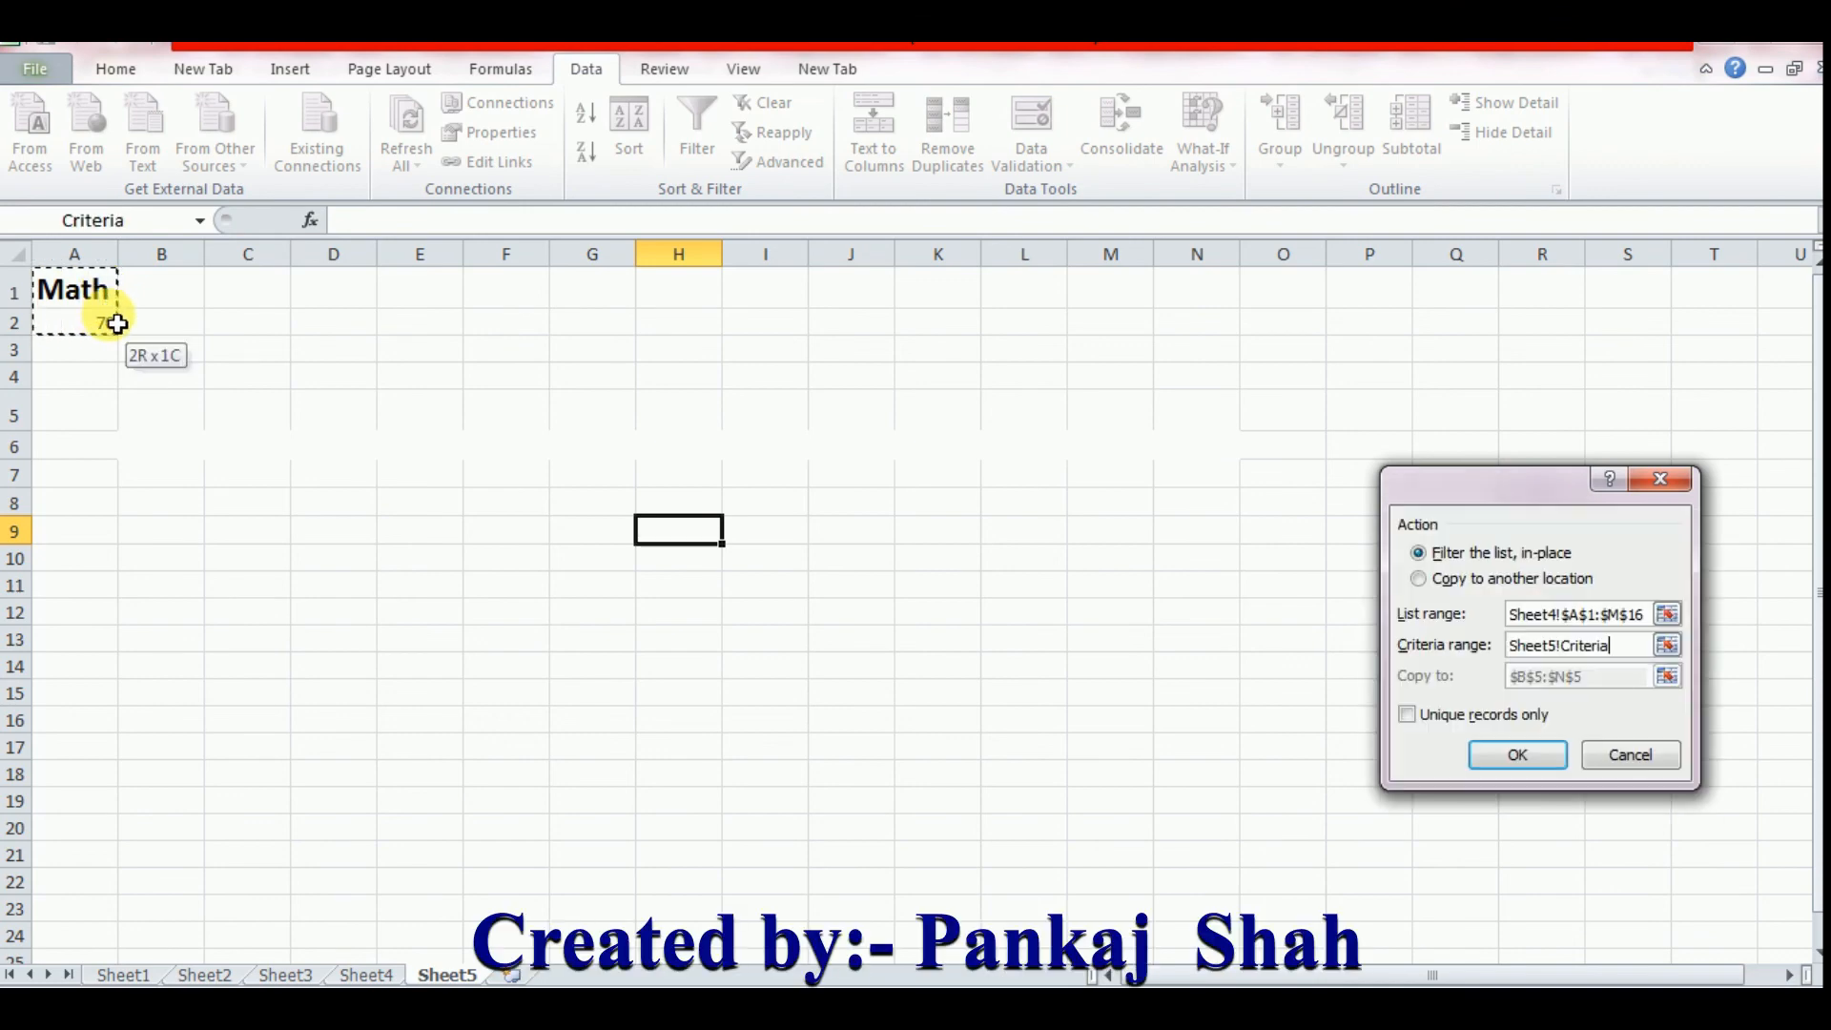
Step: Set the advanced filter to copy its results to another location starting at Sheet5 cell C8, and run it
left_click(1497, 575)
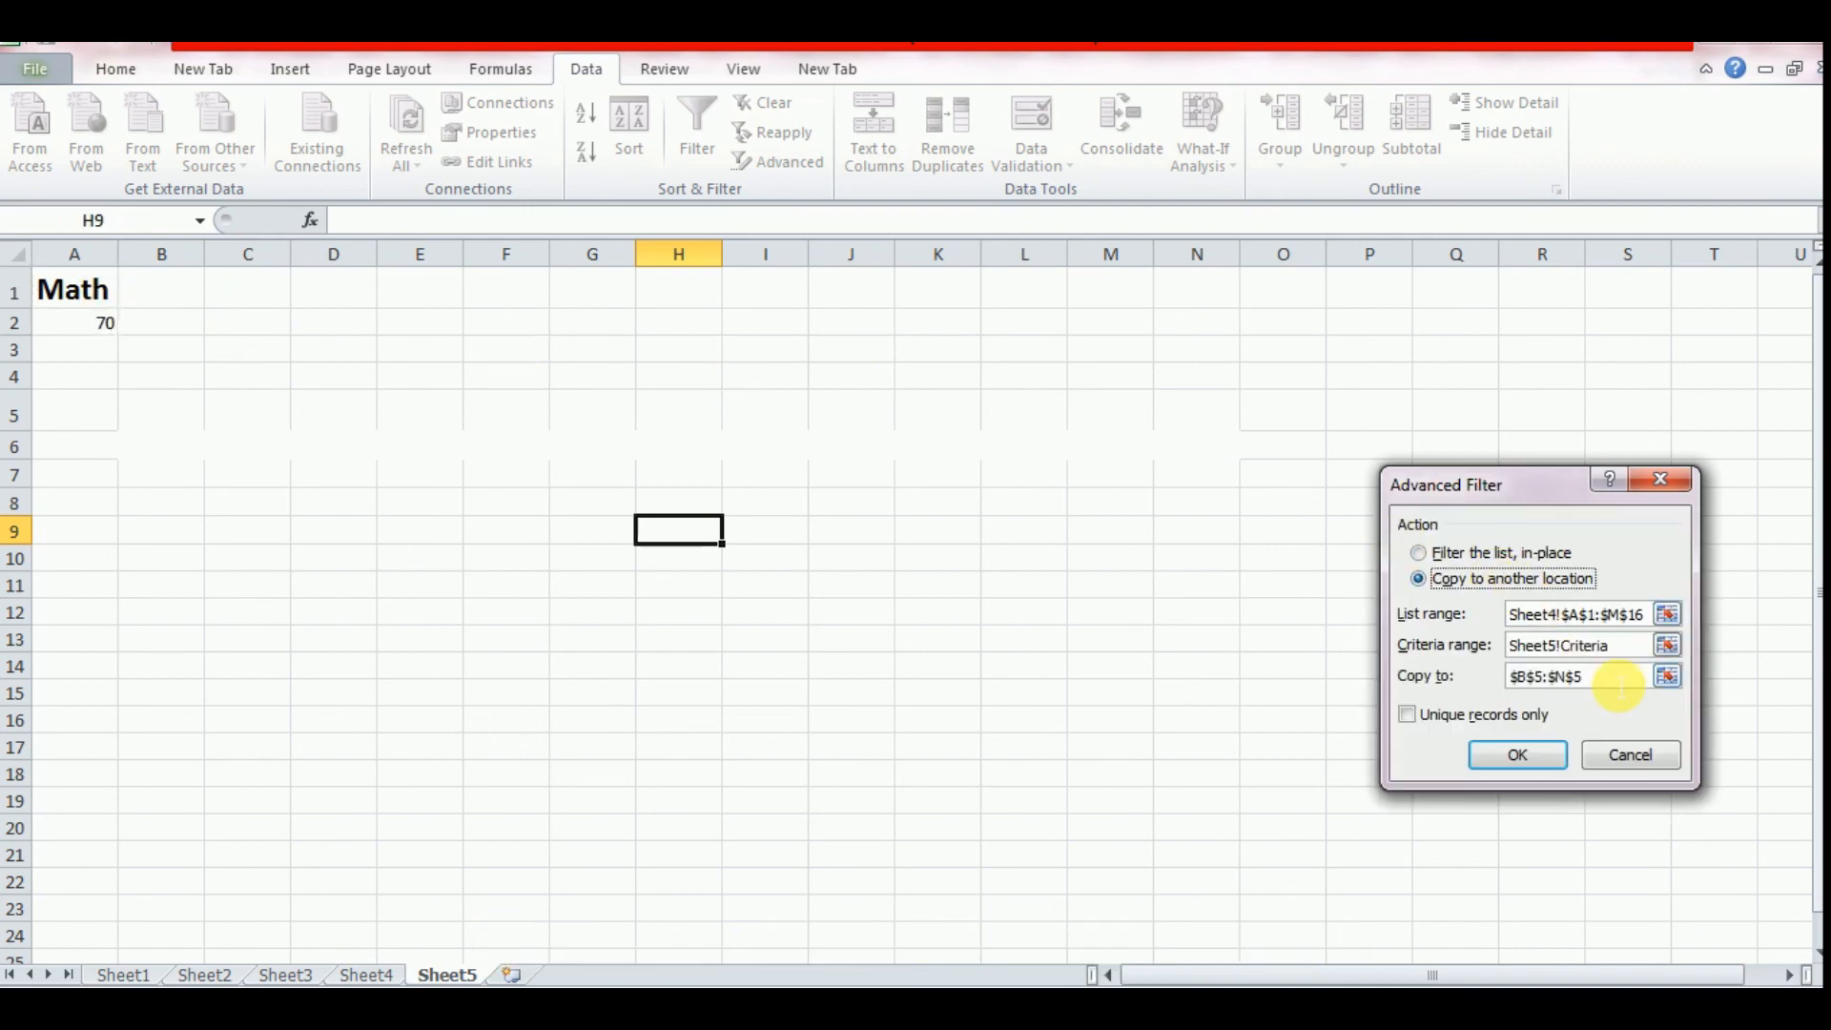
left_click_drag(1617, 684, 1480, 669)
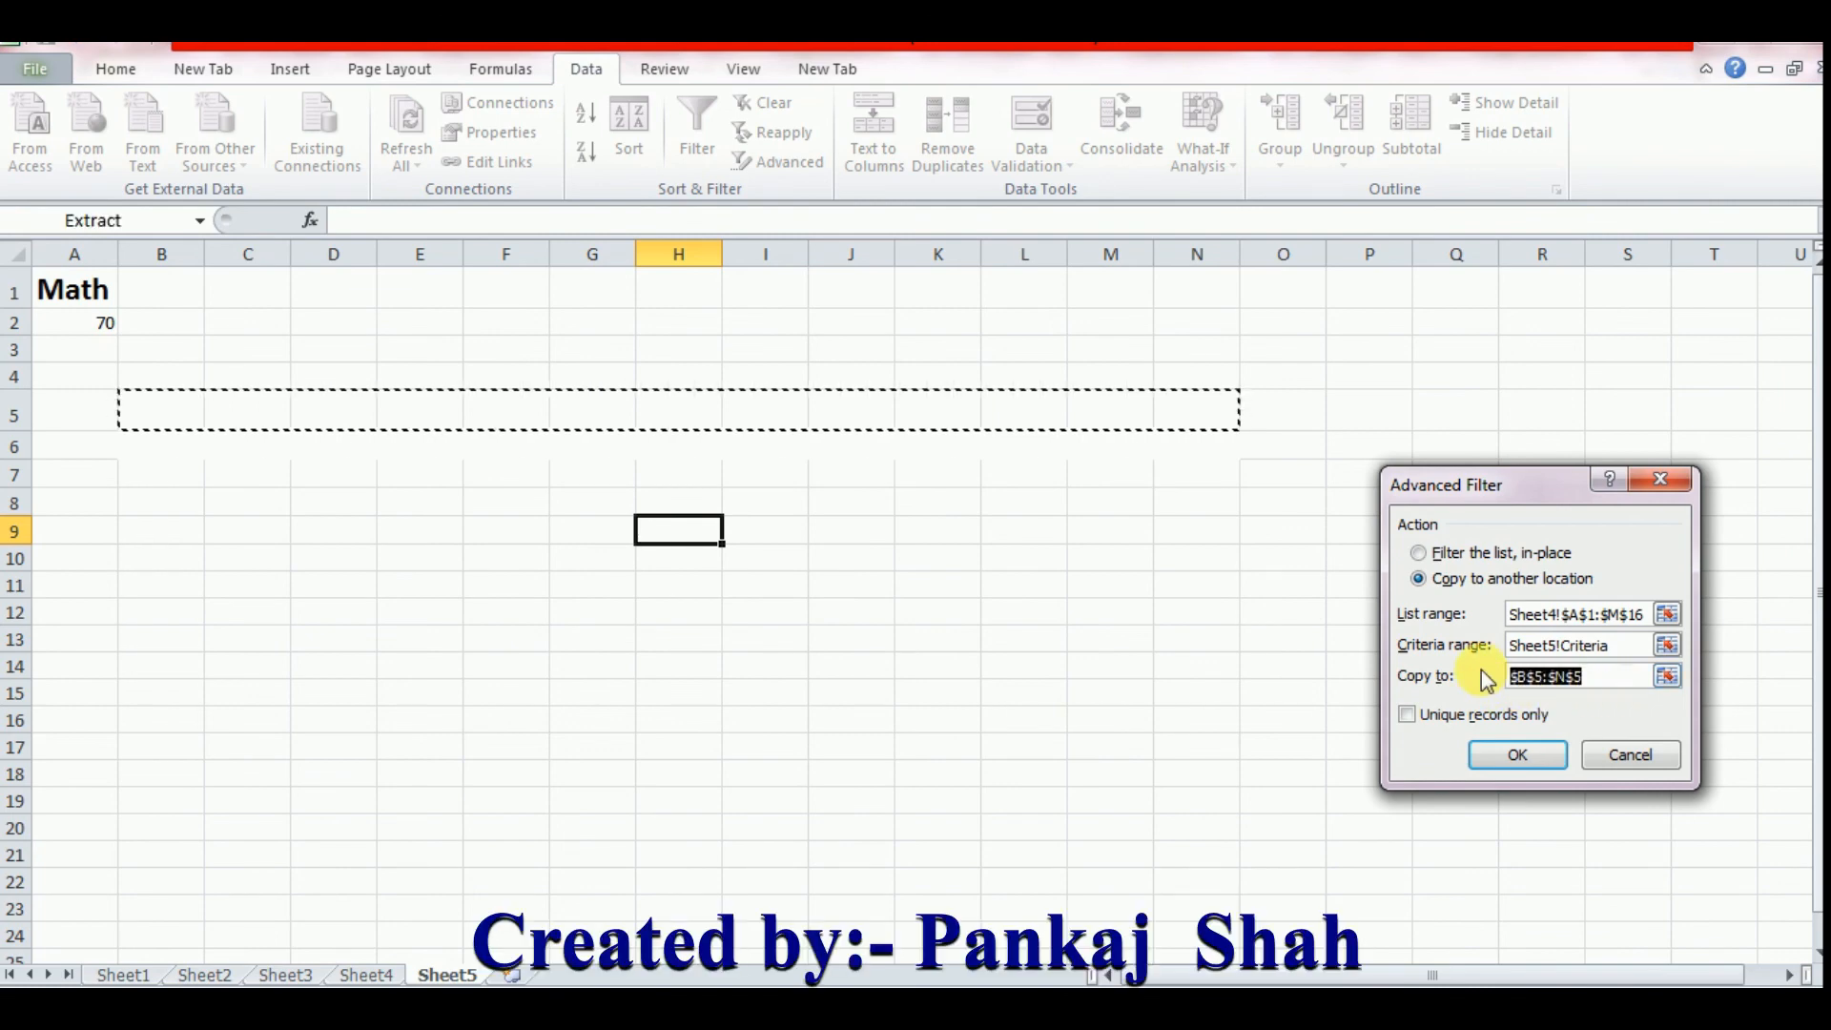
key("BackSpace")
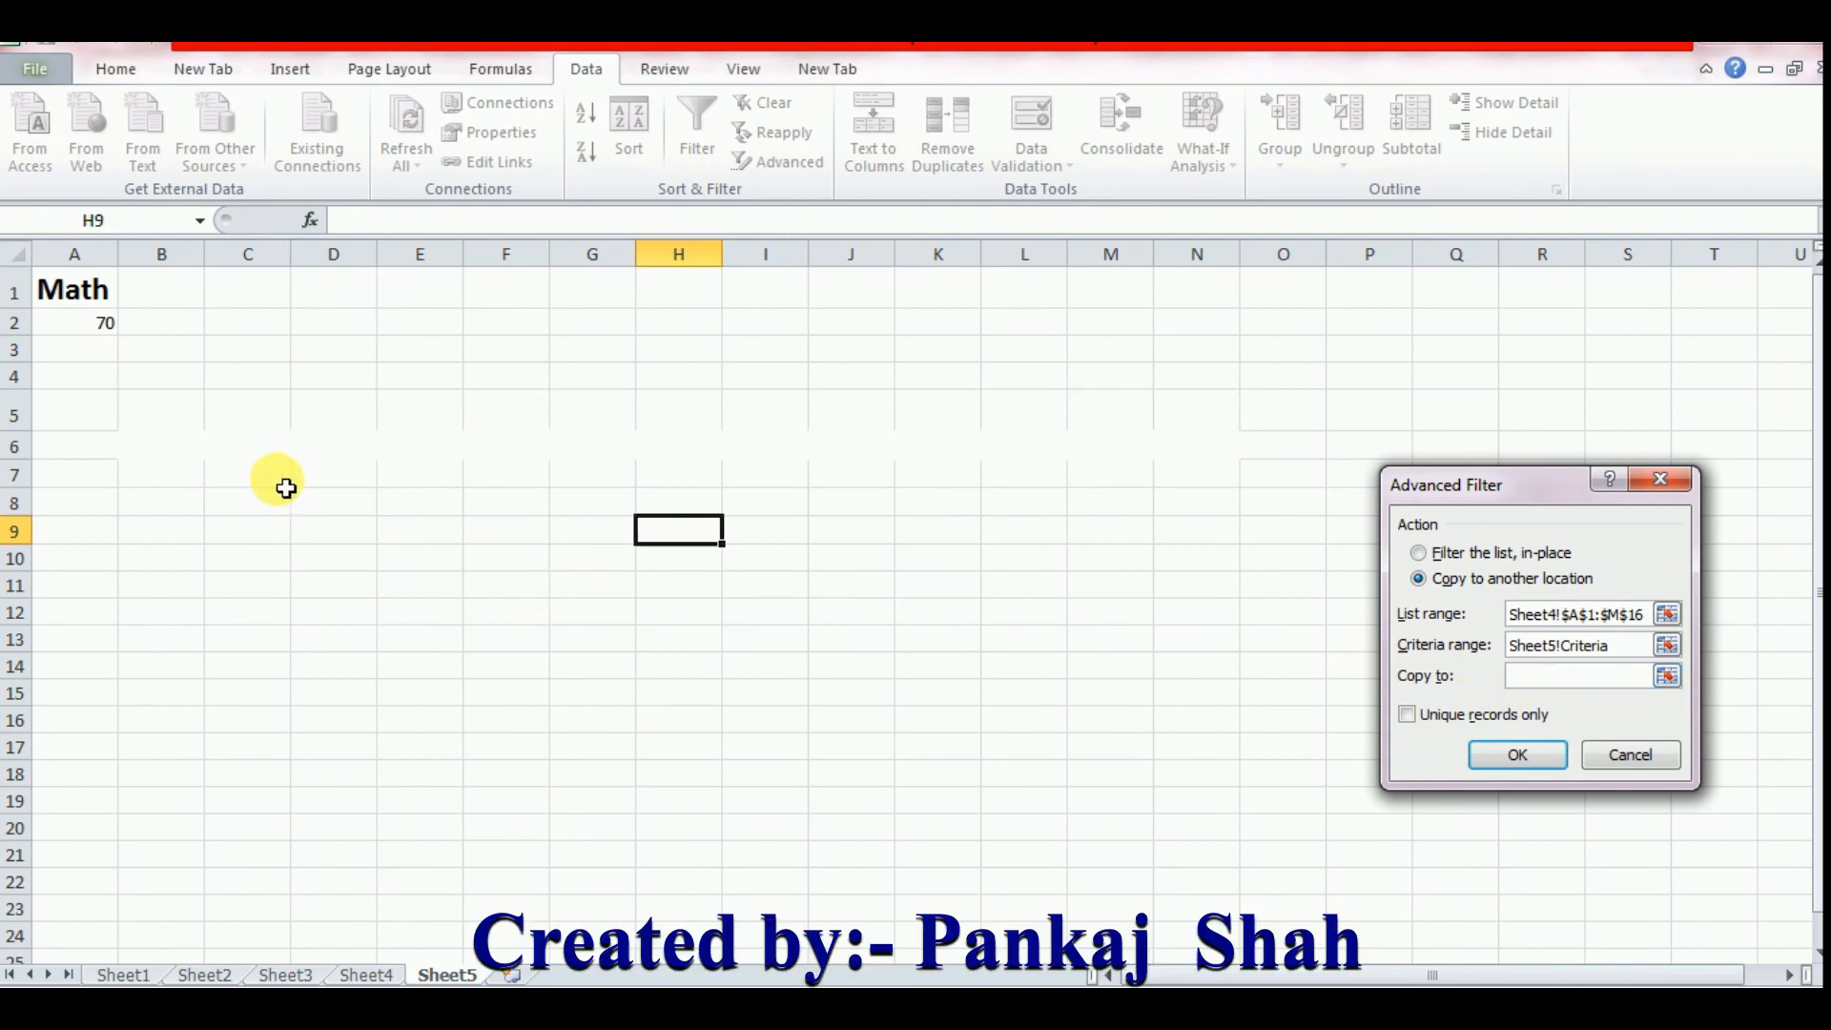
left_click(253, 506)
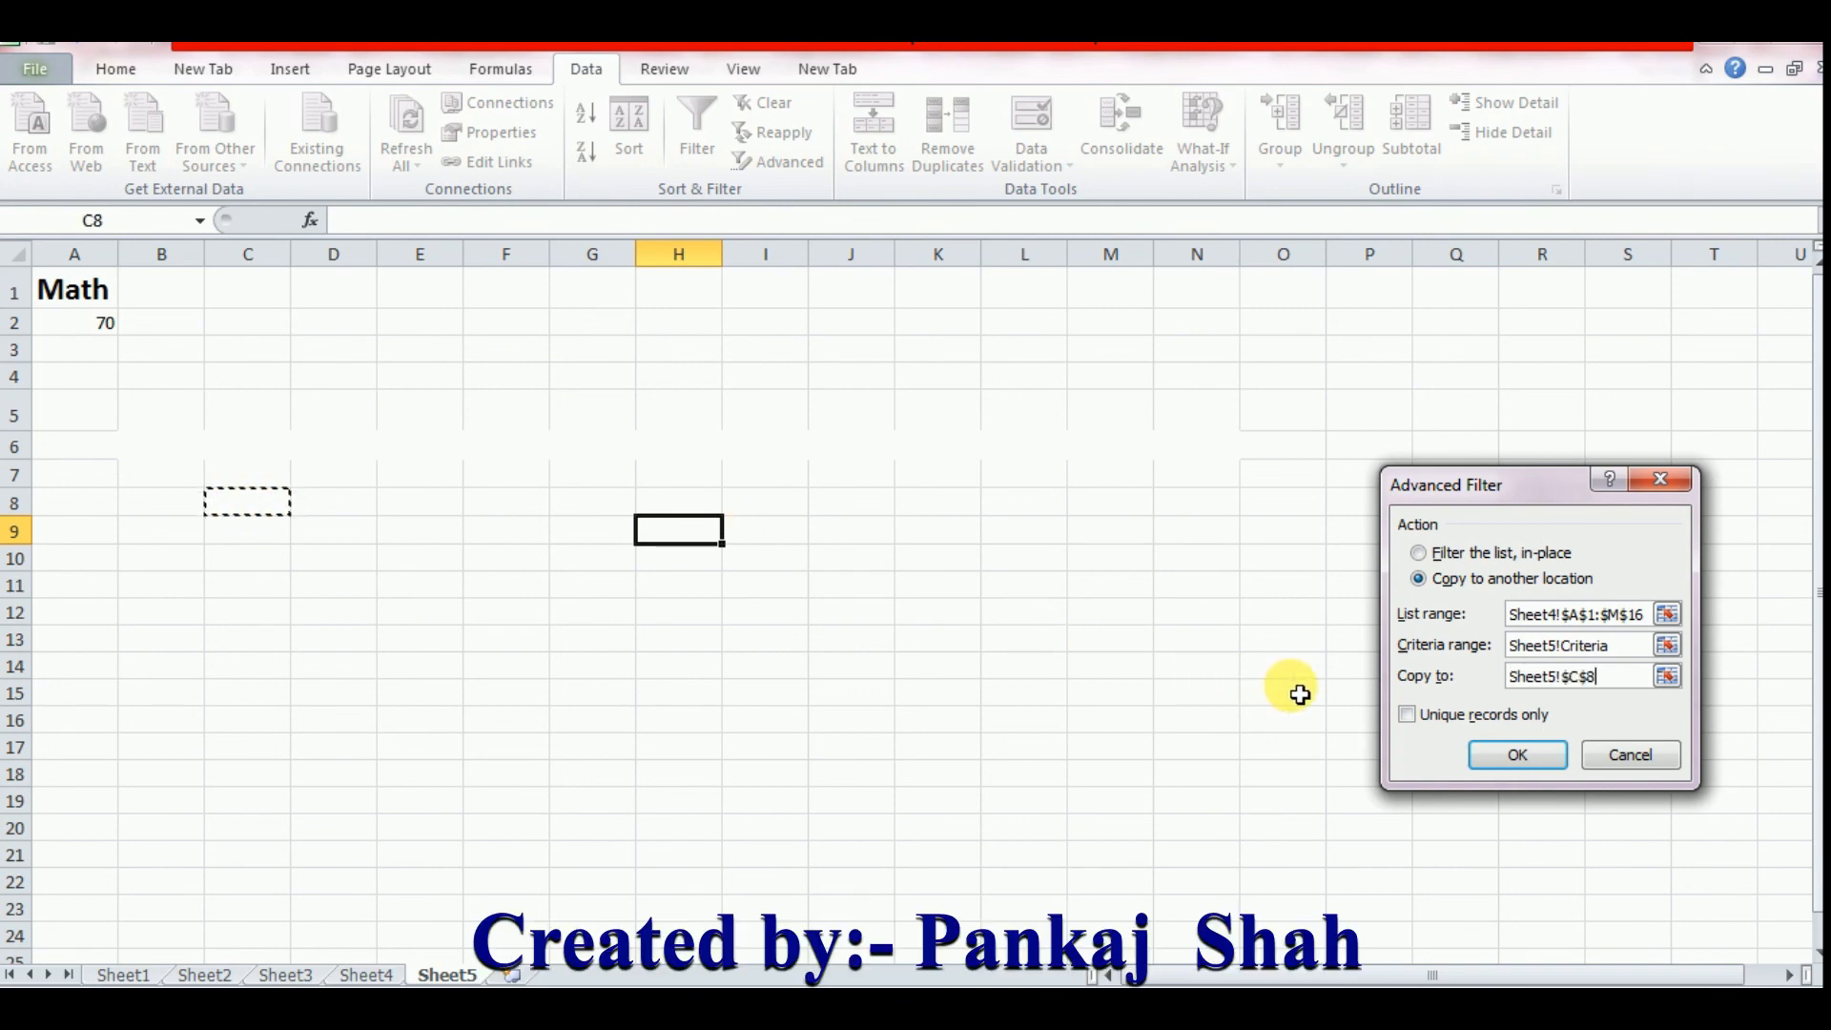
left_click(1543, 759)
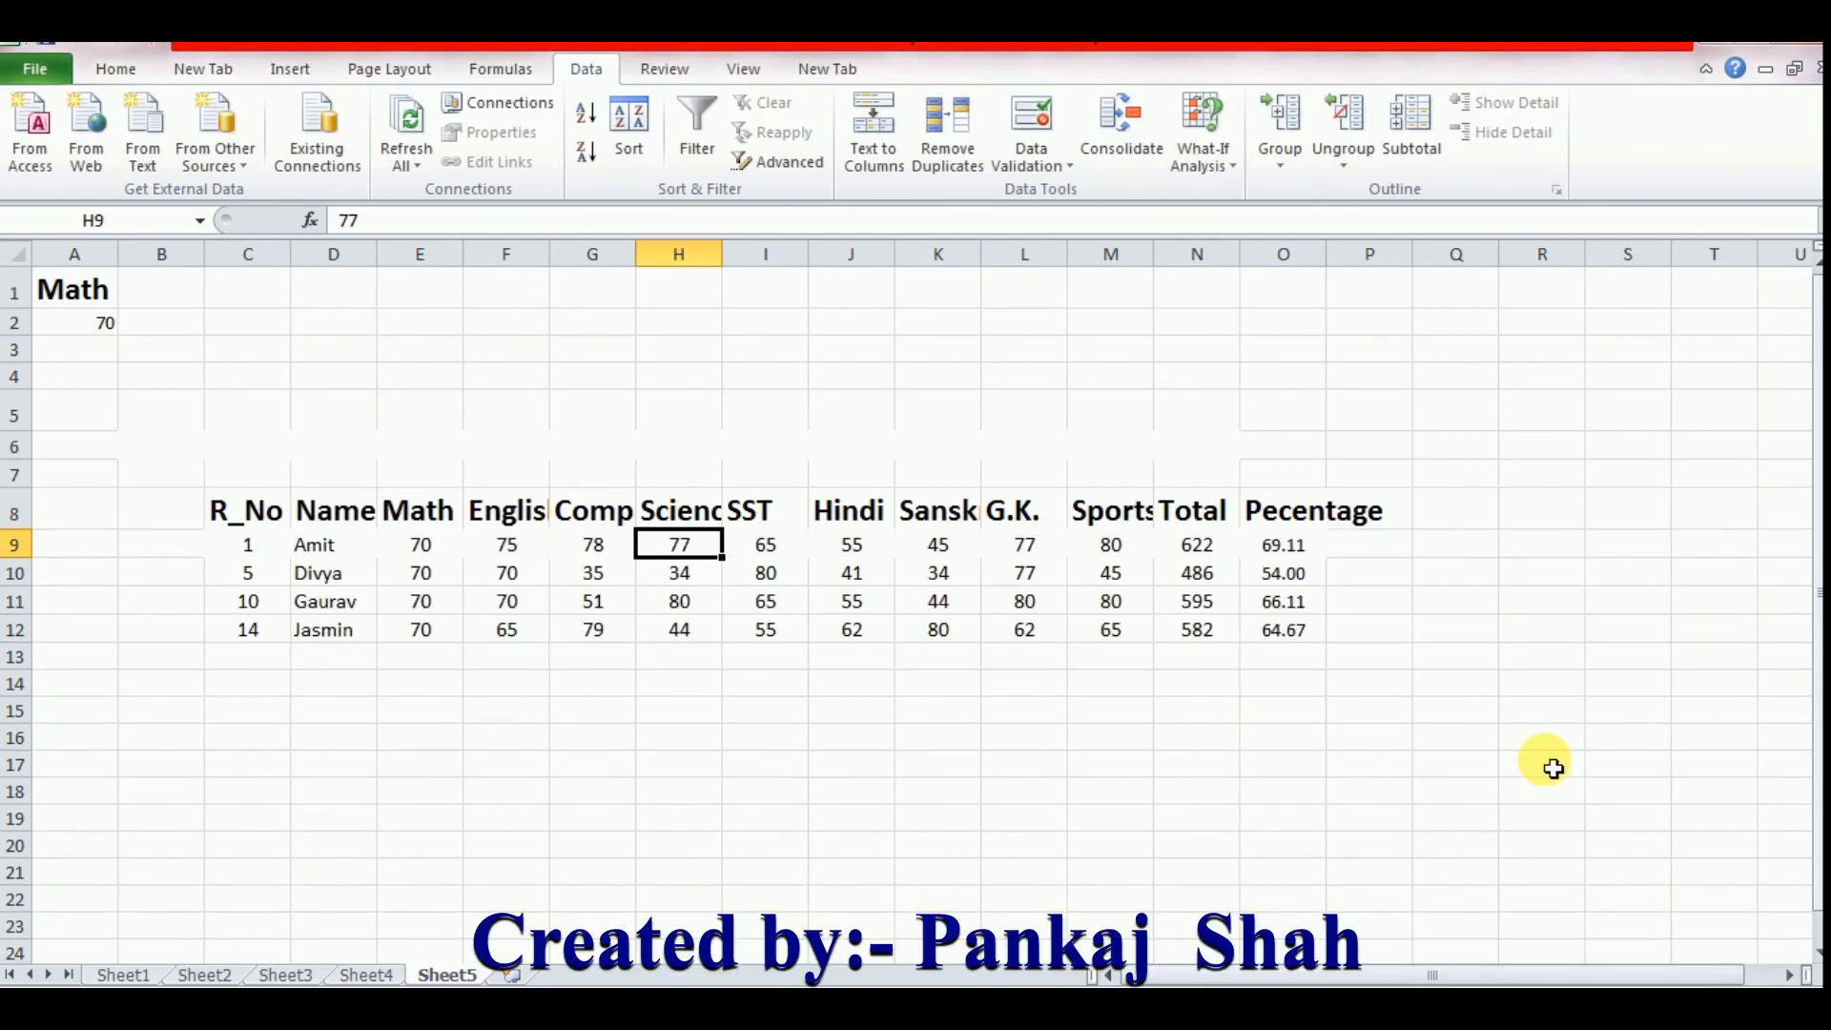